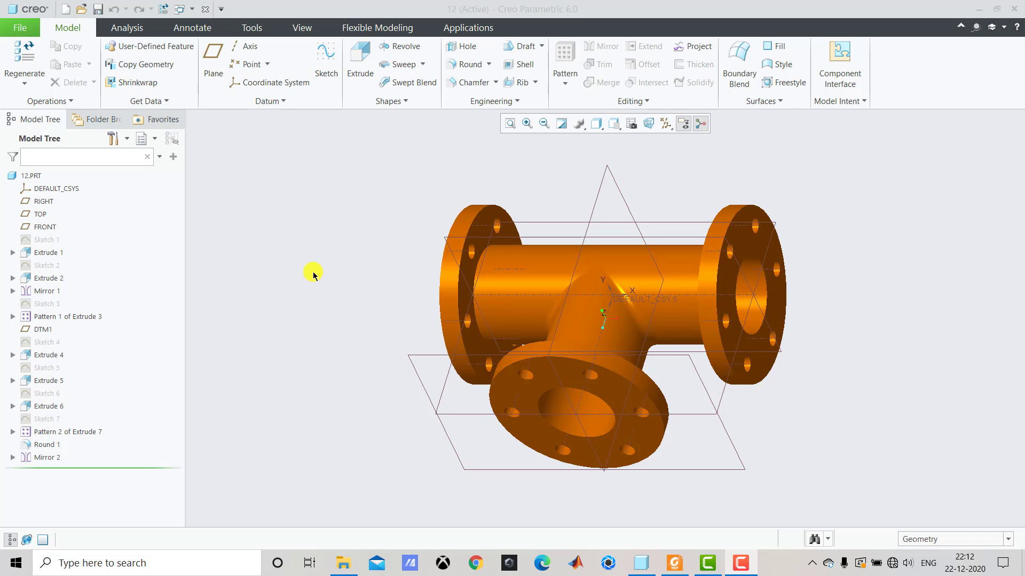
# Step: Close the tee model and create solid part PRT0001 from the solid_part_mmks template
pyautogui.click(310, 279)
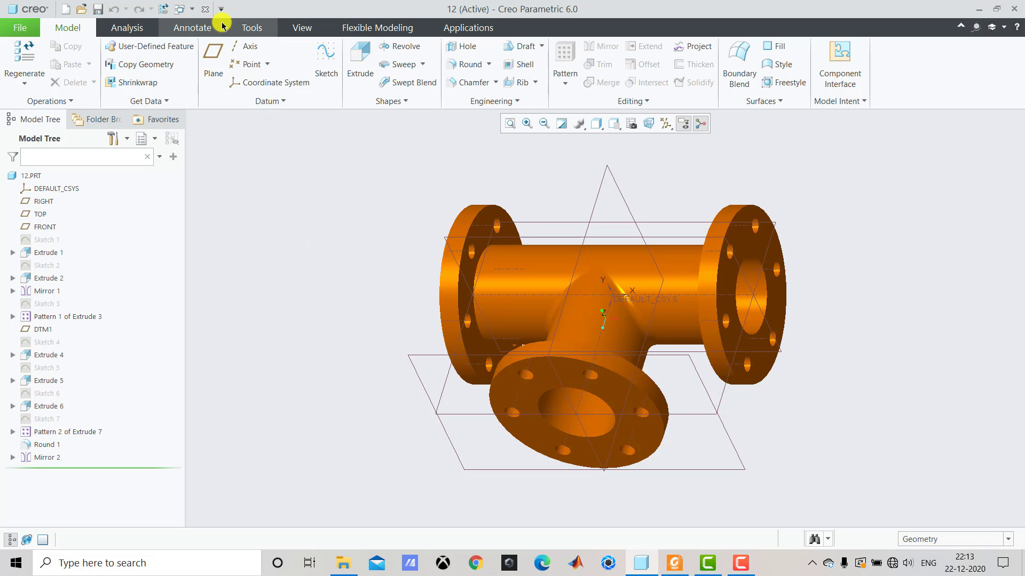
pyautogui.click(205, 9)
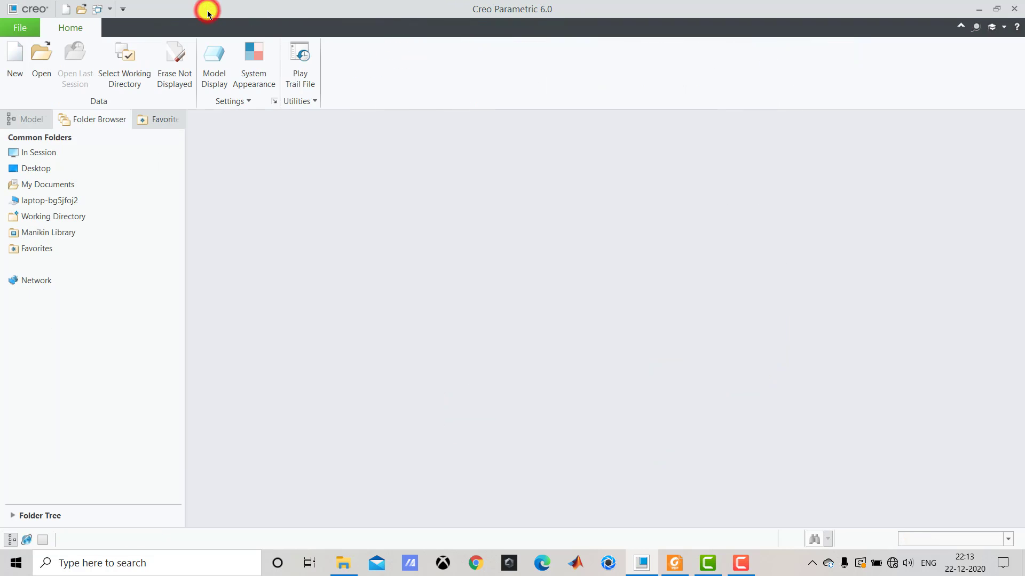
pyautogui.click(14, 54)
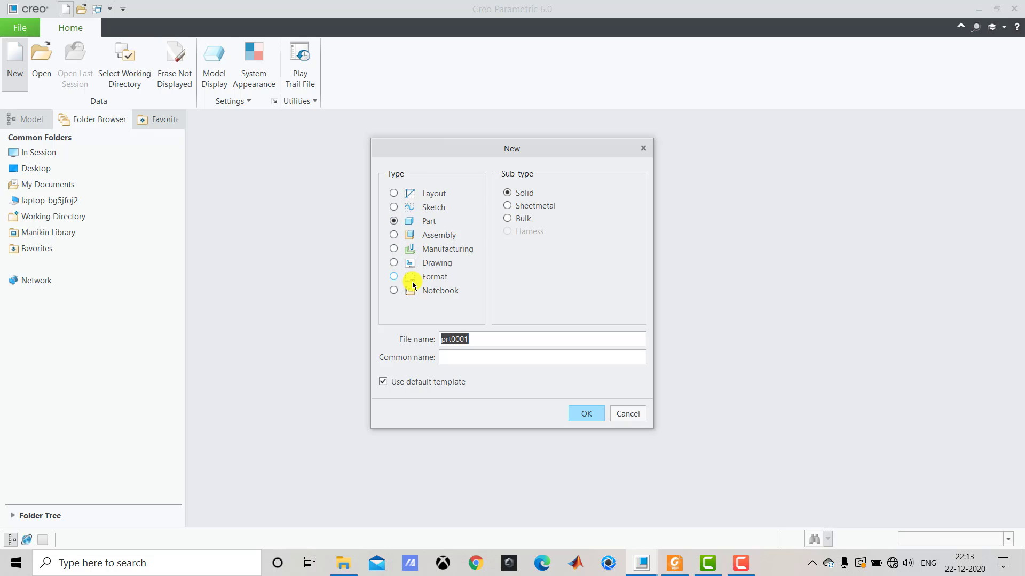
pyautogui.click(383, 382)
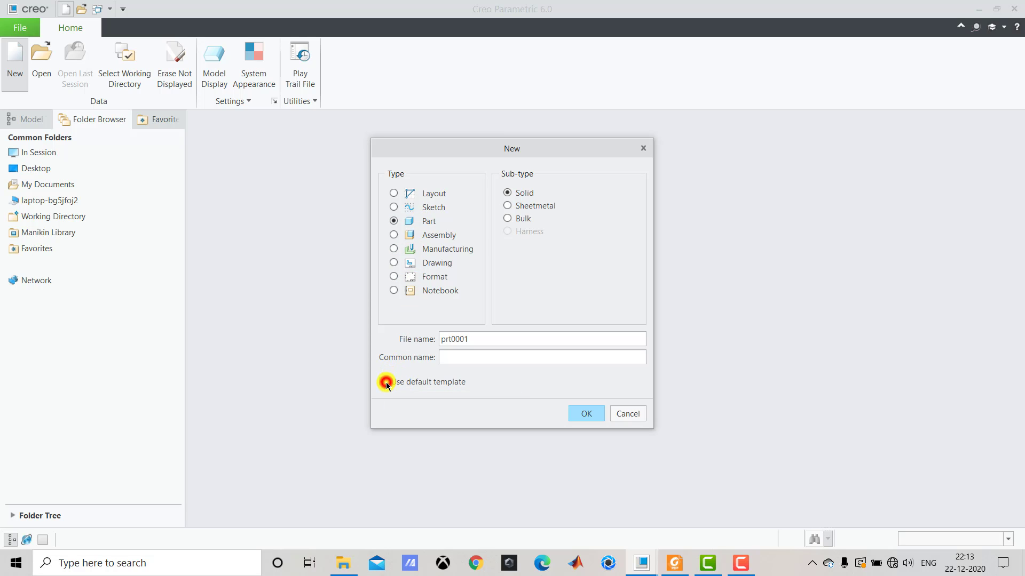
pyautogui.click(580, 413)
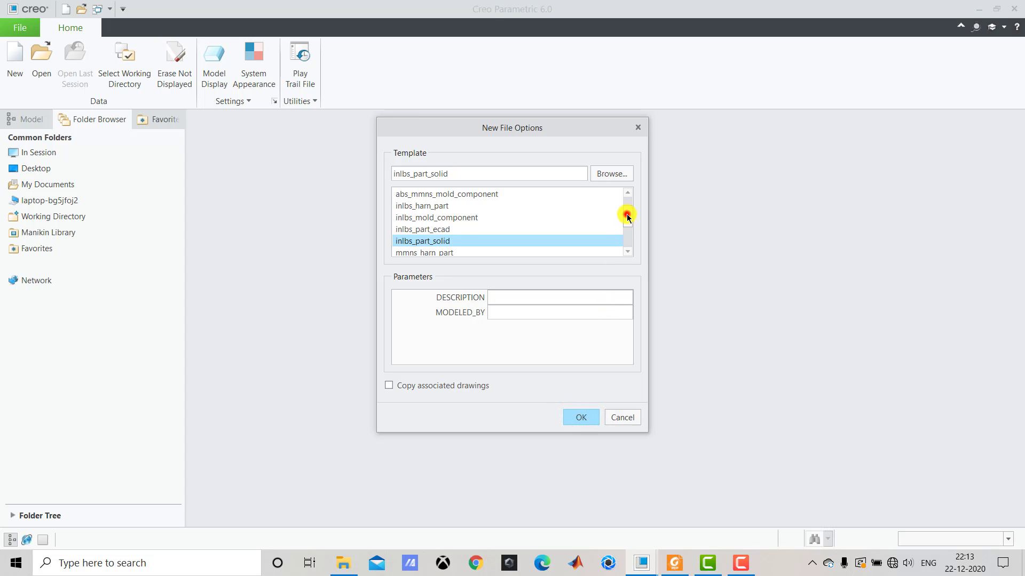
pyautogui.scroll(-2, 628, 216)
pyautogui.click(445, 242)
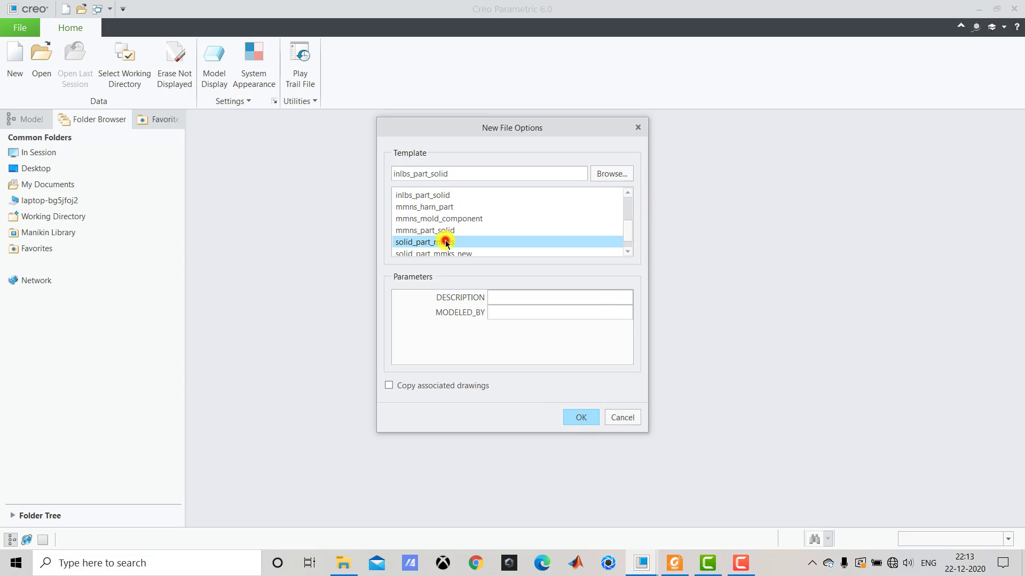
pyautogui.click(581, 417)
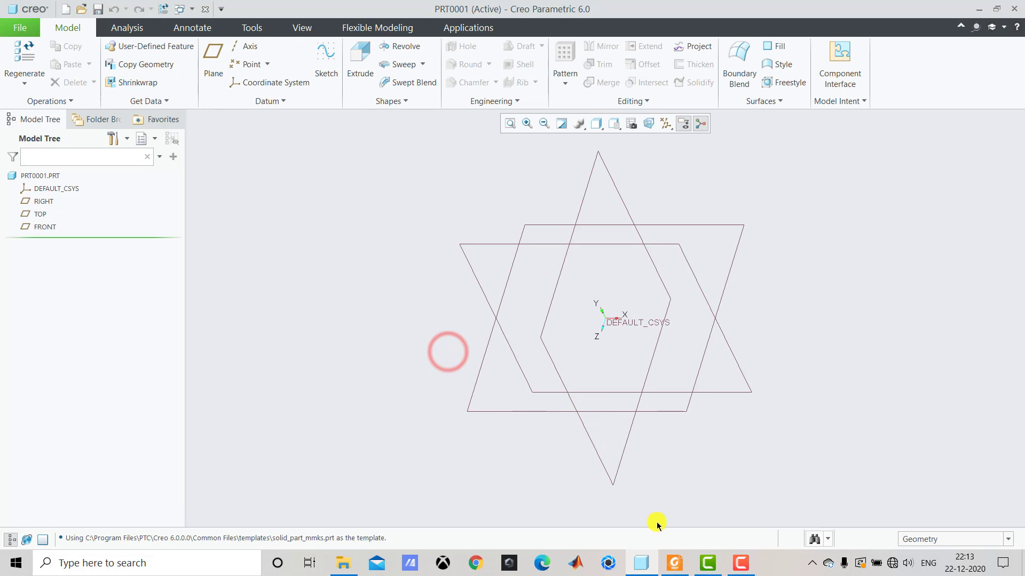
pyautogui.click(674, 563)
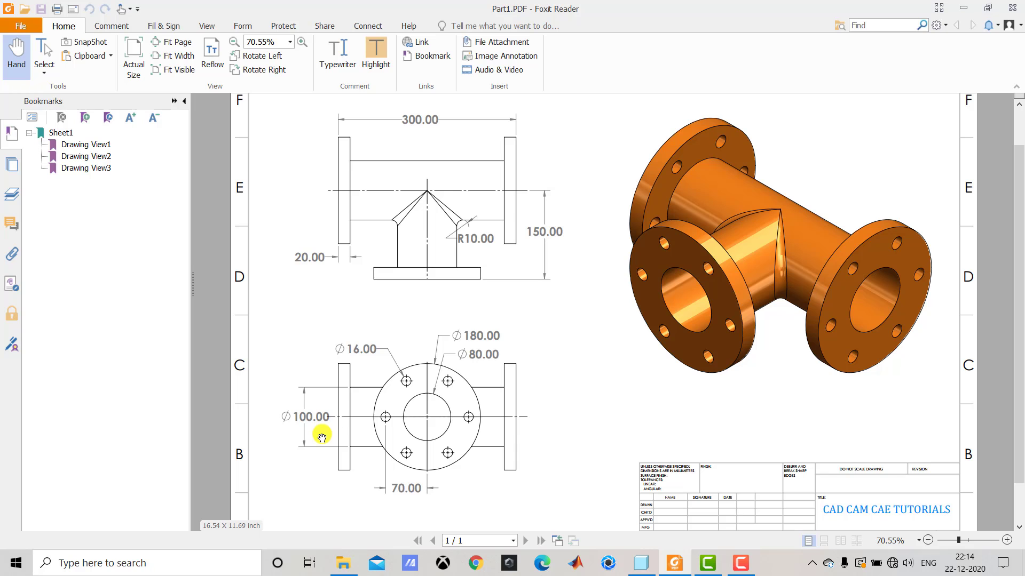
# Step: Start a sketch on the RIGHT plane and draw two concentric circles at the origin
pyautogui.click(640, 563)
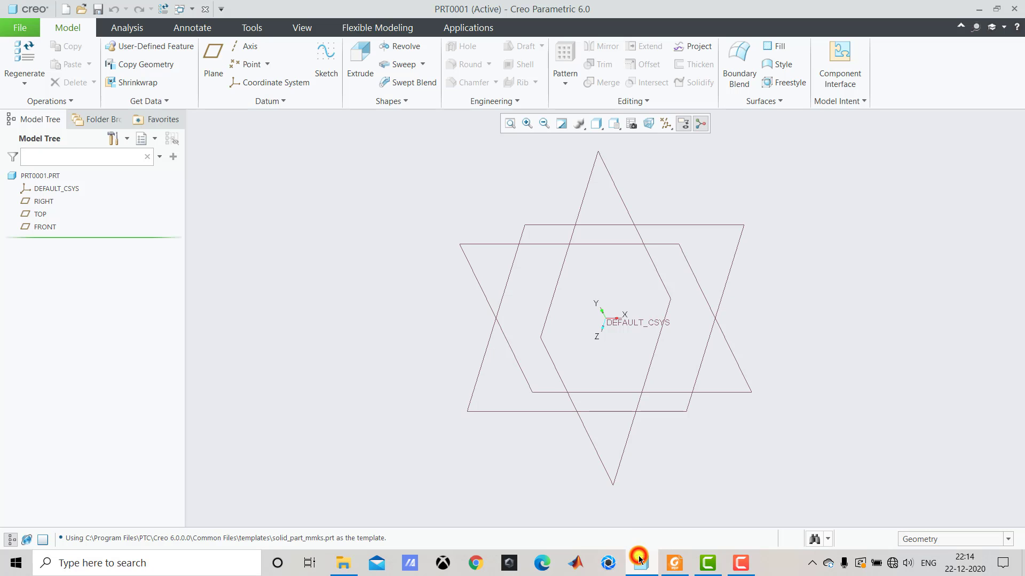
pyautogui.click(325, 72)
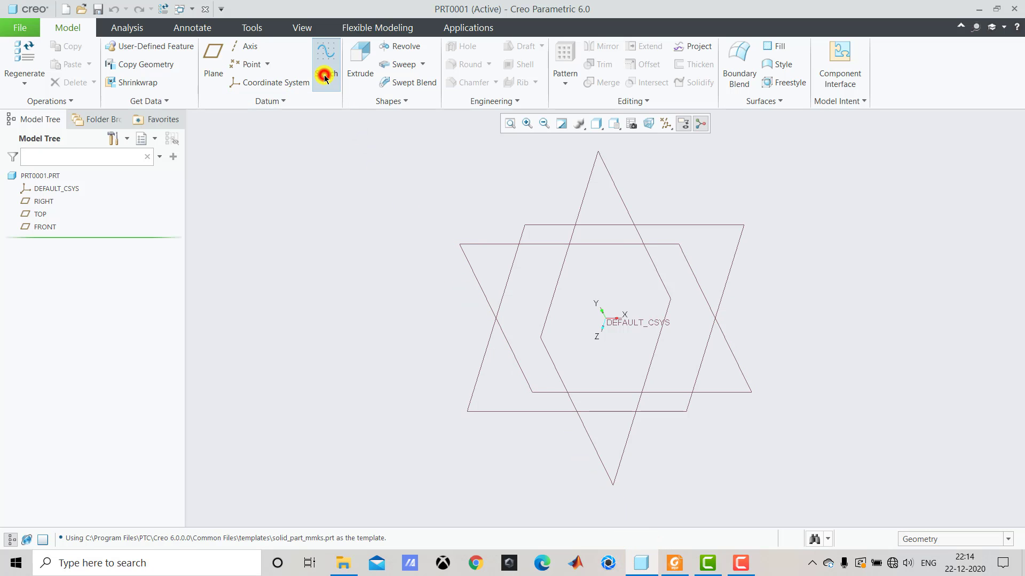
pyautogui.click(590, 181)
pyautogui.click(953, 312)
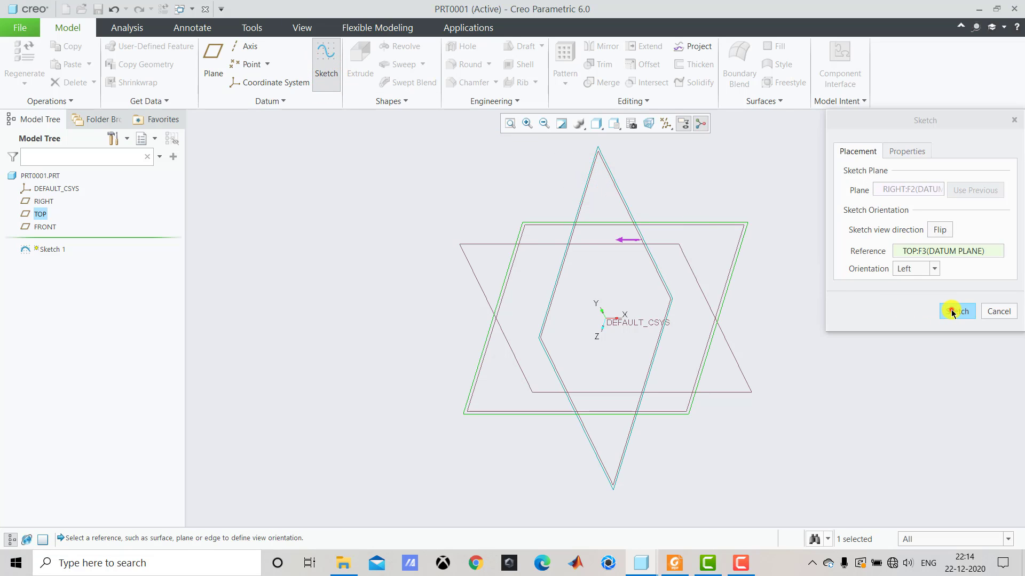
pyautogui.click(632, 124)
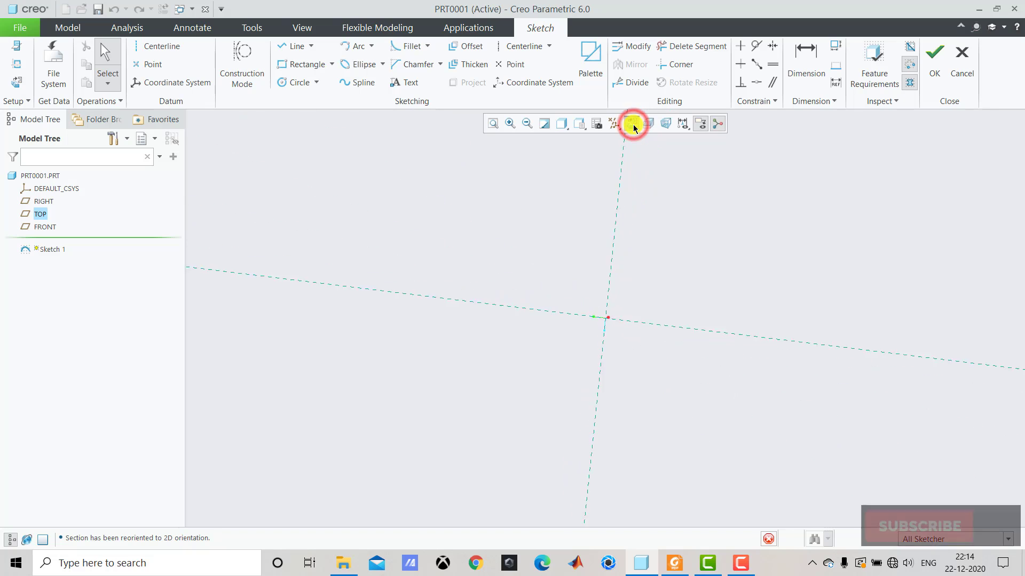
pyautogui.click(298, 82)
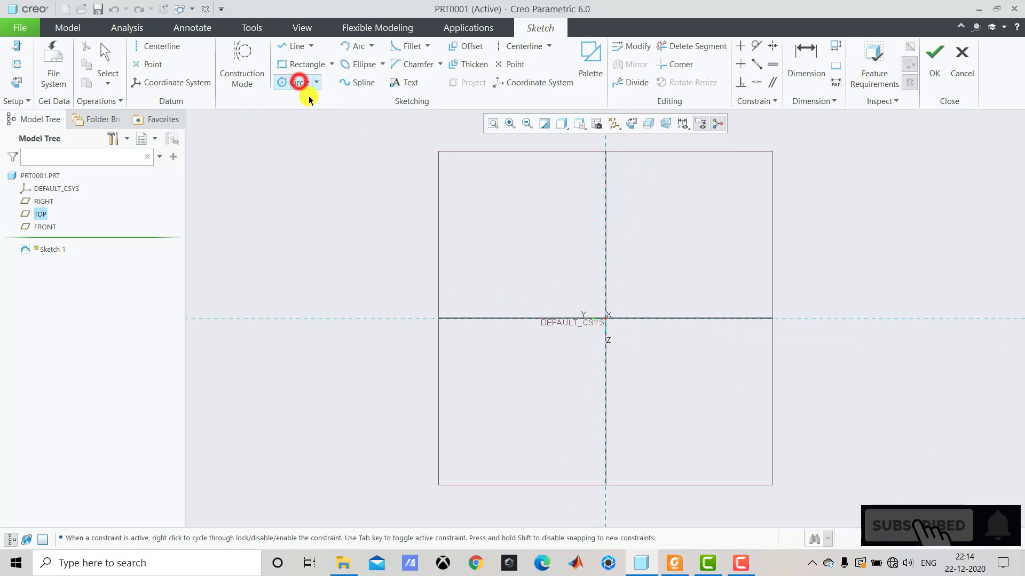
pyautogui.click(608, 319)
pyautogui.click(652, 366)
pyautogui.click(606, 319)
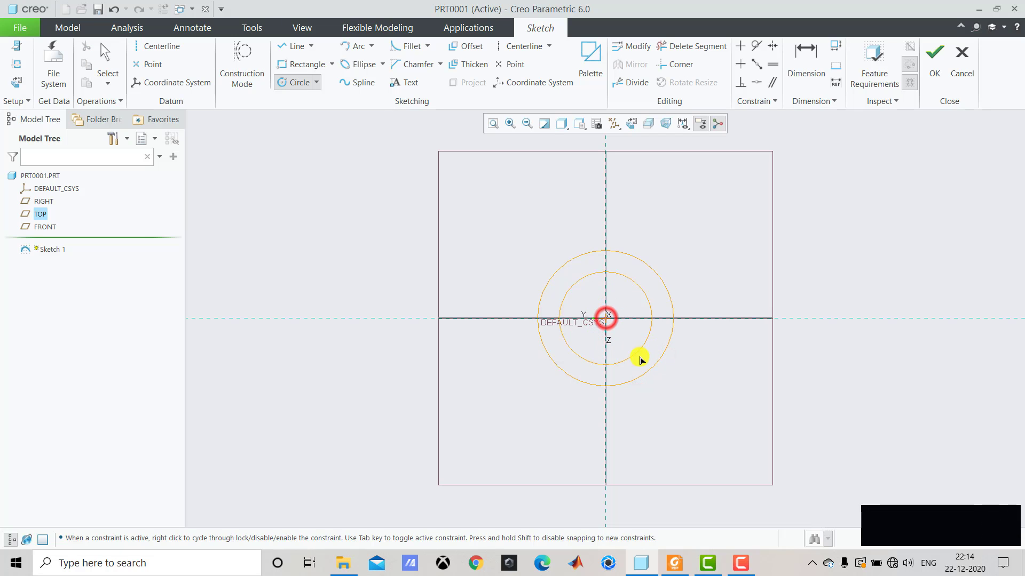
pyautogui.click(638, 357)
pyautogui.middleClick(638, 357)
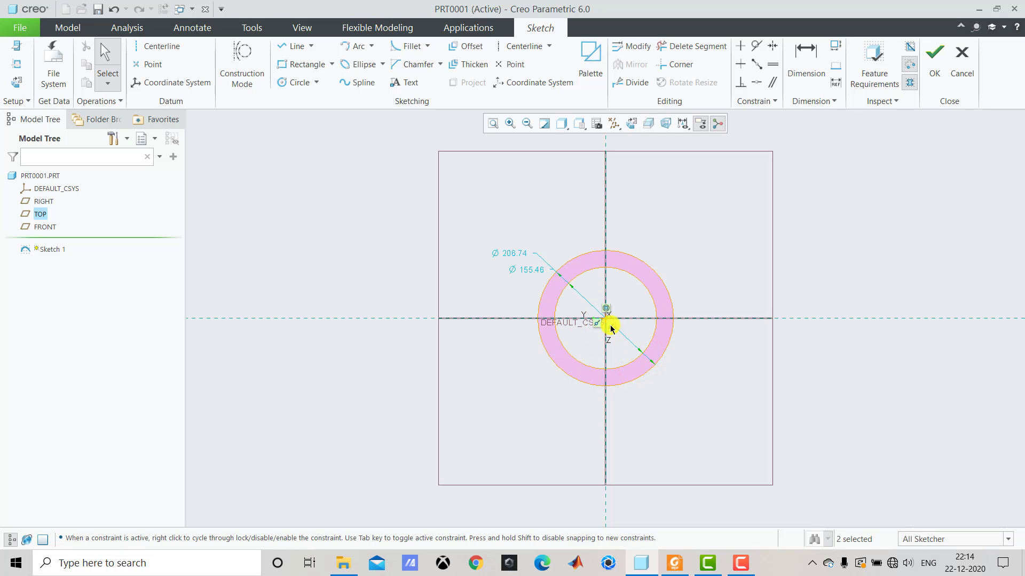
# Step: Set the inner circle to Ø80 and the outer to Ø100, then finish the sketch
pyautogui.doubleClick(532, 271)
pyautogui.write('80')
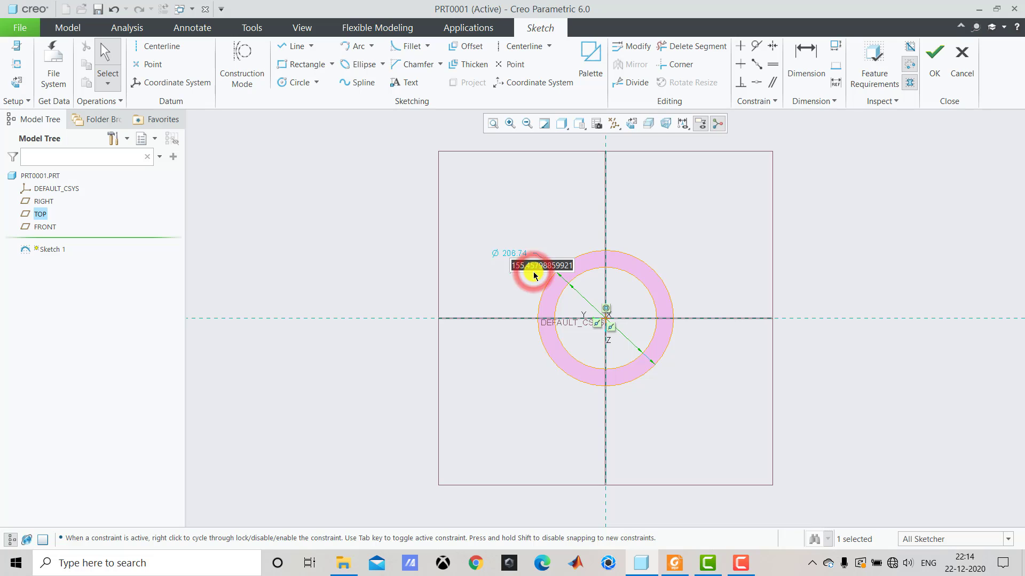
pyautogui.press('Return')
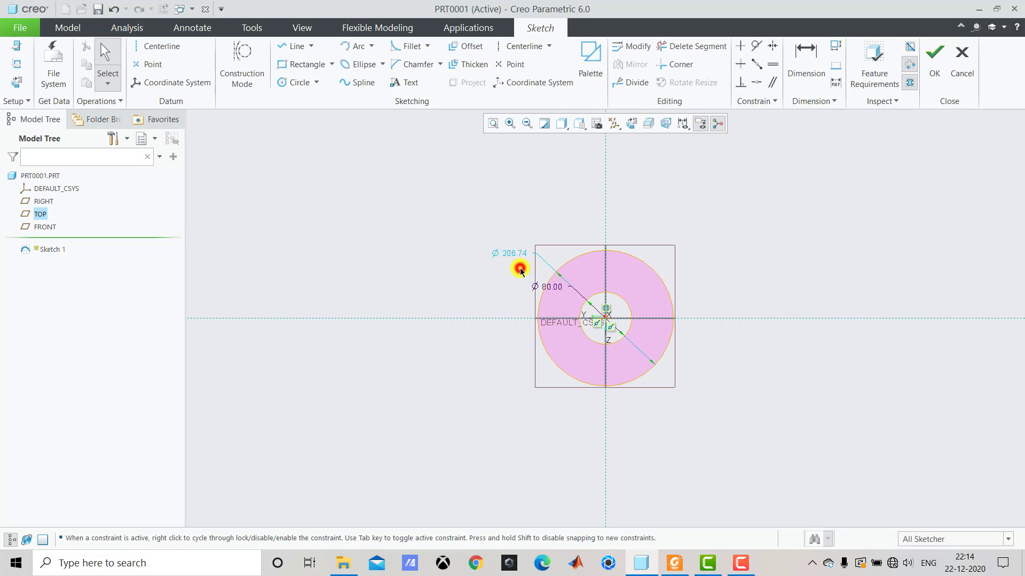
pyautogui.doubleClick(519, 254)
pyautogui.write('1')
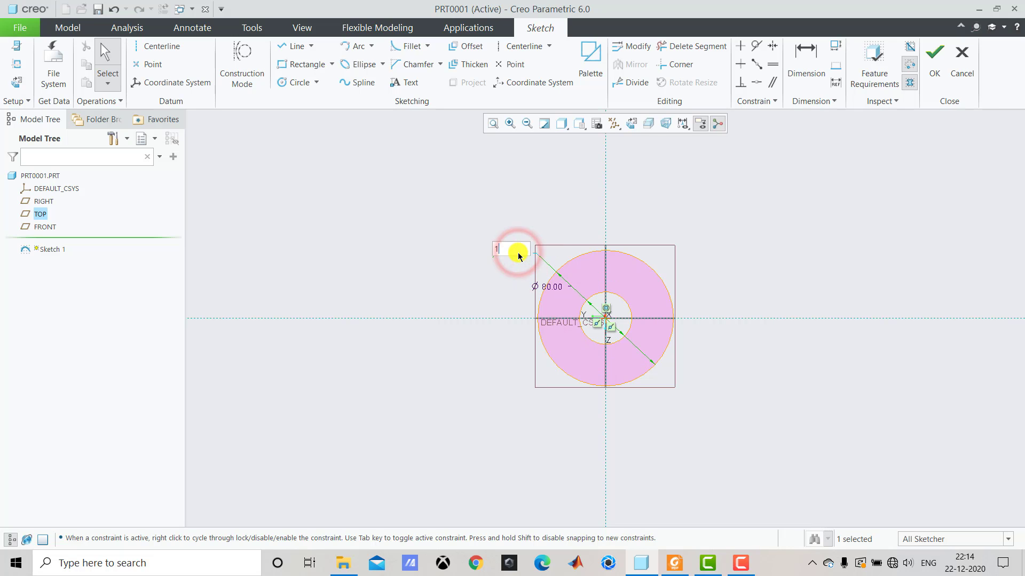
pyautogui.write('00')
pyautogui.press('Return')
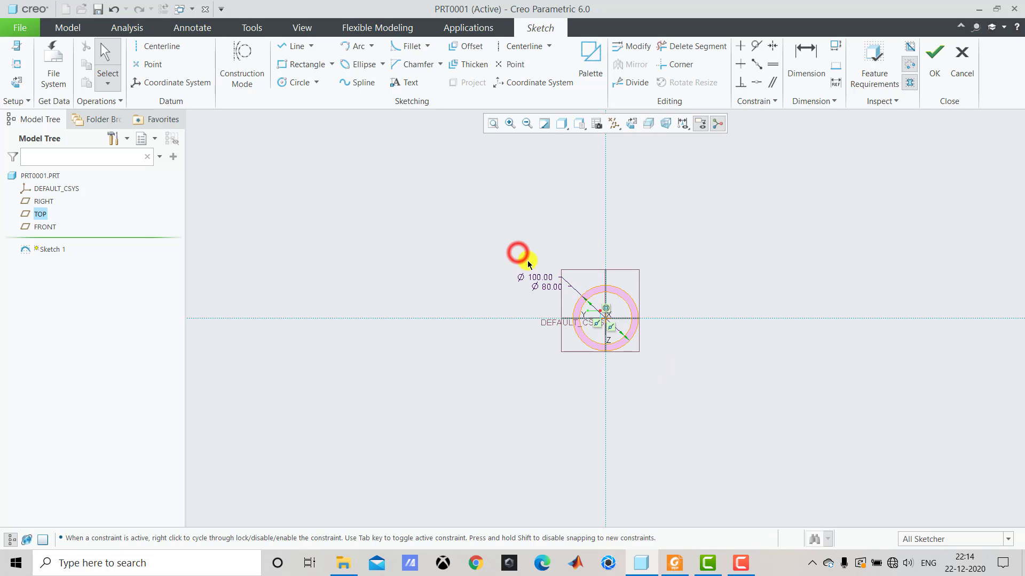
pyautogui.scroll(-5, 611, 319)
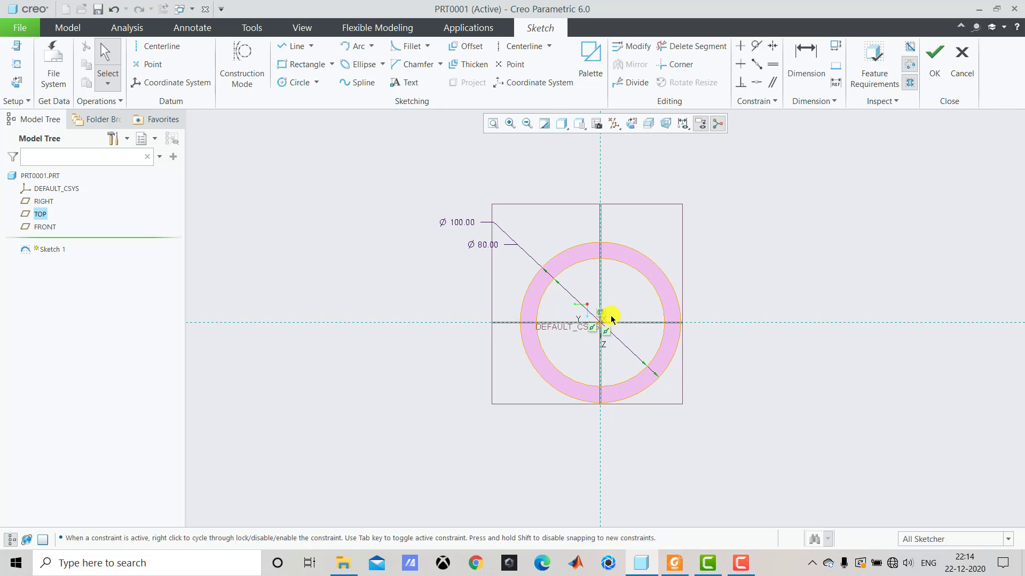
pyautogui.click(935, 74)
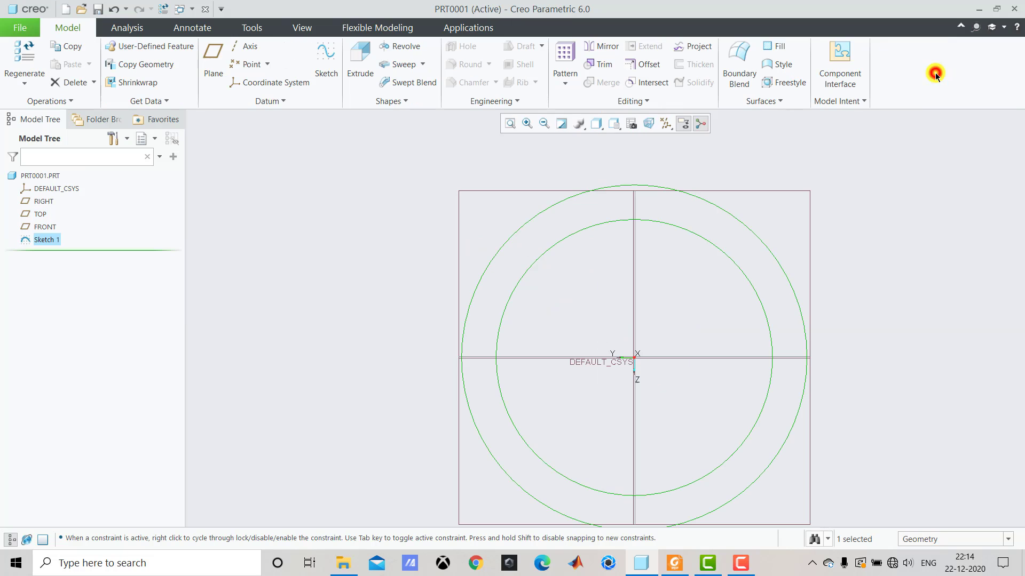
# Step: Extrude the ring sketch symmetrically to a 300 mm depth, forming the hollow pipe
pyautogui.click(359, 59)
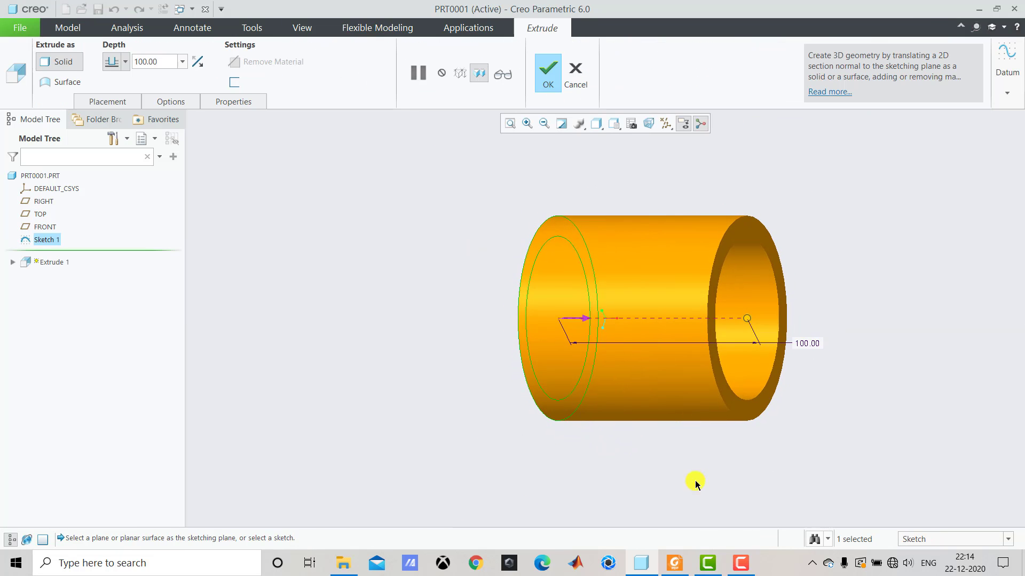
pyautogui.click(683, 567)
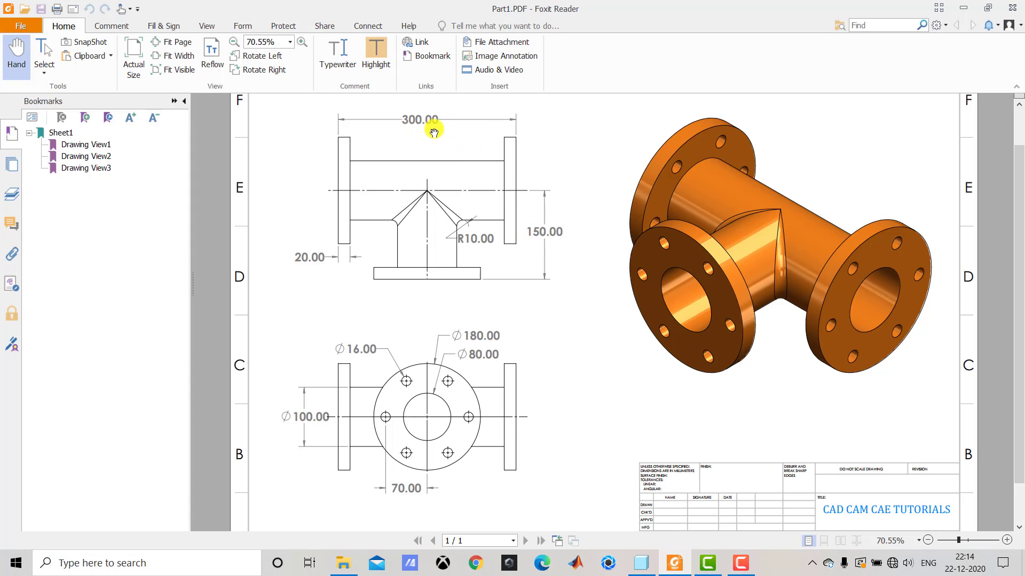
pyautogui.click(648, 565)
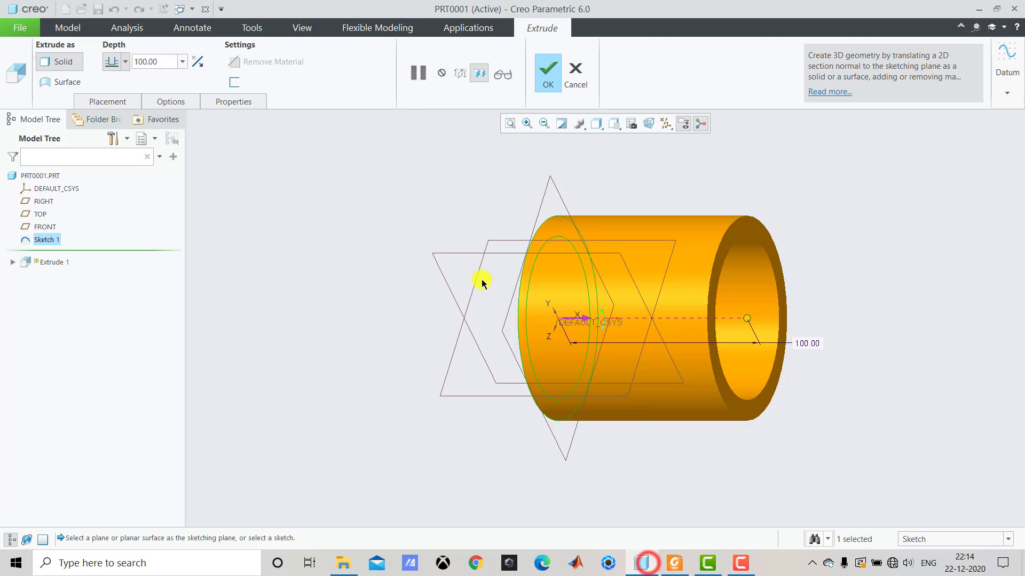
pyautogui.write('3')
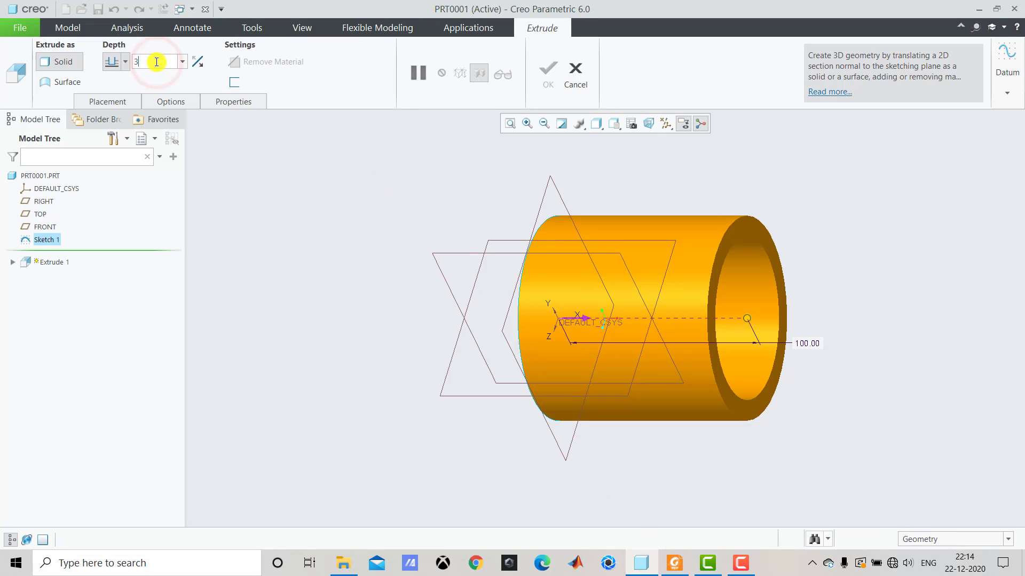
pyautogui.write('00')
pyautogui.press('Return')
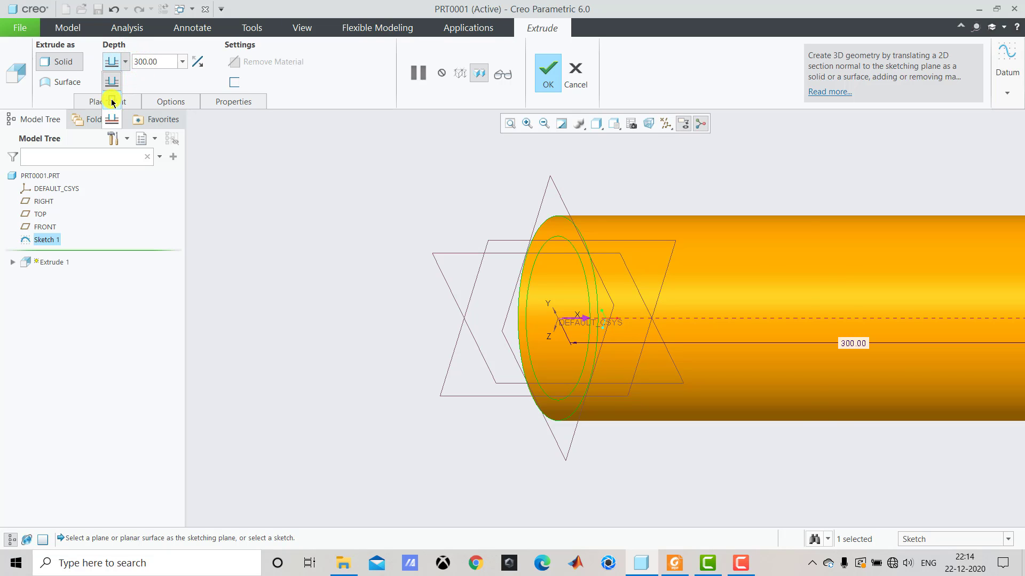
pyautogui.click(113, 101)
pyautogui.click(542, 68)
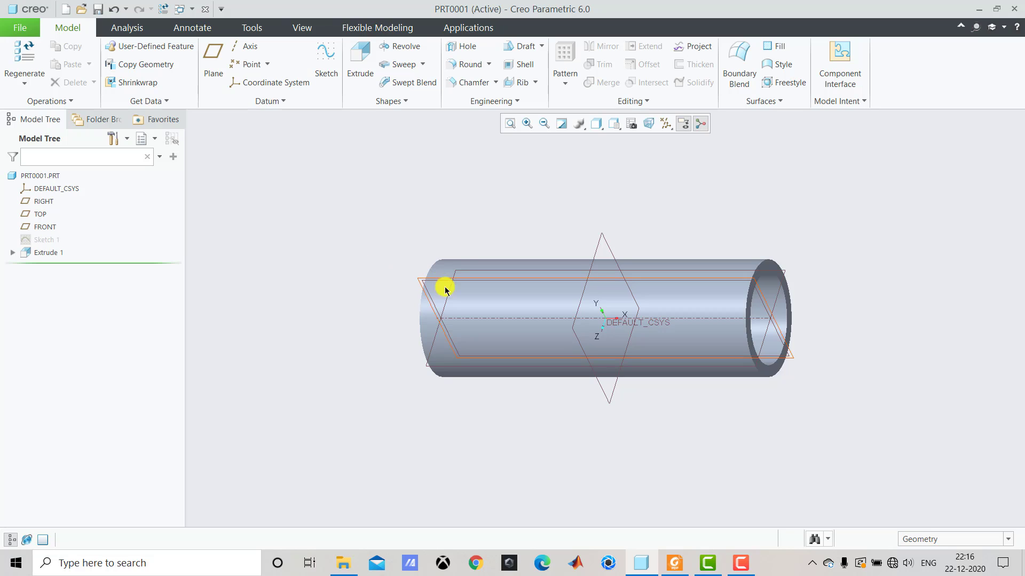
pyautogui.click(675, 567)
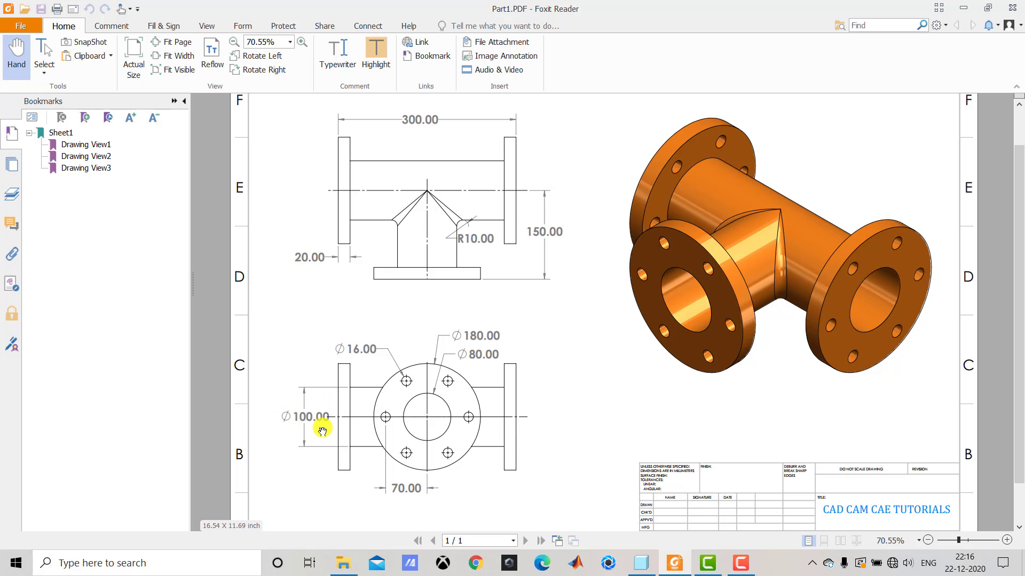
pyautogui.click(643, 566)
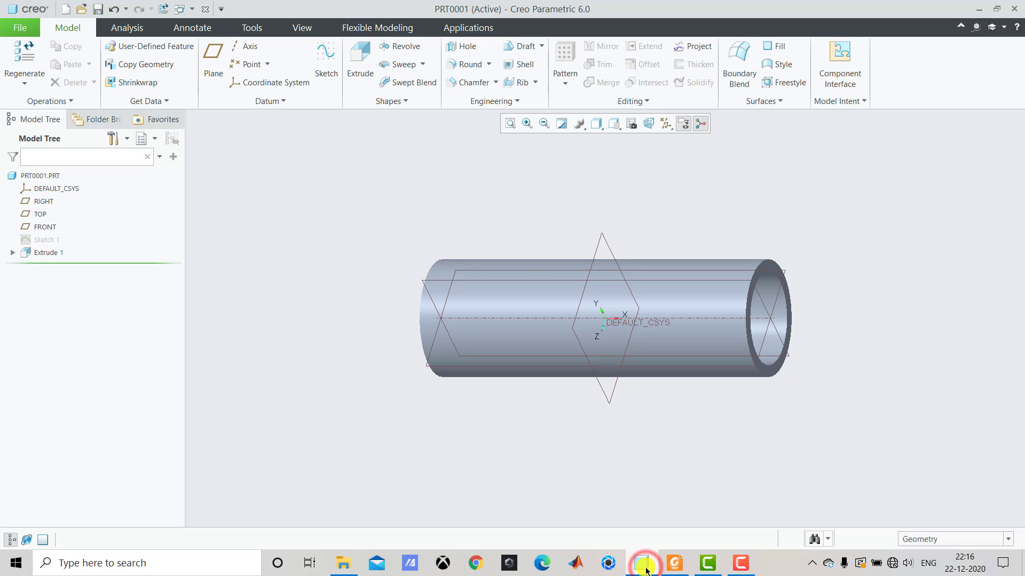
# Step: Start a sketch on the pipe's end face and draw two concentric circles at the origin
pyautogui.click(326, 74)
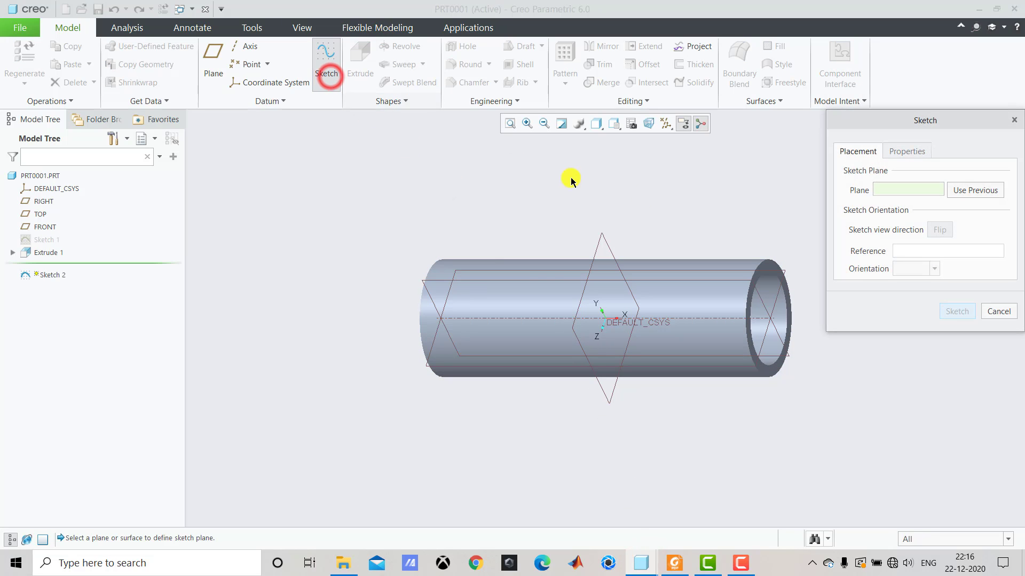
pyautogui.scroll(5, 794, 274)
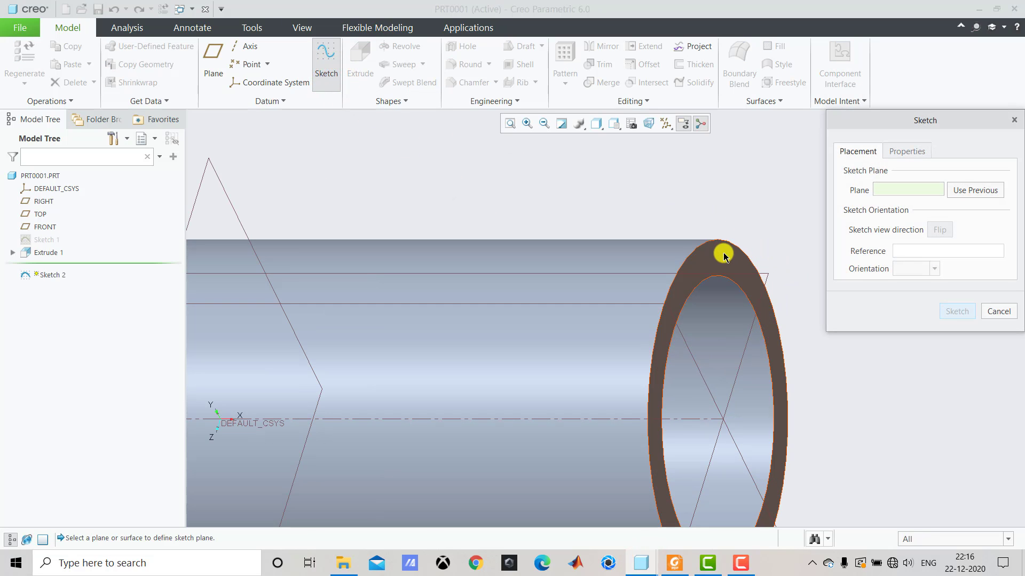
pyautogui.click(725, 260)
pyautogui.click(957, 311)
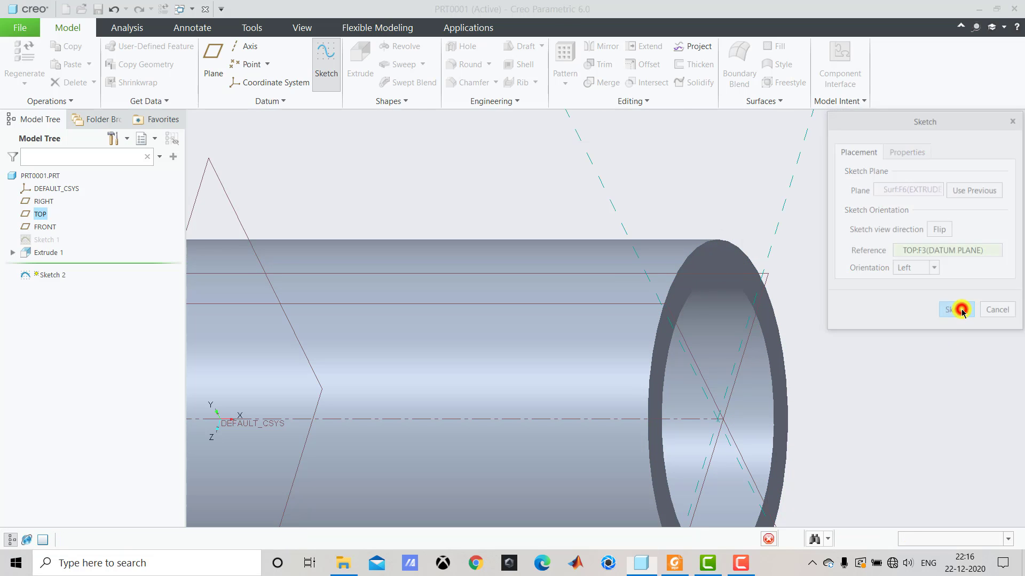
pyautogui.click(629, 124)
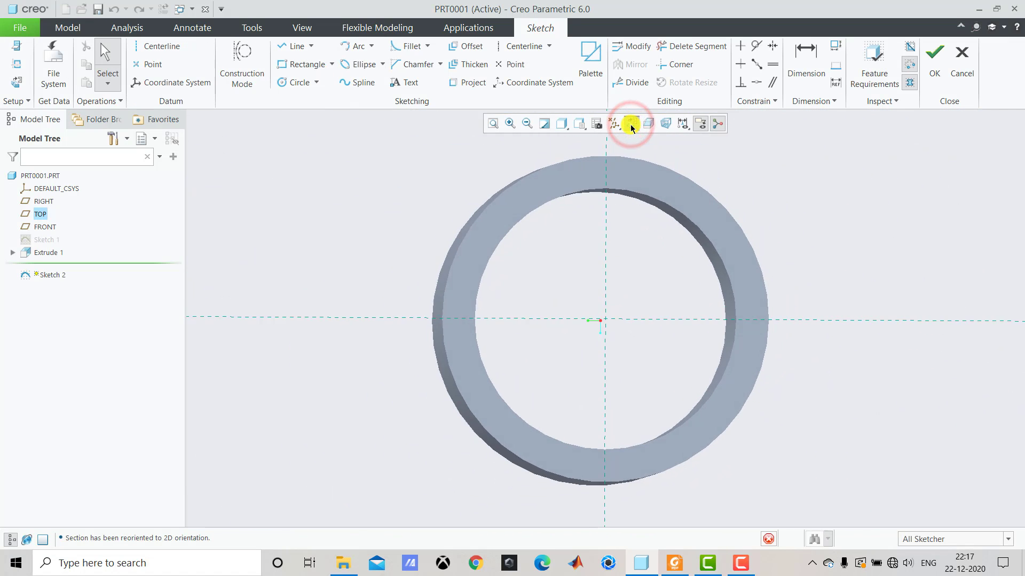
pyautogui.scroll(-1, 621, 291)
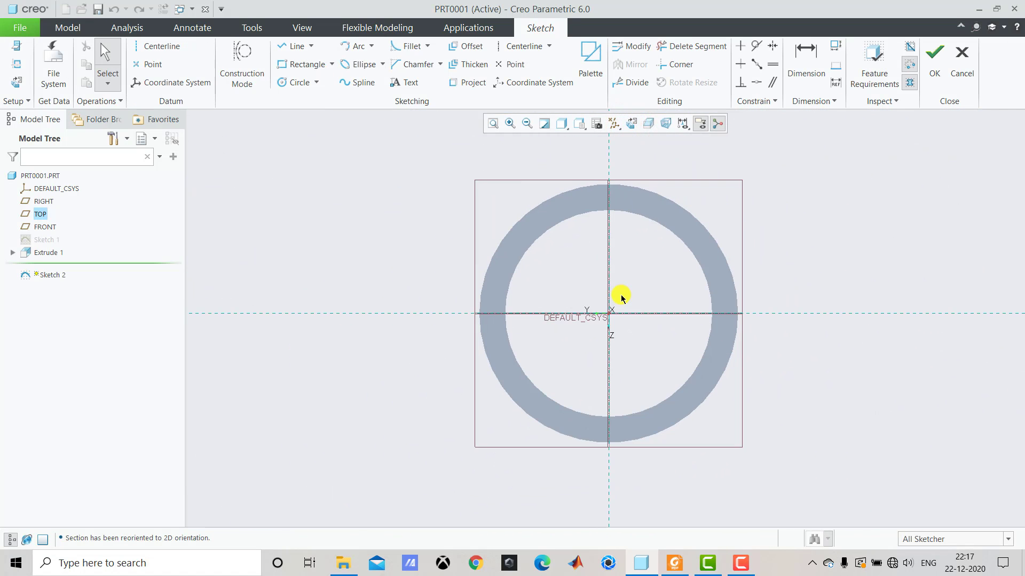
pyautogui.click(298, 83)
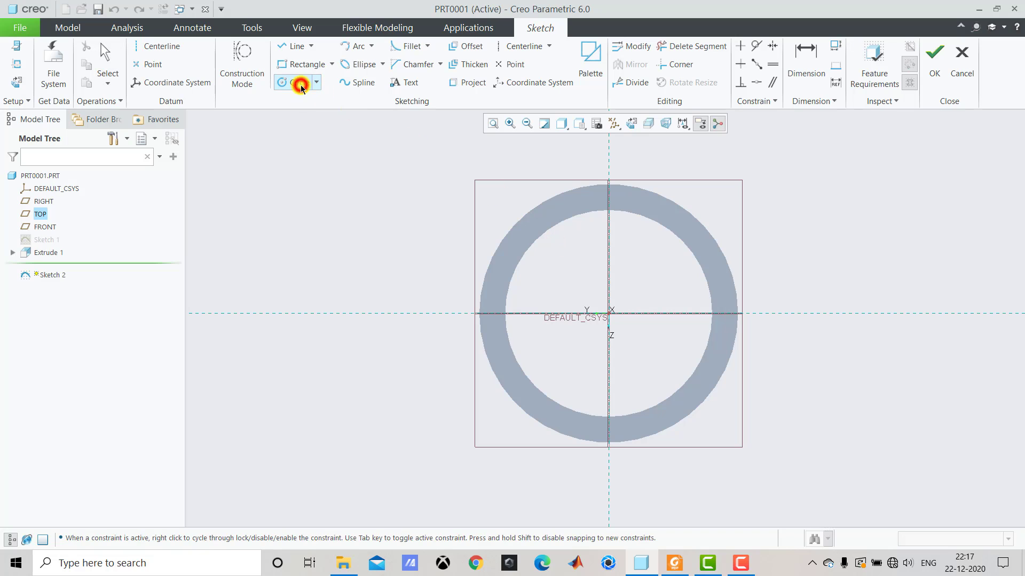
pyautogui.click(609, 314)
pyautogui.click(631, 338)
pyautogui.click(608, 314)
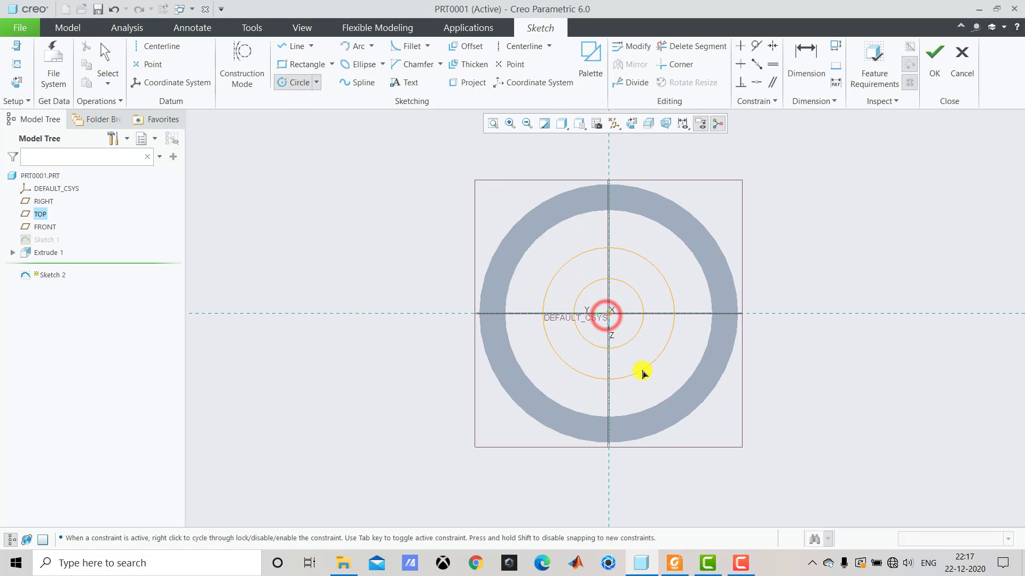
pyautogui.click(643, 373)
pyautogui.middleClick(643, 373)
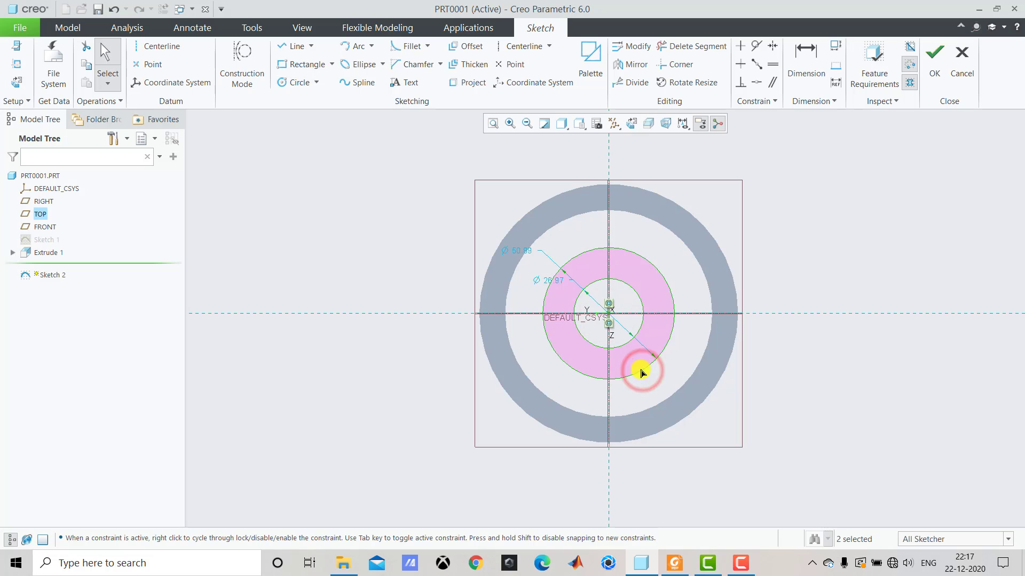
# Step: Dimension the circles to Ø180 outer and Ø100 inner, then finish the flange sketch
pyautogui.doubleClick(521, 250)
pyautogui.write('1')
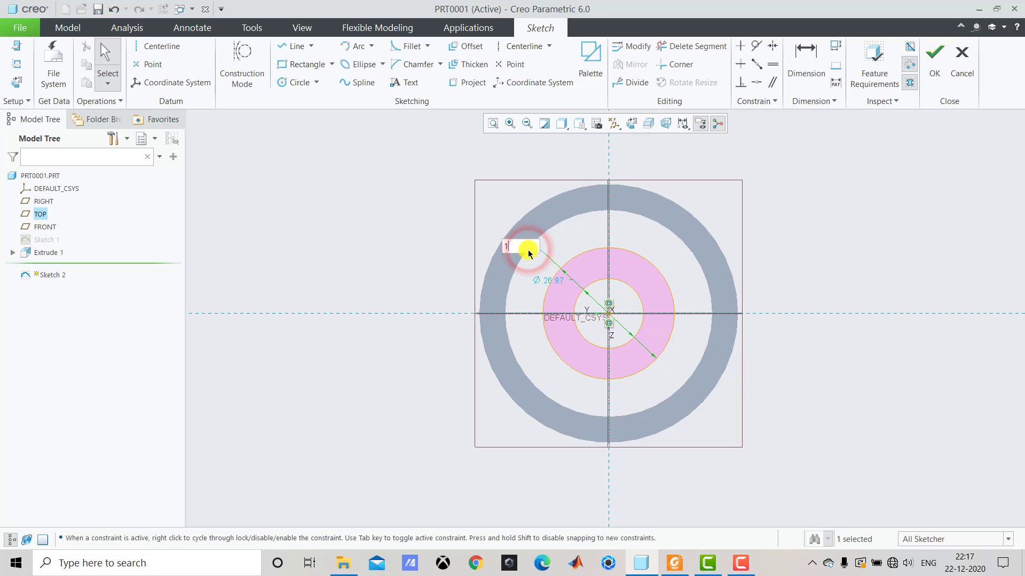
pyautogui.write('80')
pyautogui.press('Return')
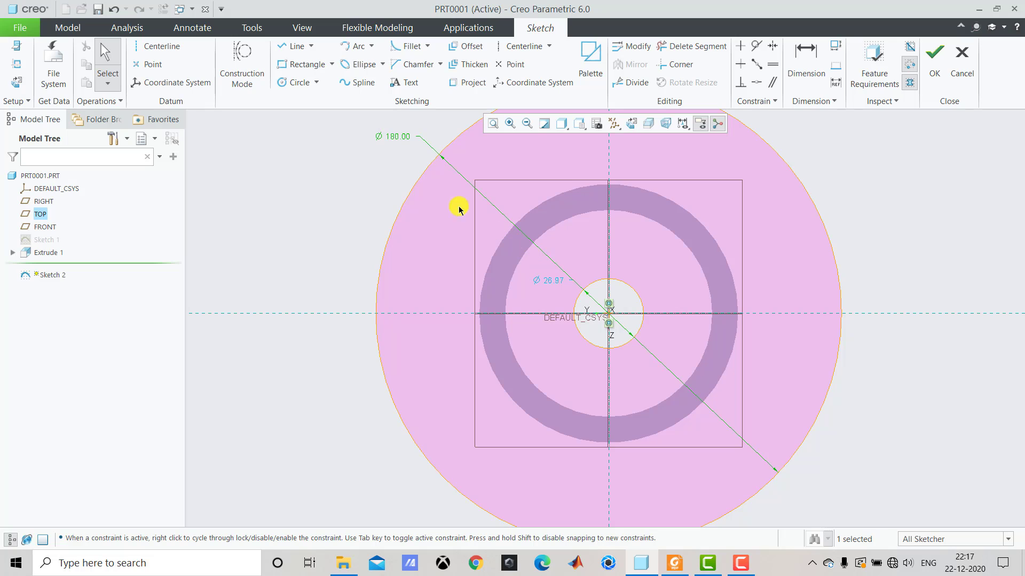
pyautogui.click(400, 172)
pyautogui.doubleClick(550, 280)
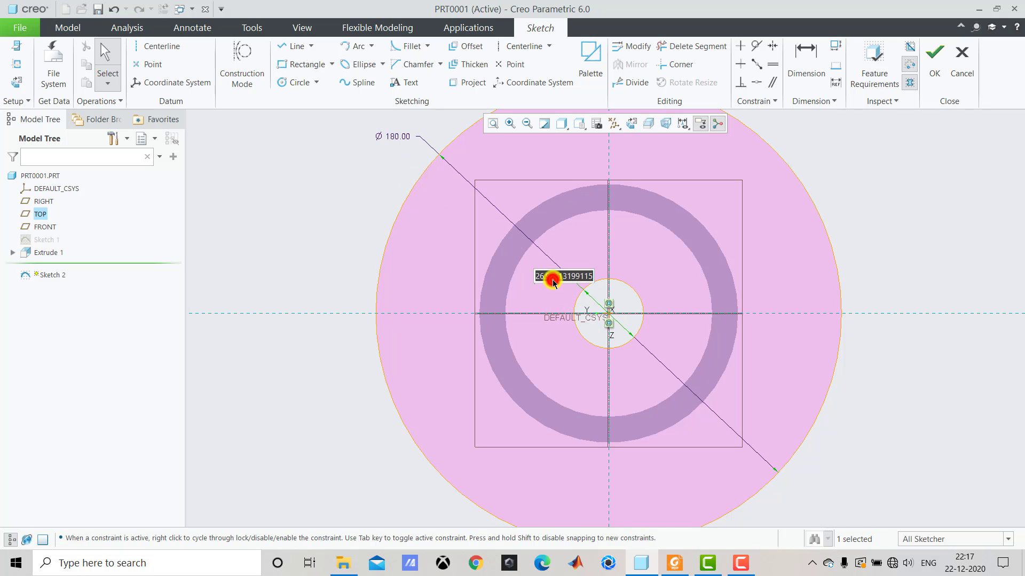
pyautogui.write('100')
pyautogui.press('Return')
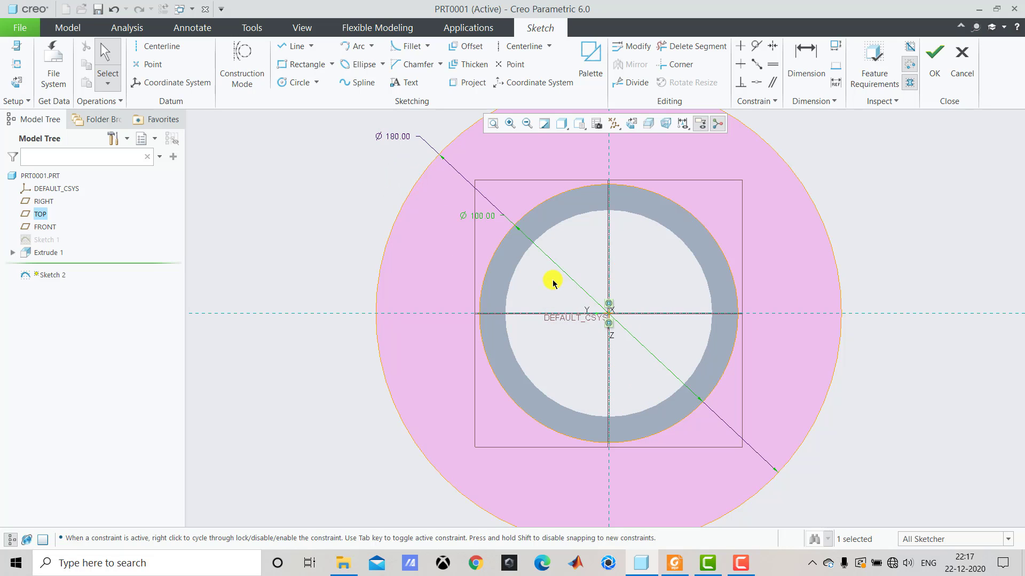
pyautogui.click(375, 199)
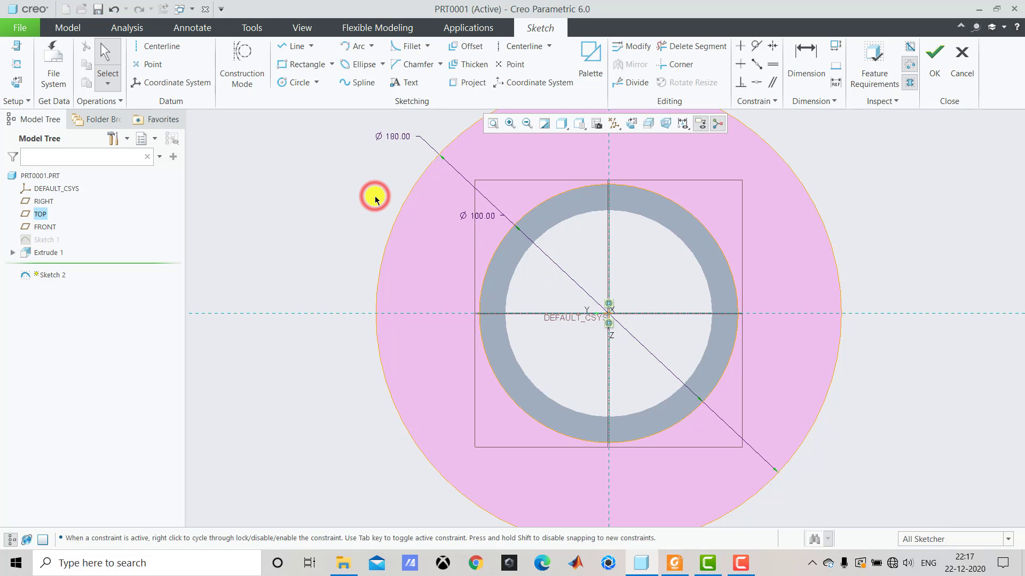
pyautogui.click(933, 61)
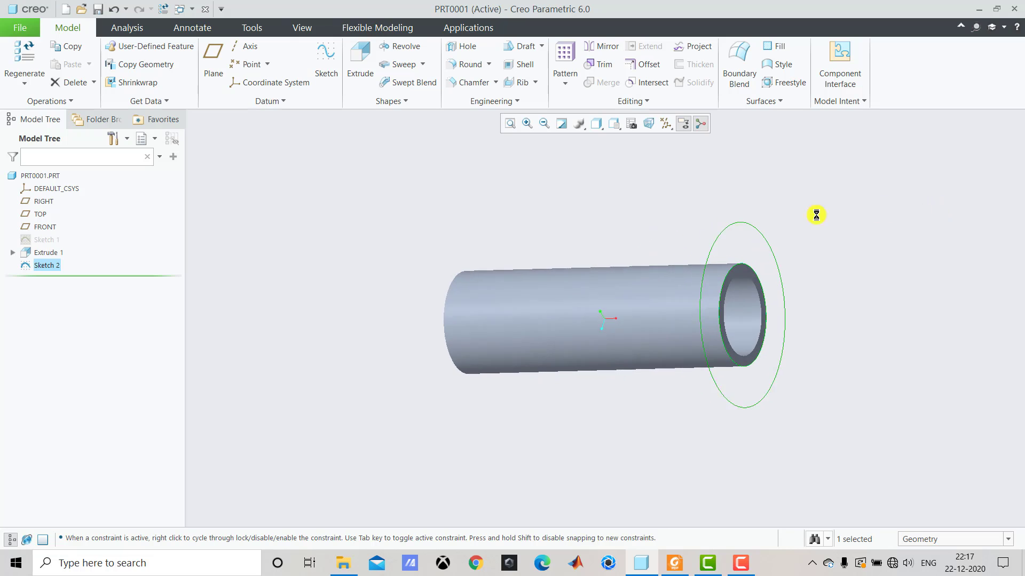
# Step: Extrude Sketch 2 20 mm deep, flipped back onto the pipe, to form the flange
pyautogui.click(359, 65)
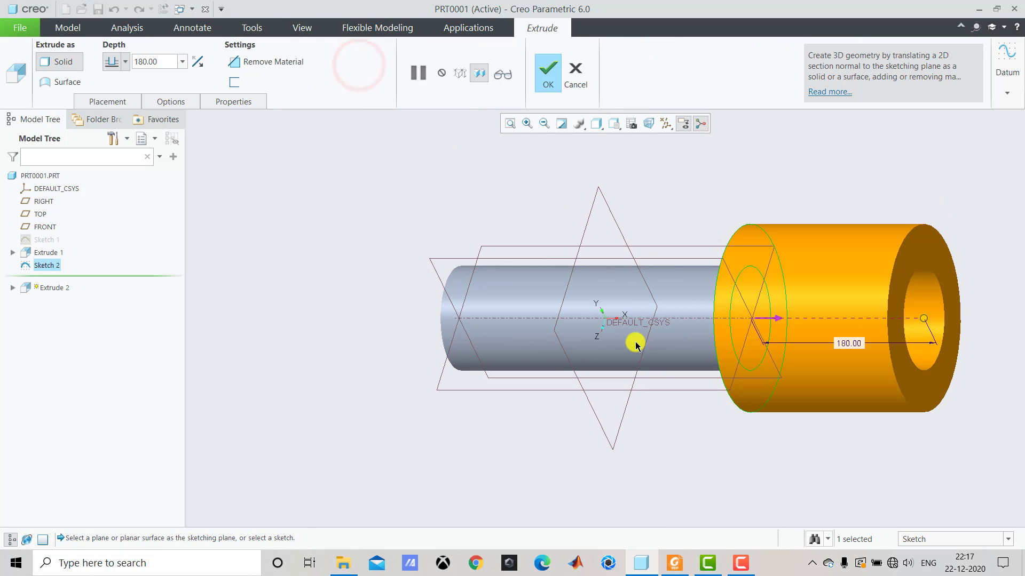
pyautogui.click(674, 565)
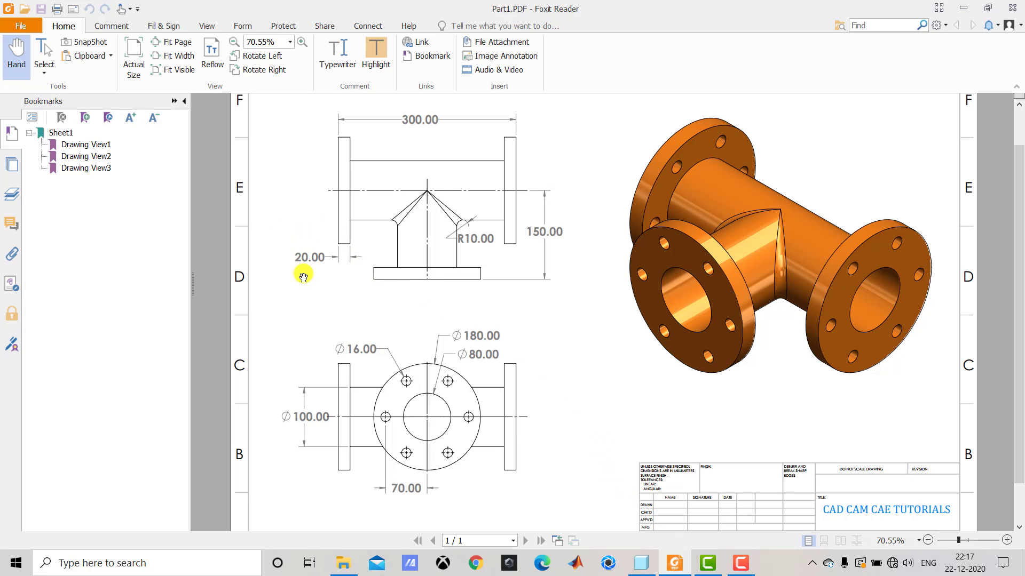
pyautogui.click(640, 563)
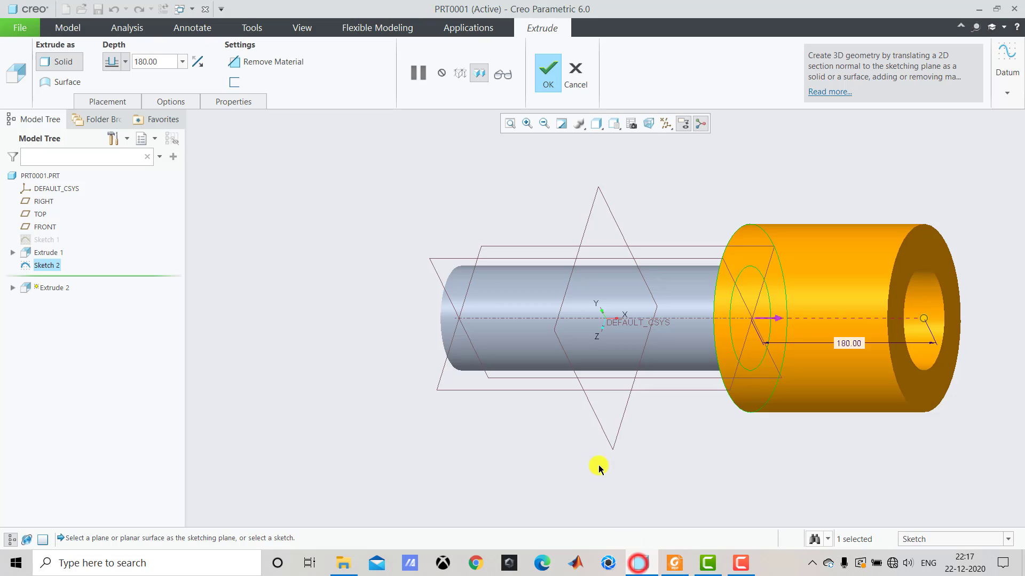
pyautogui.write('20')
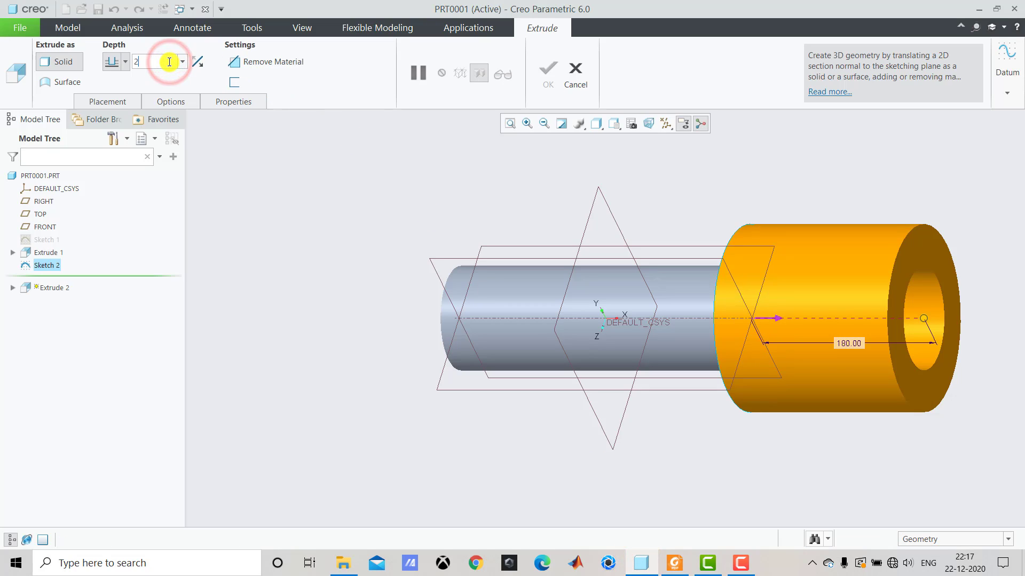
pyautogui.press('Return')
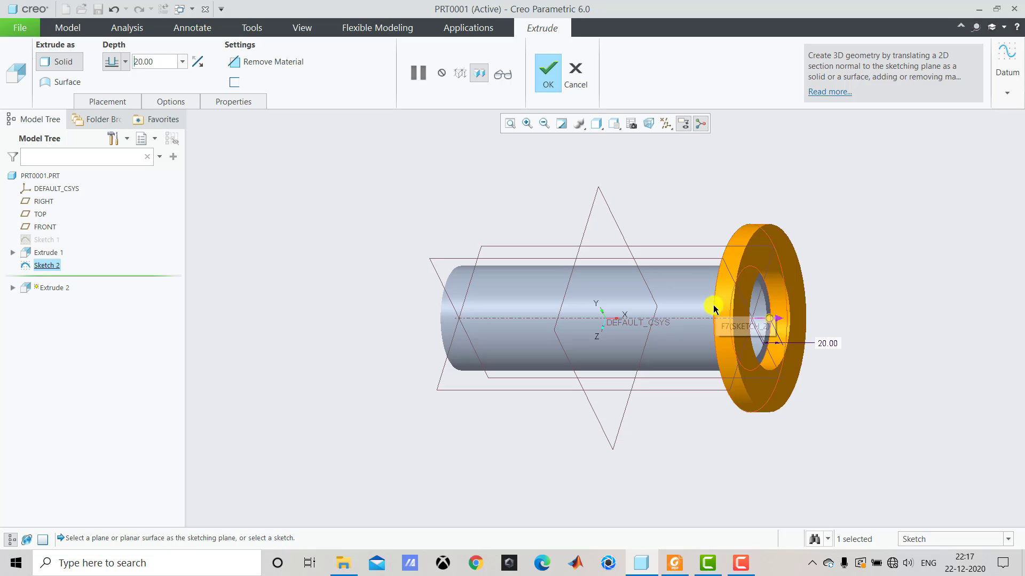
pyautogui.click(197, 63)
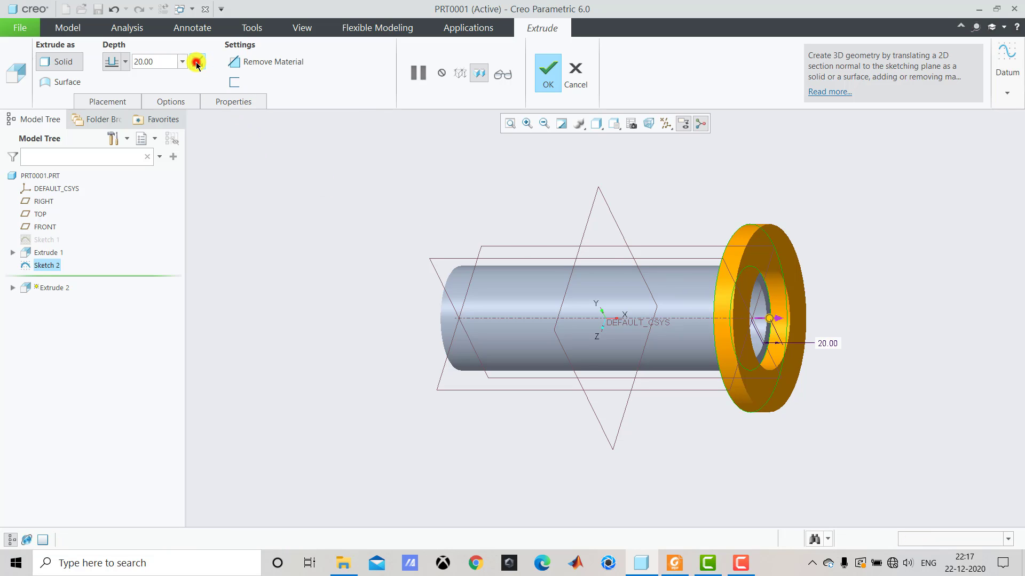
pyautogui.click(540, 92)
pyautogui.click(714, 174)
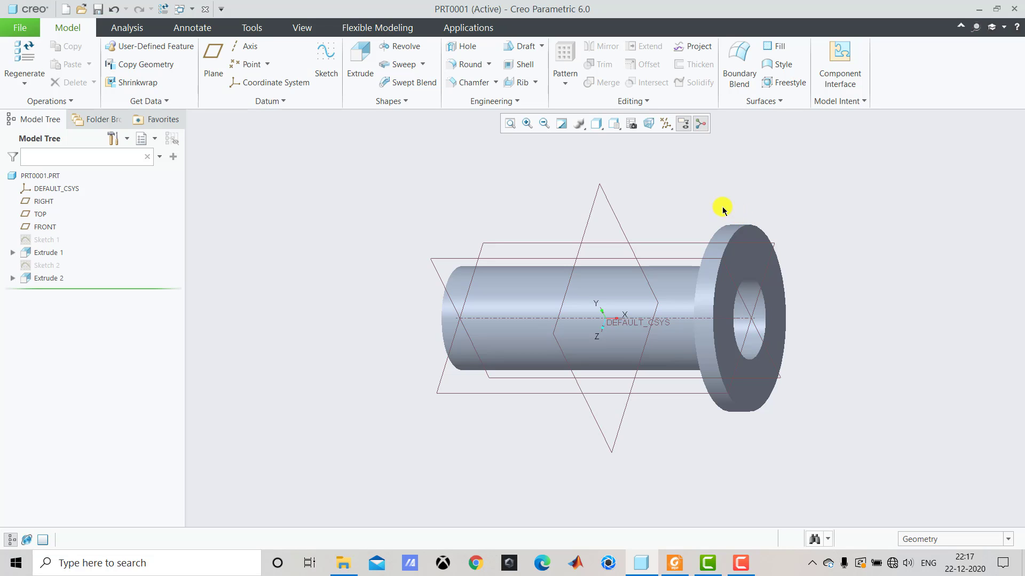
# Step: Start a sketch on the flange's front face, checking the reference drawing first
pyautogui.click(325, 58)
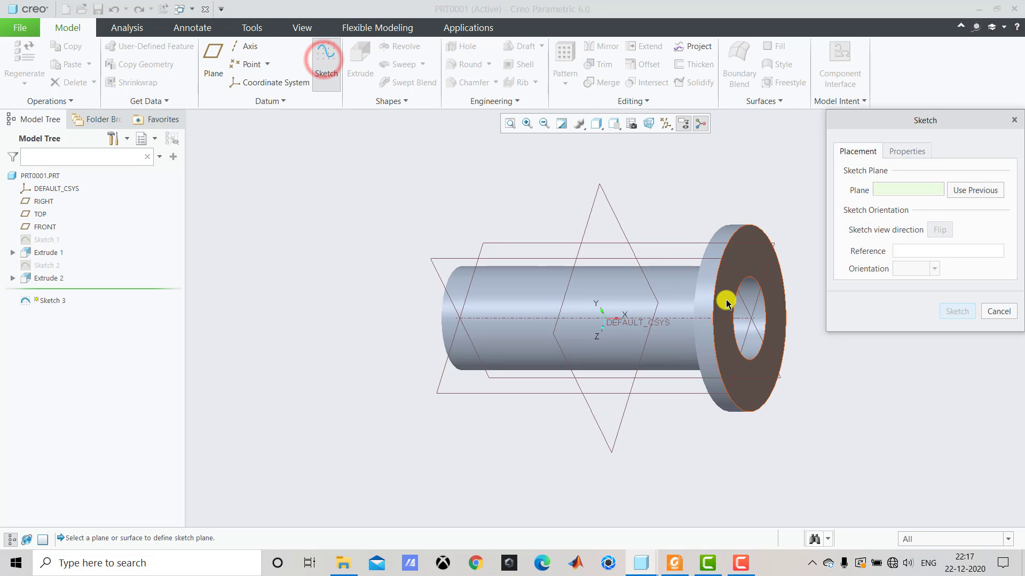
pyautogui.click(744, 262)
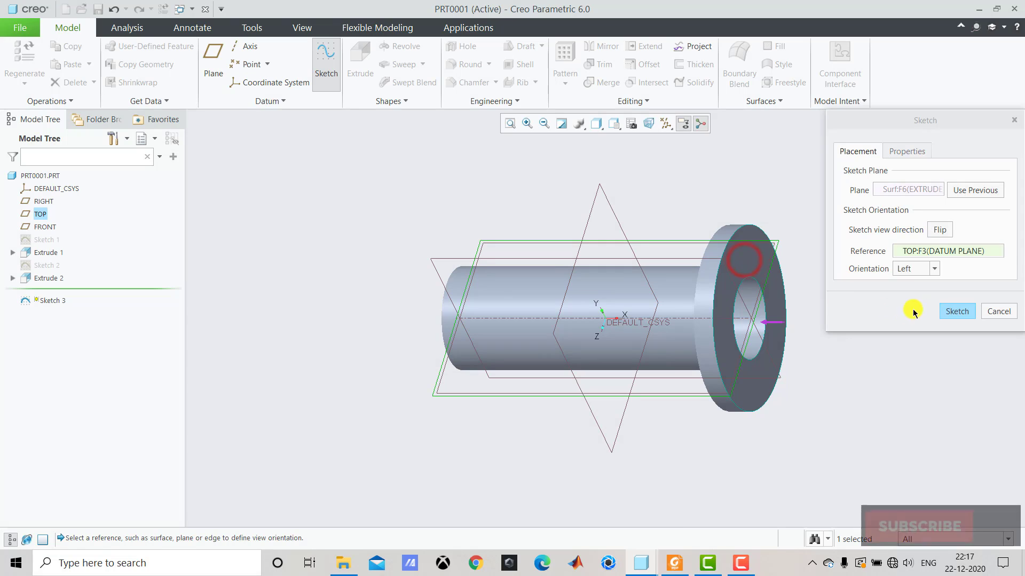
pyautogui.click(951, 309)
pyautogui.click(630, 124)
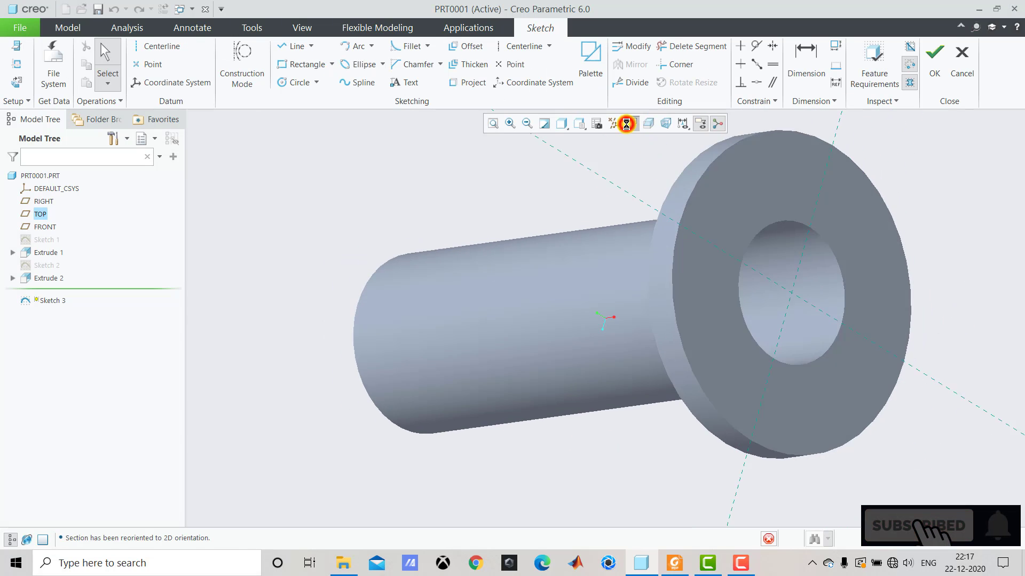
pyautogui.click(675, 566)
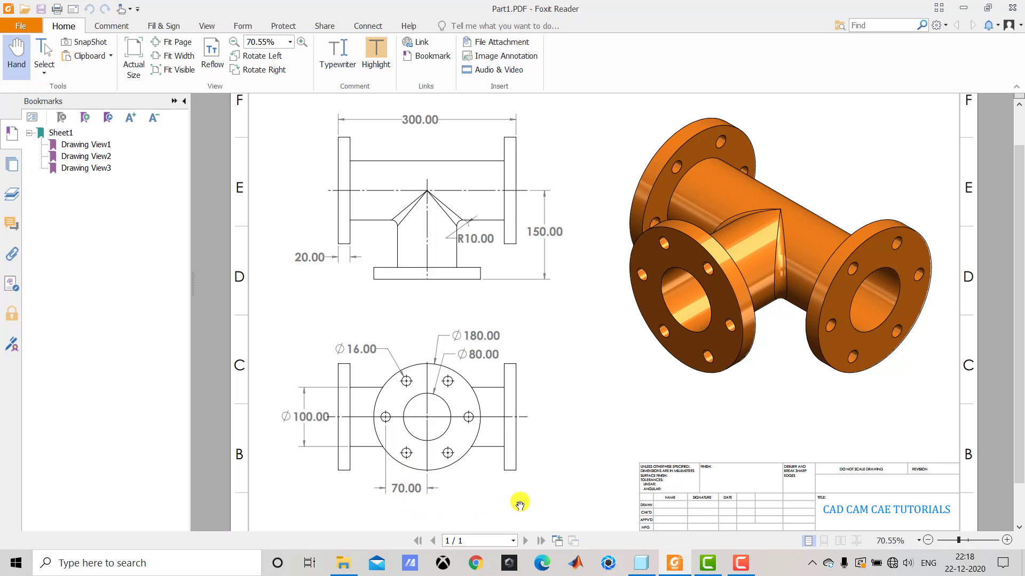
pyautogui.click(644, 563)
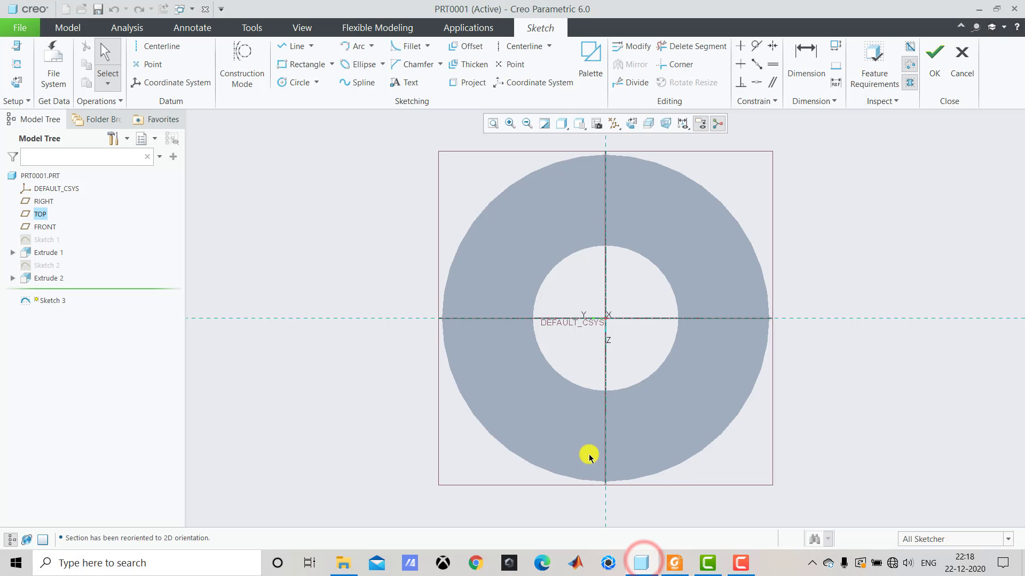
# Step: Draw a Ø16 circle on the horizontal axis, 70 mm from the centre, and finish the sketch
pyautogui.click(293, 84)
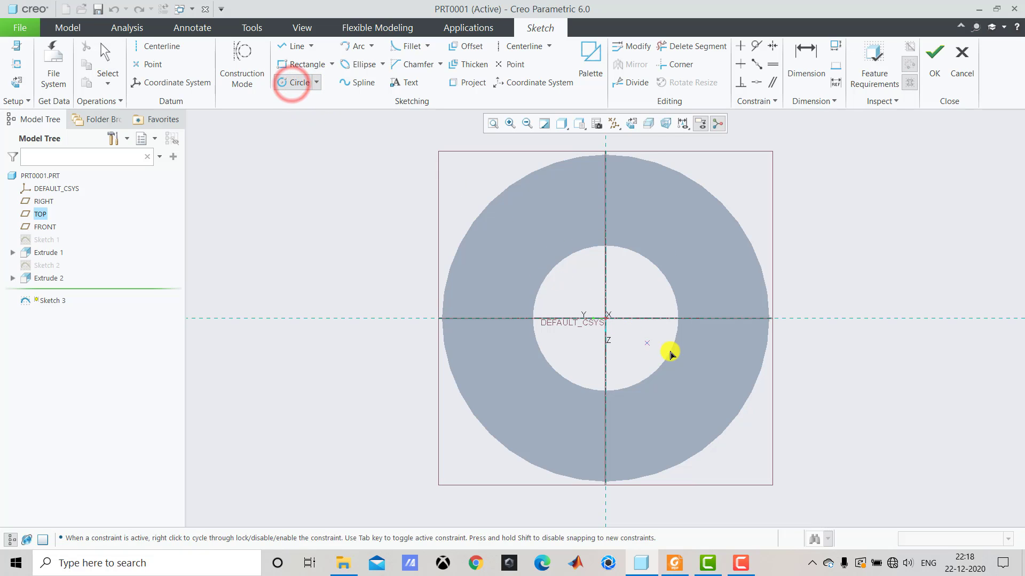
pyautogui.click(729, 319)
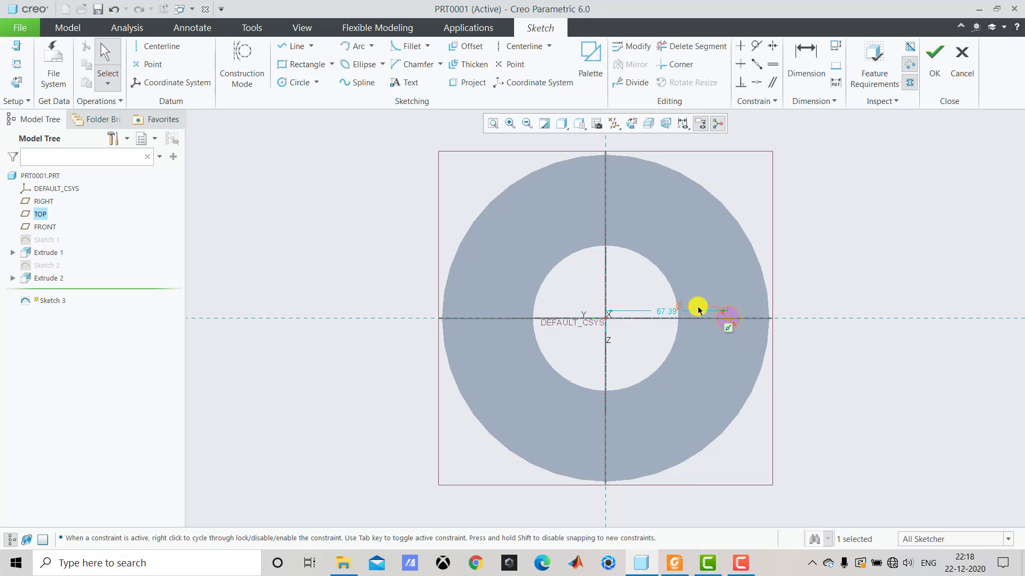
pyautogui.moveTo(696, 306); pyautogui.dragTo(836, 260)
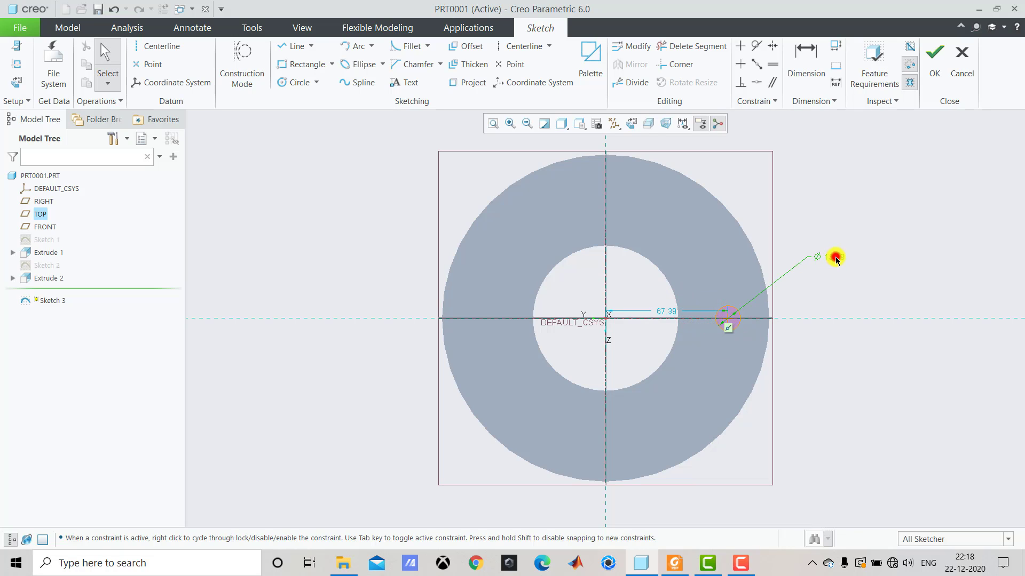
pyautogui.doubleClick(836, 260)
pyautogui.write('16')
pyautogui.doubleClick(664, 315)
pyautogui.write('70')
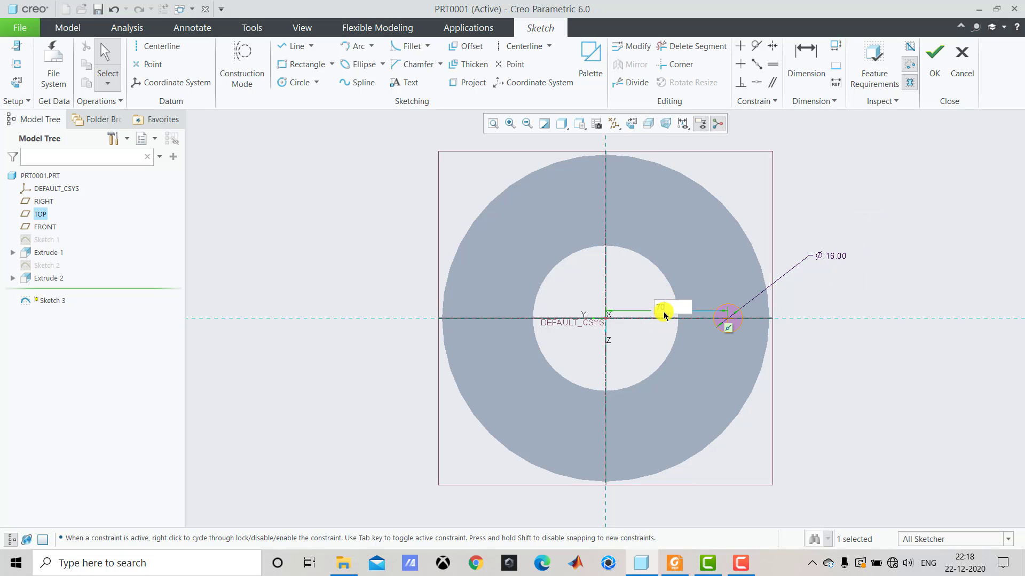
pyautogui.press('Return')
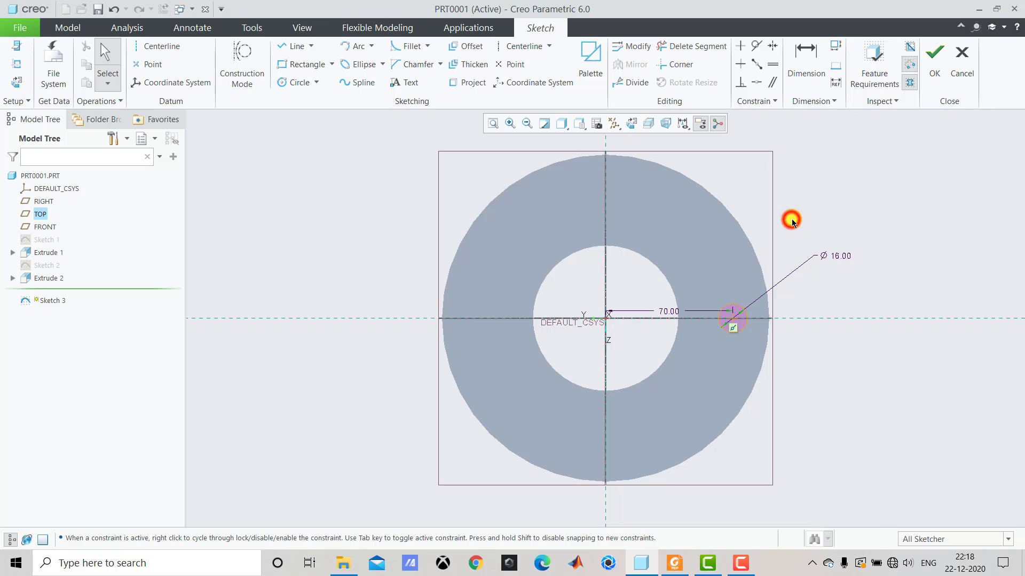
pyautogui.click(933, 68)
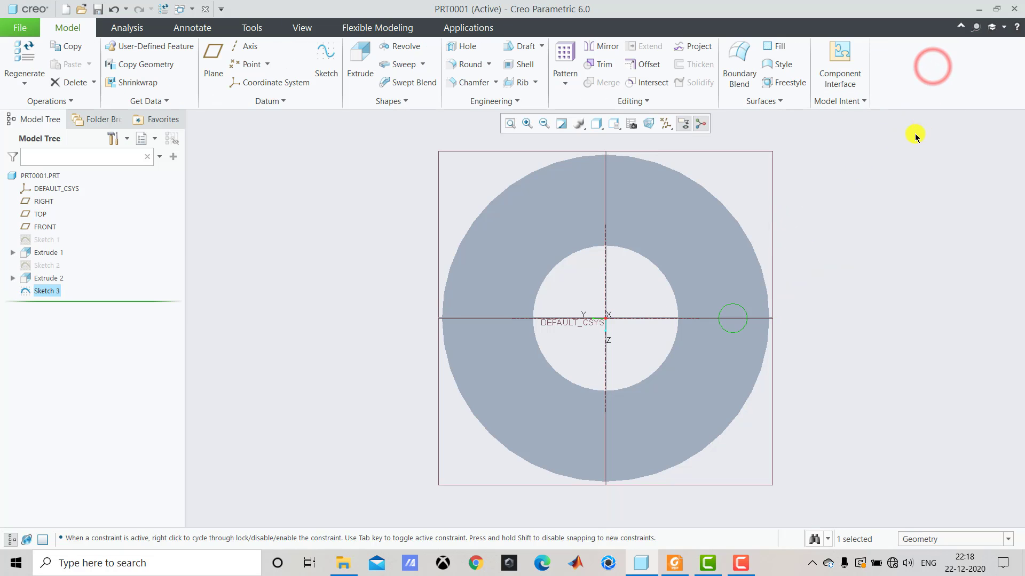
# Step: Extrude Sketch 3 as a 20 mm deep remove-material cut to make the Ø16 bolt hole
pyautogui.click(364, 70)
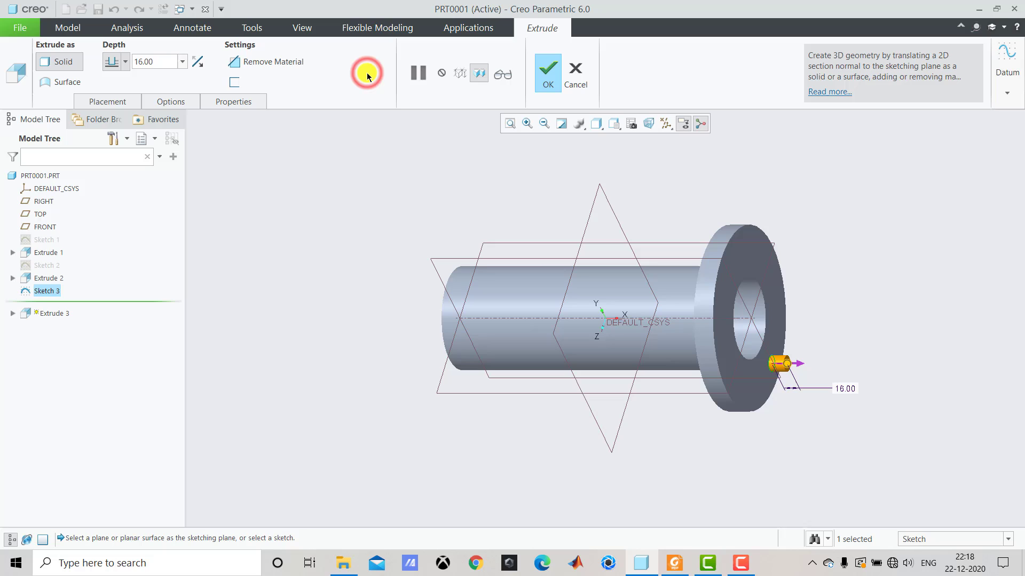
pyautogui.click(196, 63)
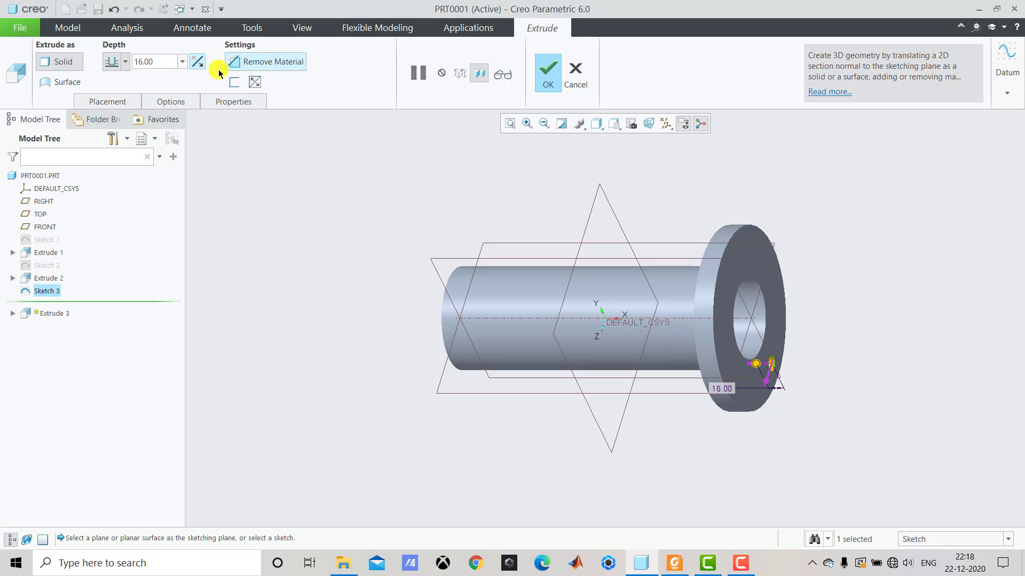
pyautogui.click(162, 63)
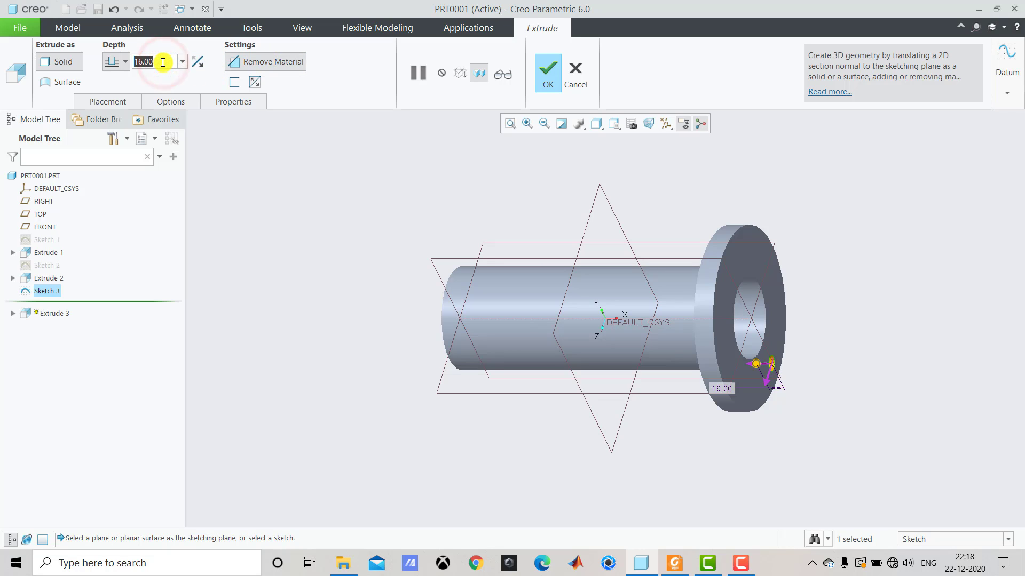
pyautogui.write('20')
pyautogui.press('Return')
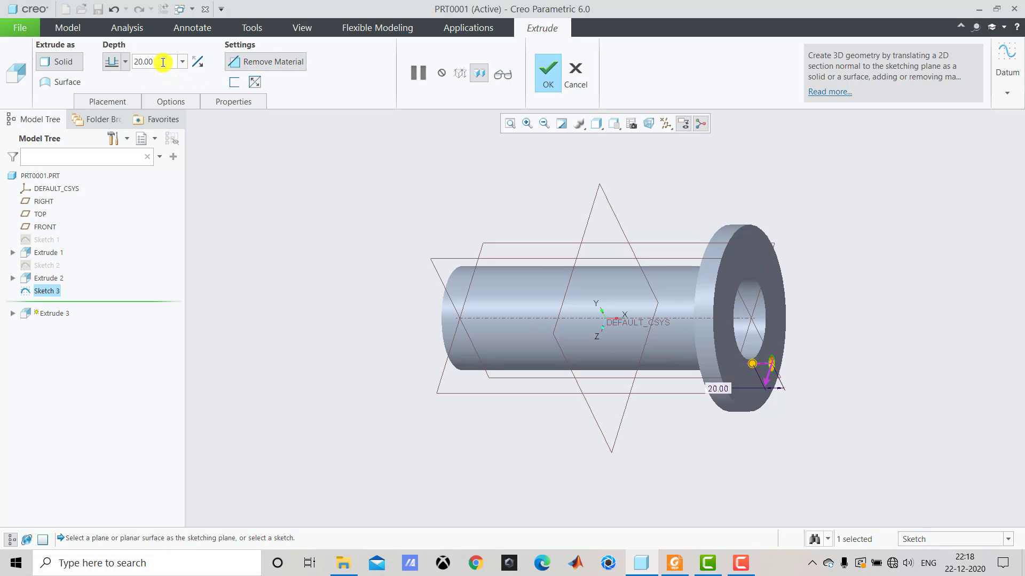
pyautogui.click(550, 77)
pyautogui.click(704, 195)
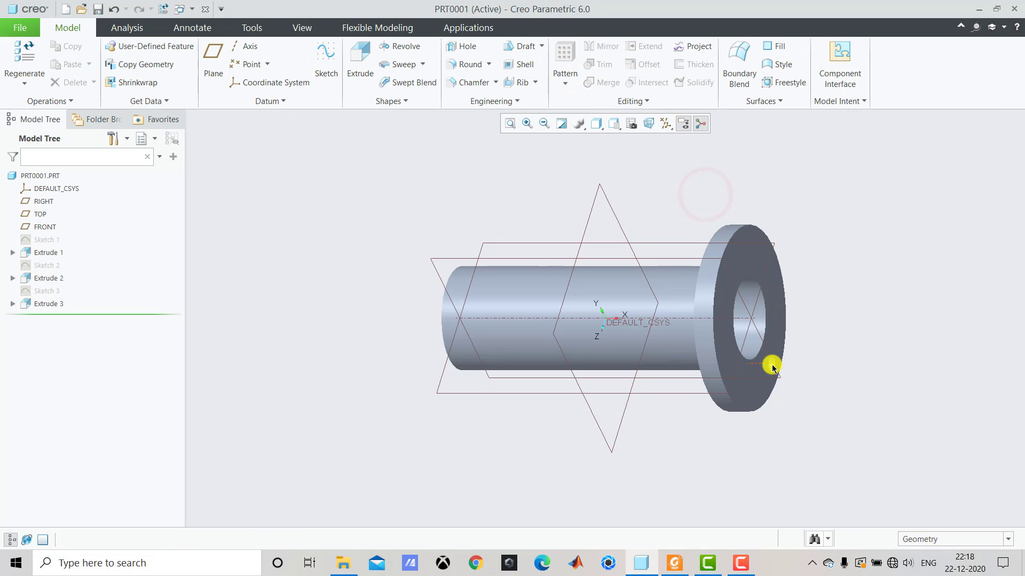
pyautogui.click(675, 563)
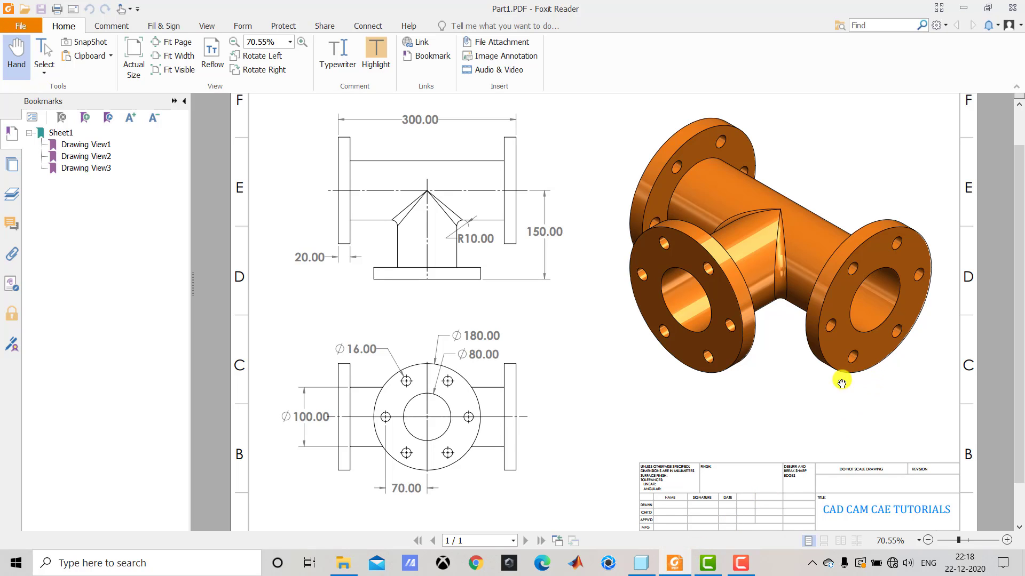
pyautogui.click(636, 564)
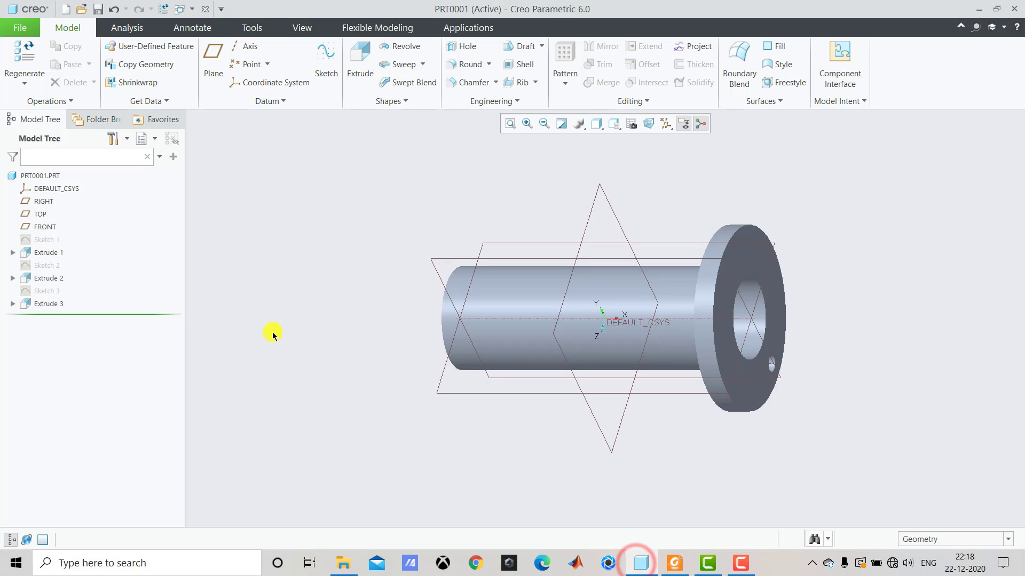
# Step: Pattern Extrude 3 around the pipe's centre axis with 6 members spread over 360°
pyautogui.click(46, 305)
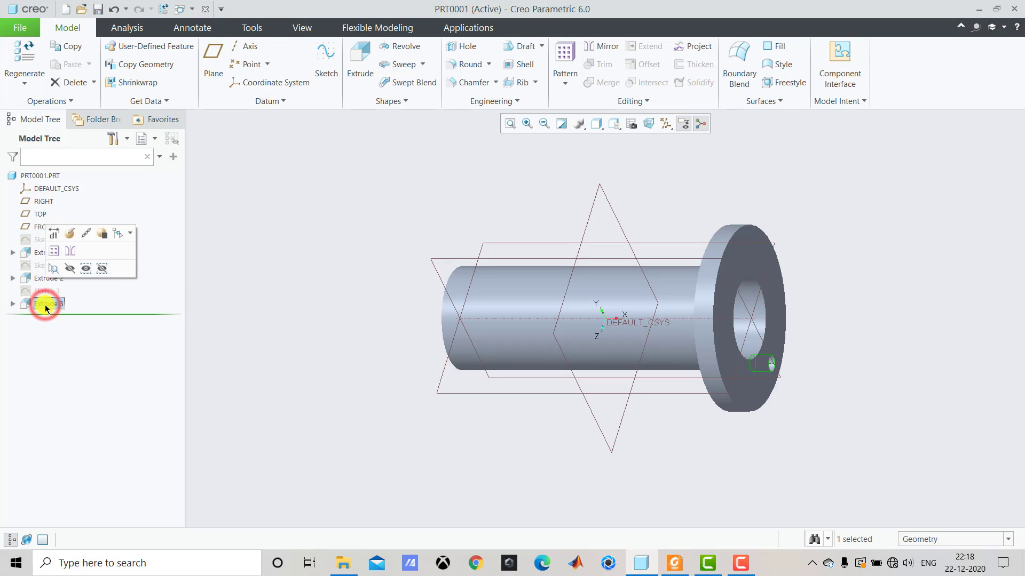
pyautogui.click(565, 80)
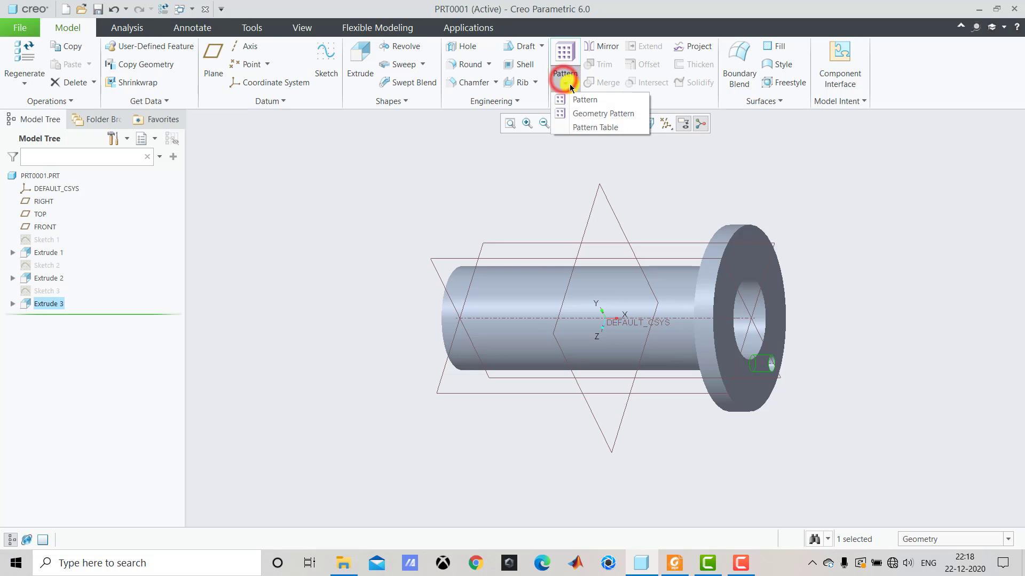
pyautogui.click(584, 98)
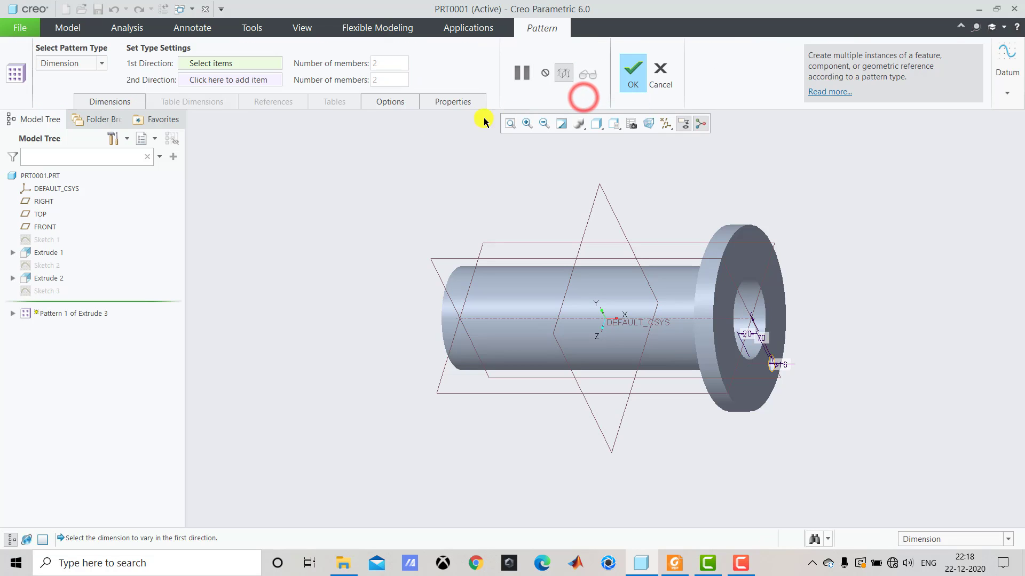
pyautogui.click(75, 63)
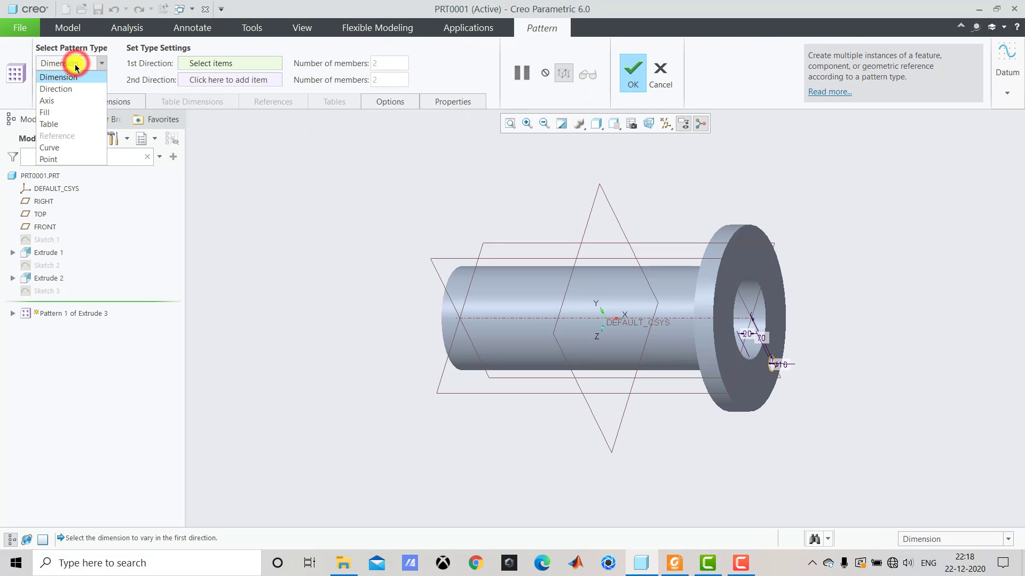
pyautogui.click(63, 101)
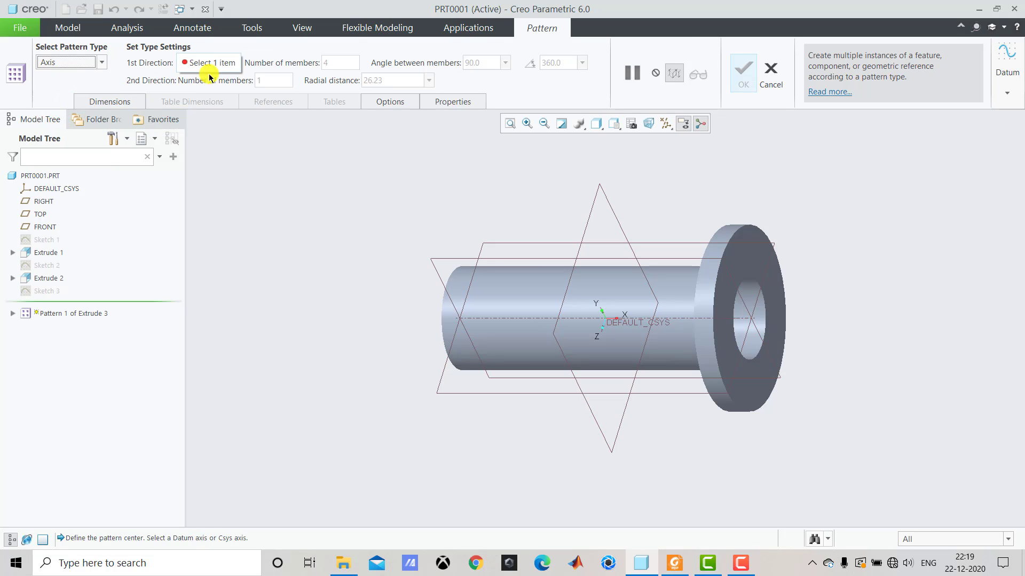
pyautogui.click(517, 320)
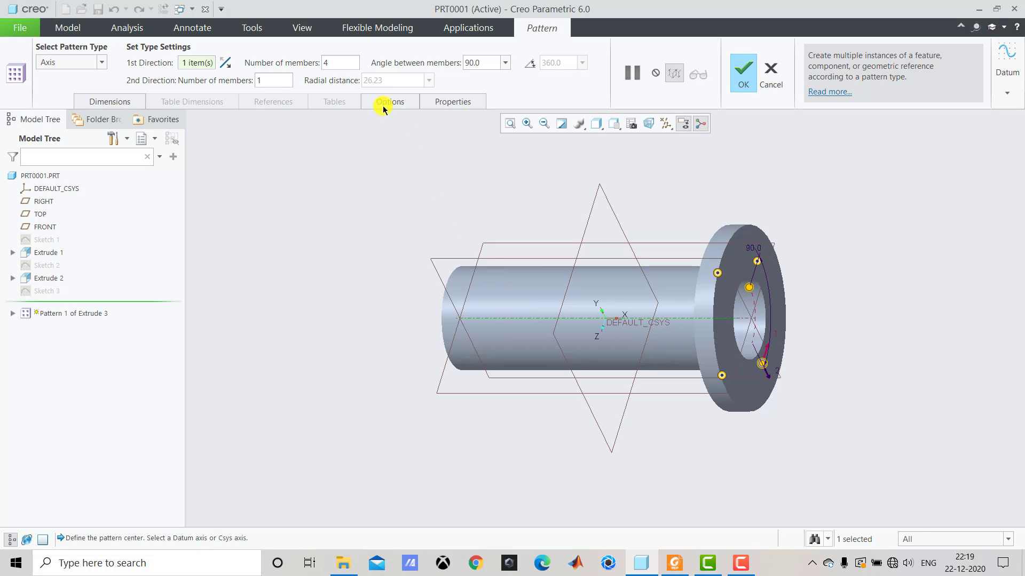
pyautogui.doubleClick(346, 63)
pyautogui.write('6')
pyautogui.click(532, 64)
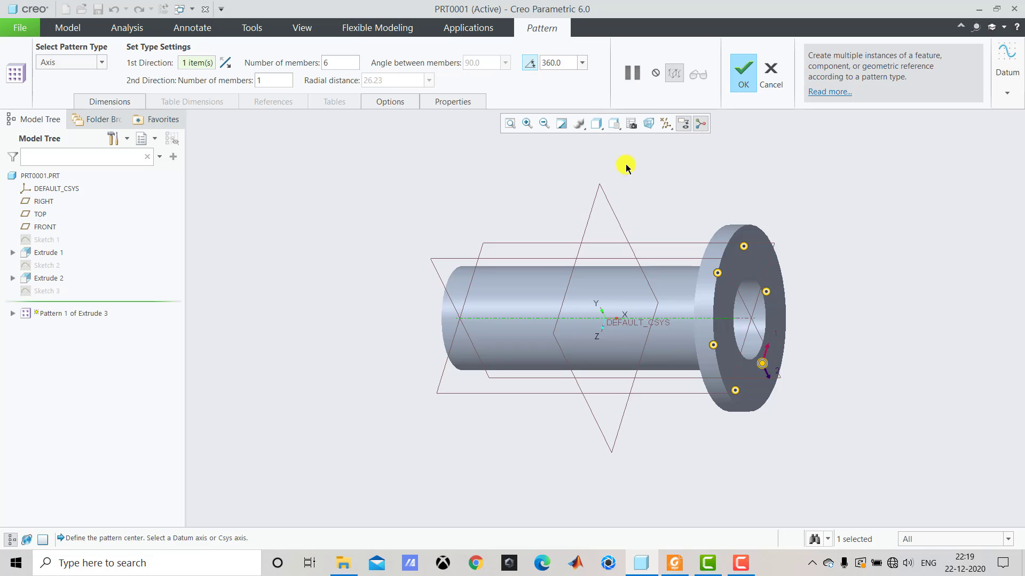
pyautogui.scroll(-2, 752, 279)
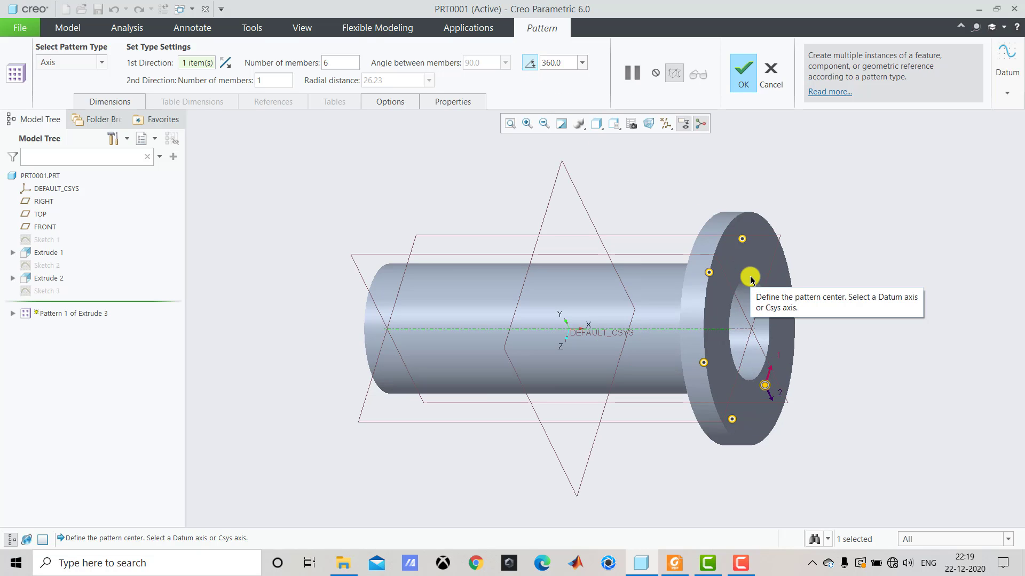
pyautogui.click(743, 70)
pyautogui.click(841, 254)
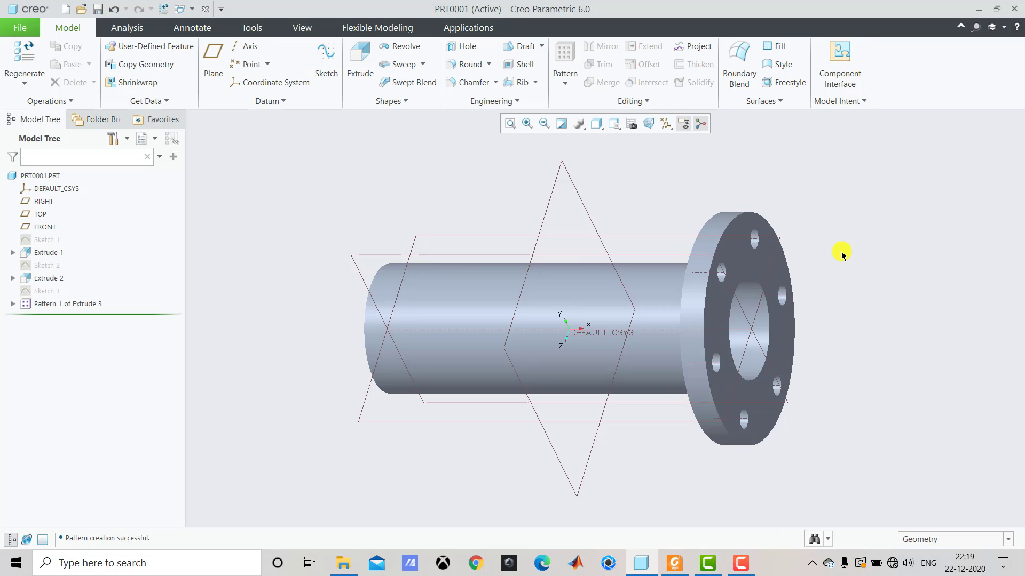
# Step: Mirror Extrude 2 and Pattern 1 across the RIGHT datum plane, then return to the standard view
pyautogui.click(48, 279)
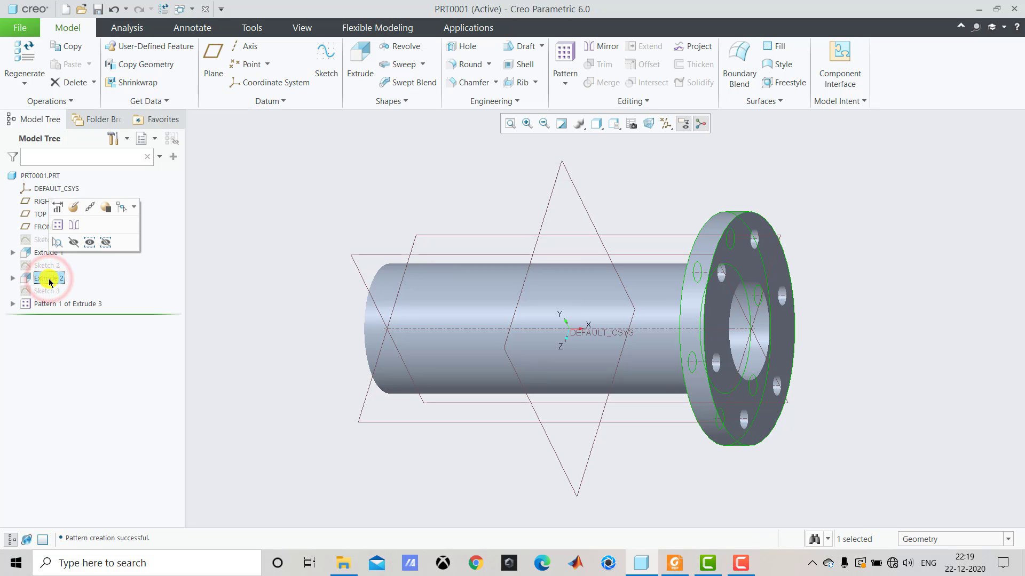
pyautogui.keyDown('ctrl'); pyautogui.click(57, 304); pyautogui.keyUp('ctrl')
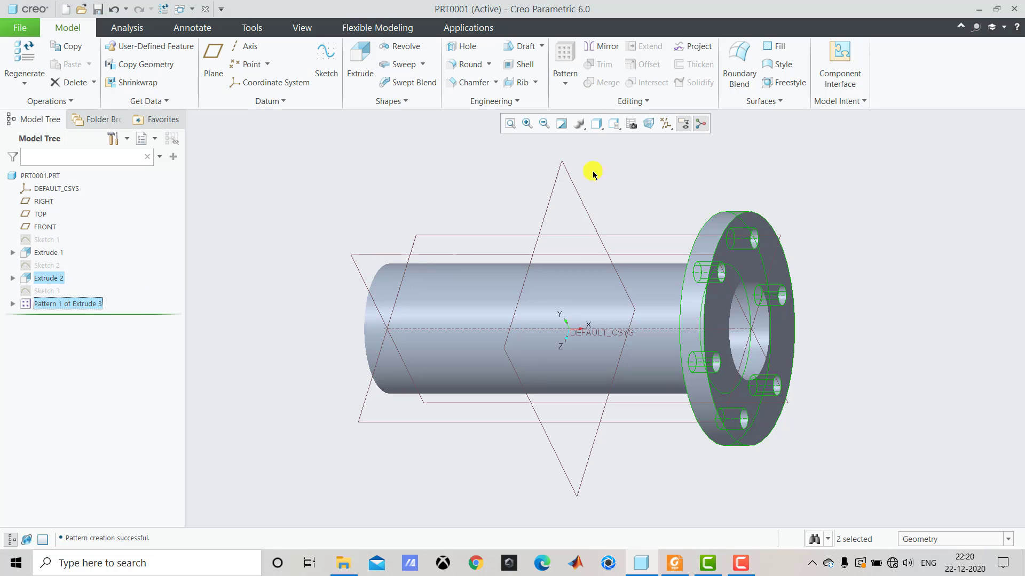
pyautogui.click(606, 47)
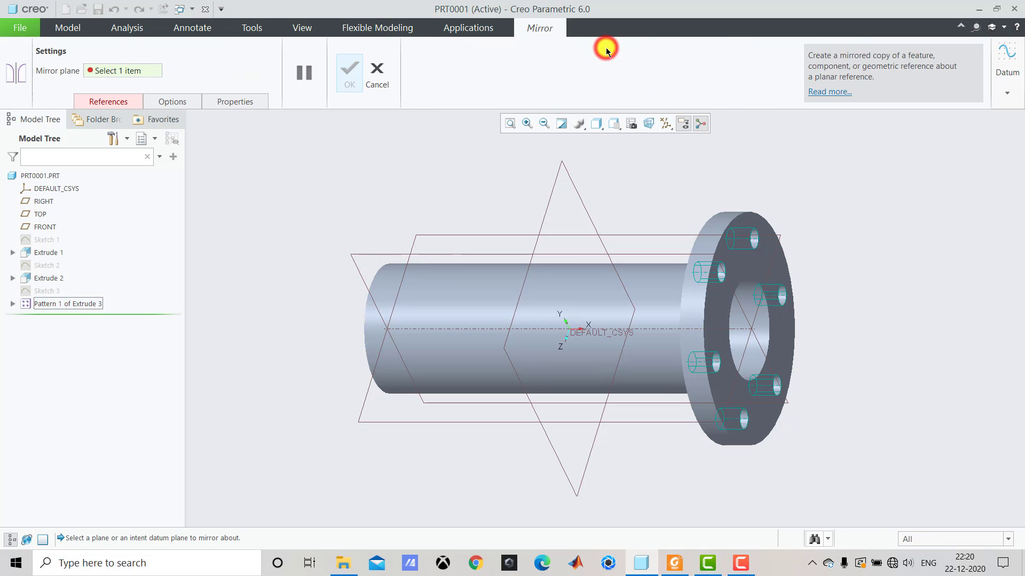
pyautogui.click(131, 75)
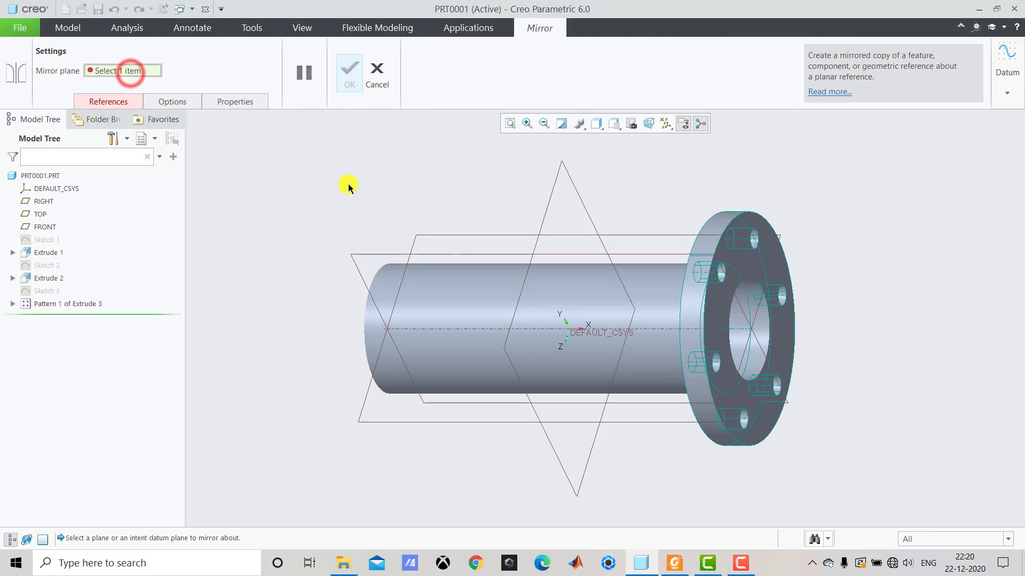
pyautogui.click(553, 189)
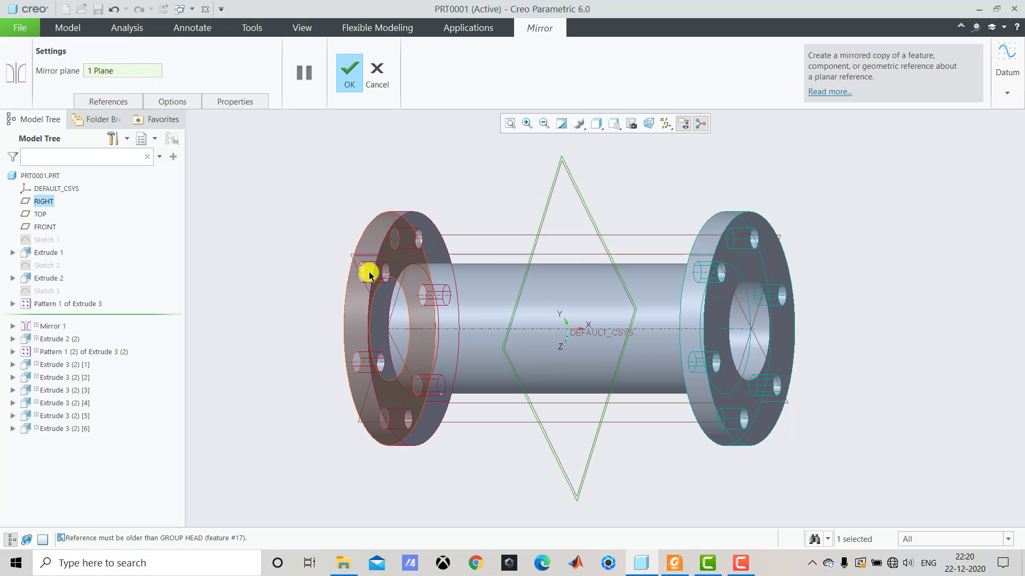
pyautogui.click(348, 79)
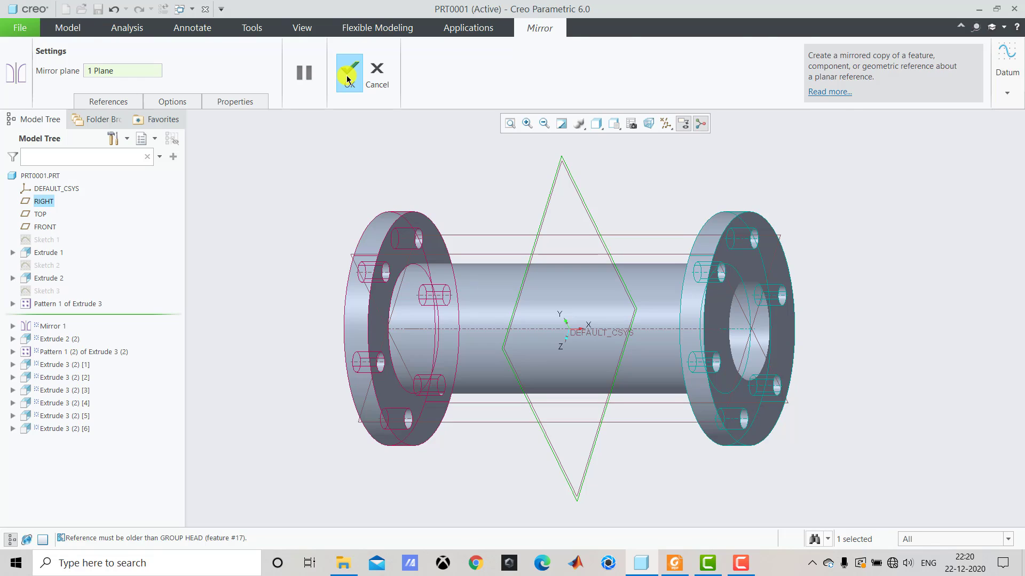
pyautogui.click(466, 190)
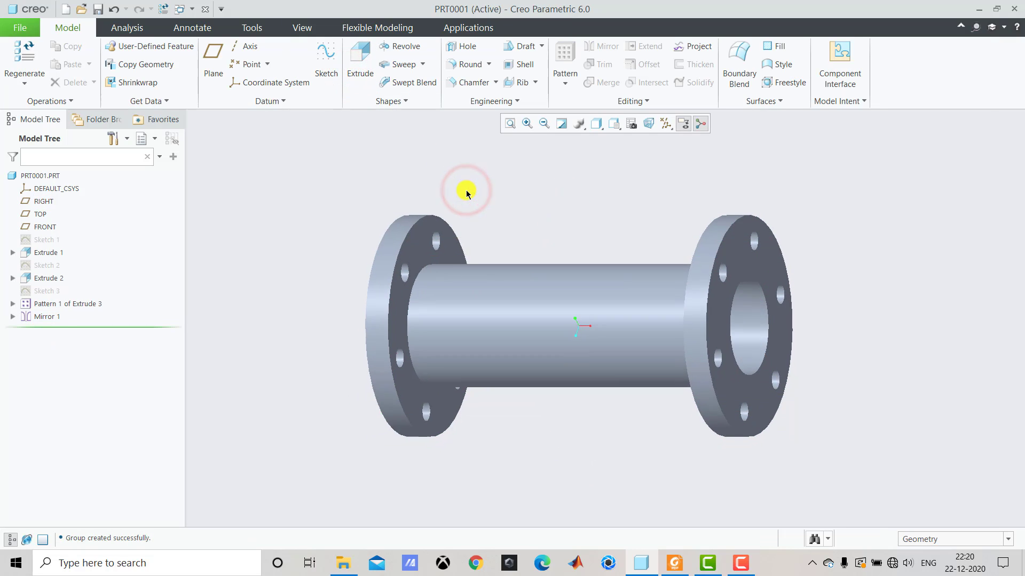
pyautogui.hotkey('ctrl', 'd')
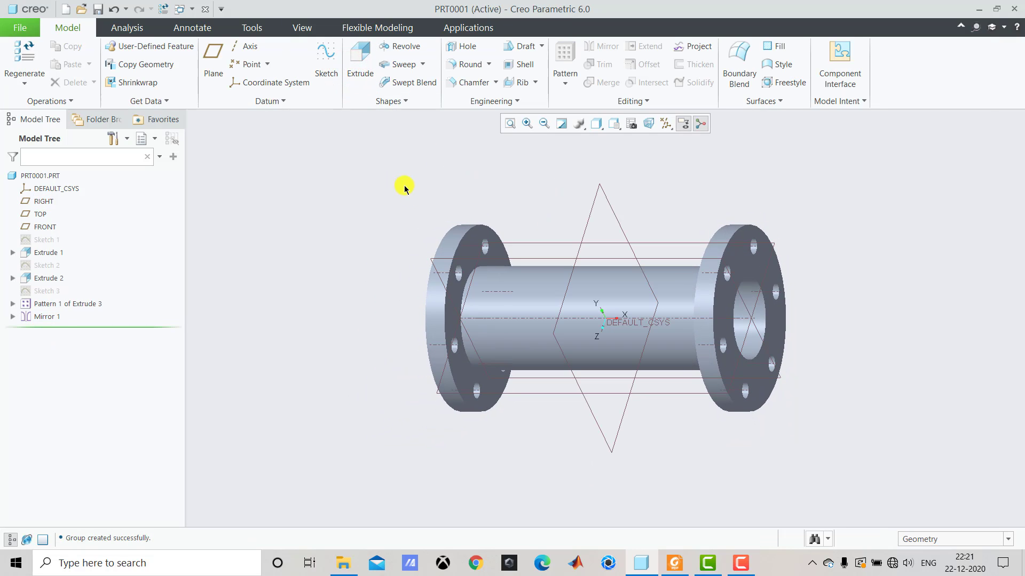
pyautogui.click(674, 563)
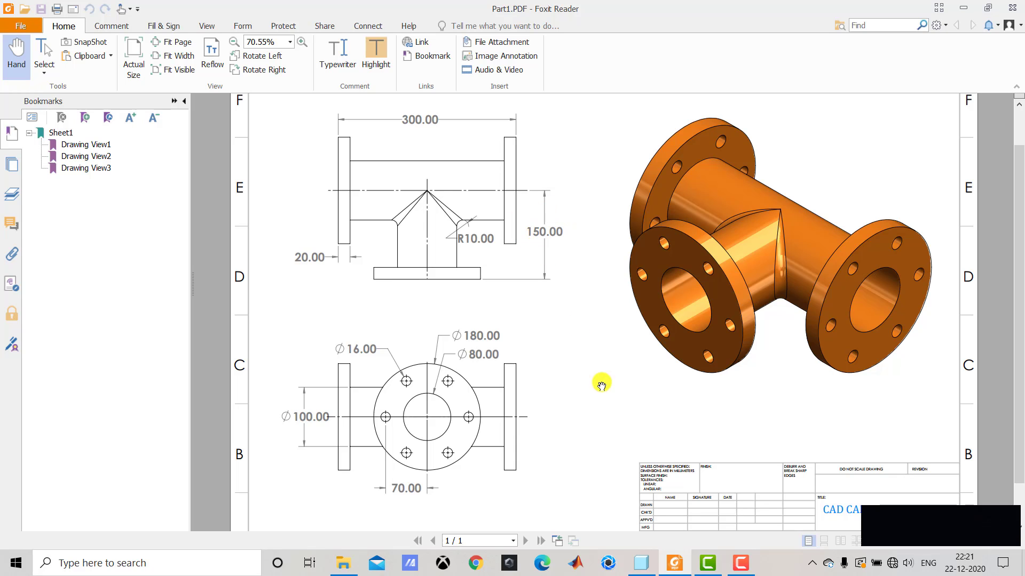
pyautogui.click(641, 562)
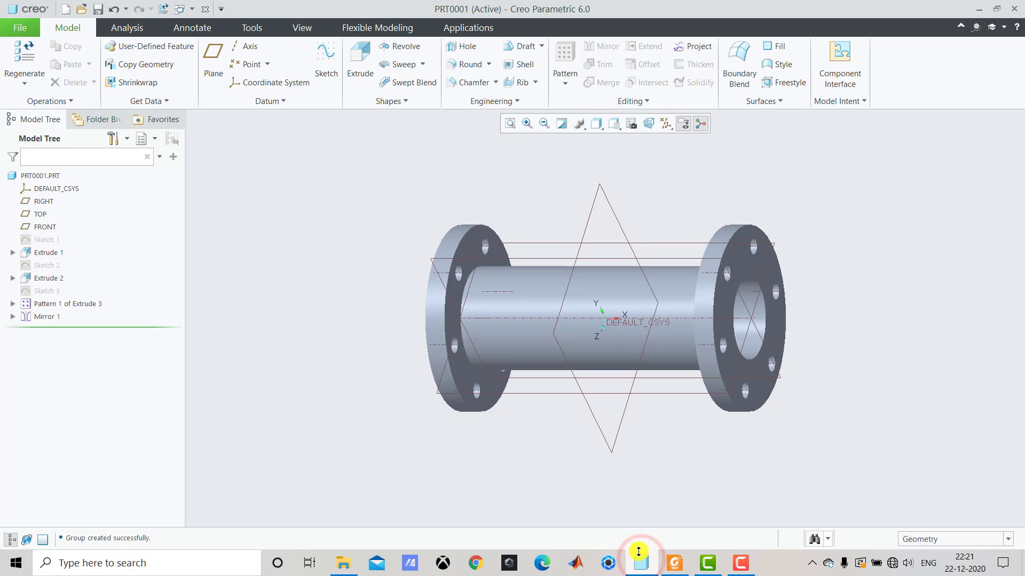
# Step: Create datum plane DTM1 offset 150 mm from the FRONT plane
pyautogui.click(217, 59)
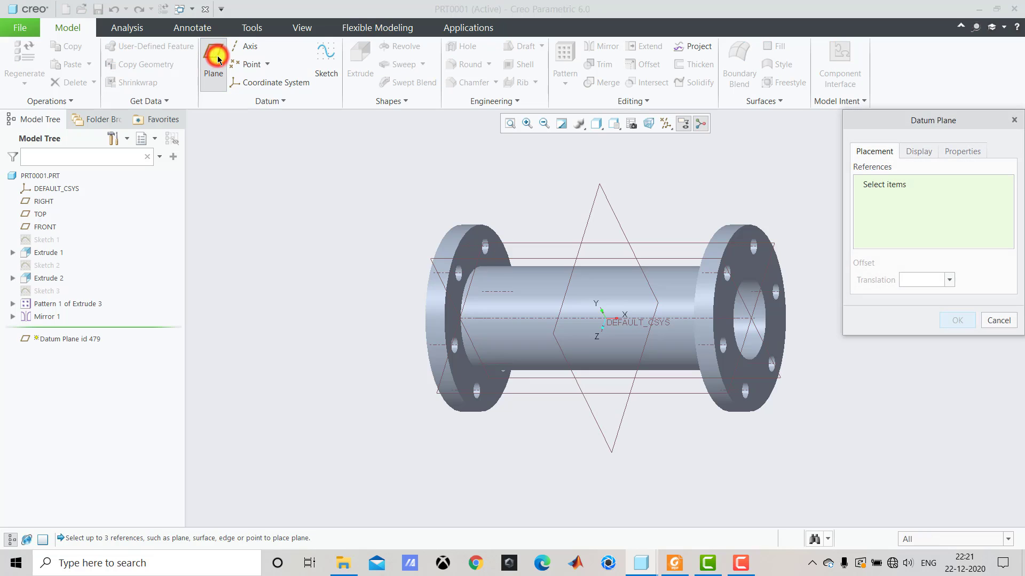
pyautogui.click(429, 261)
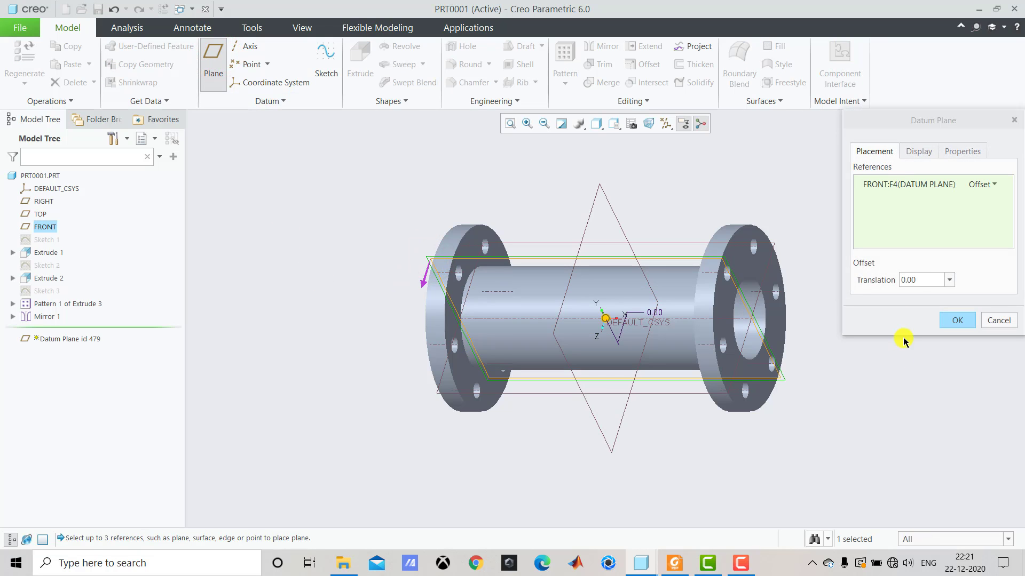
pyautogui.doubleClick(923, 277)
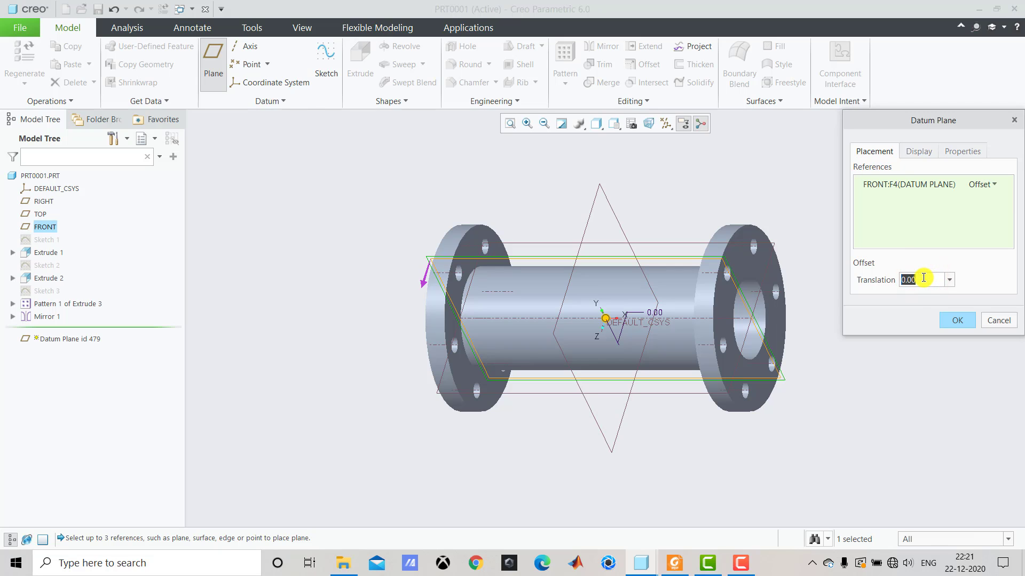
pyautogui.write('150')
pyautogui.press('Return')
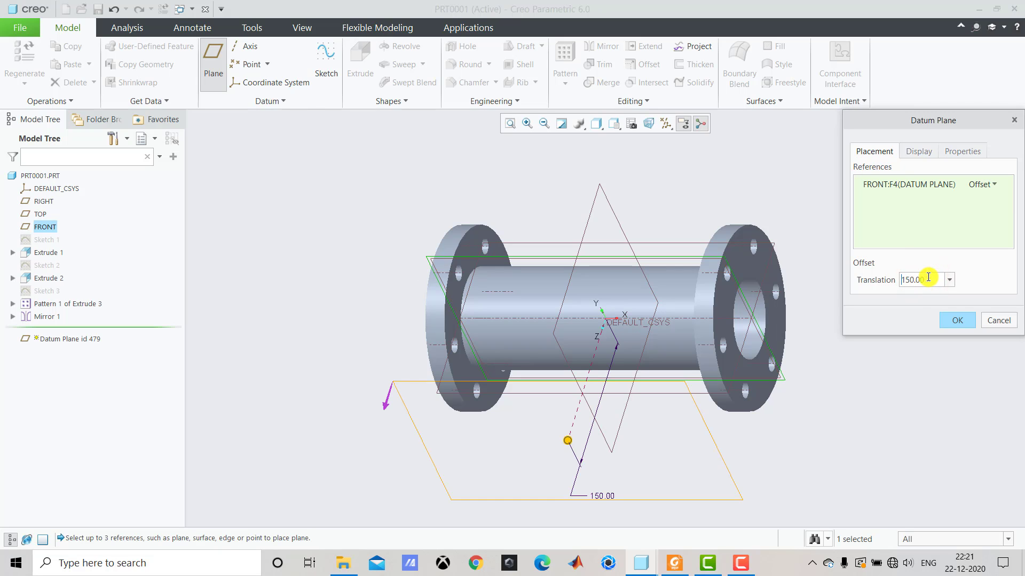
pyautogui.click(951, 320)
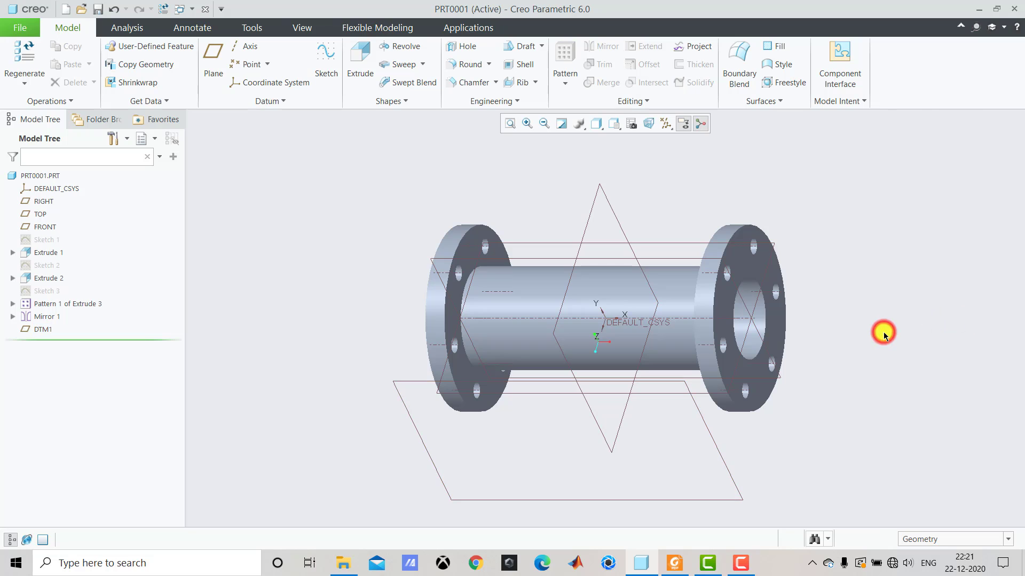
pyautogui.click(675, 563)
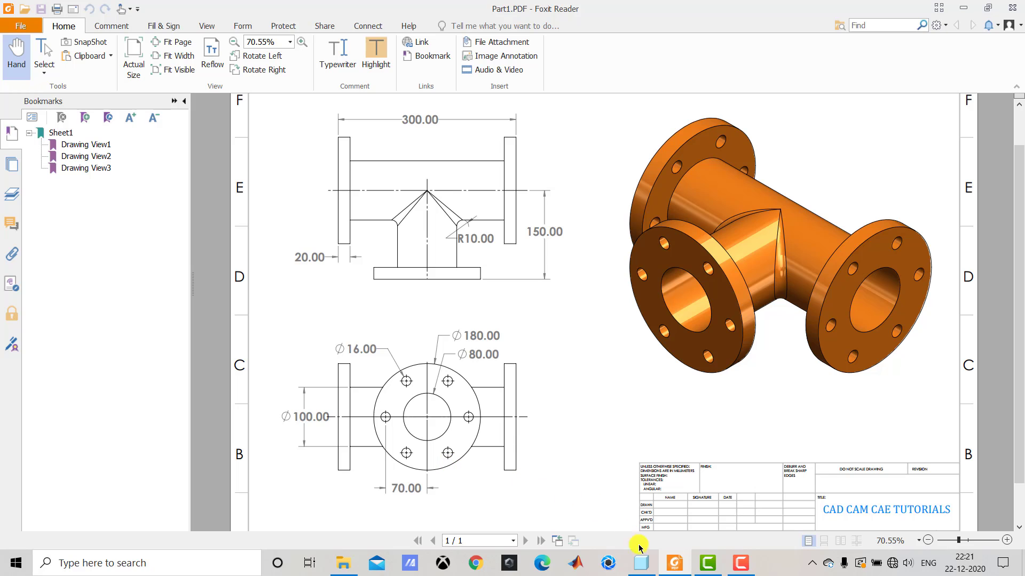
pyautogui.click(644, 564)
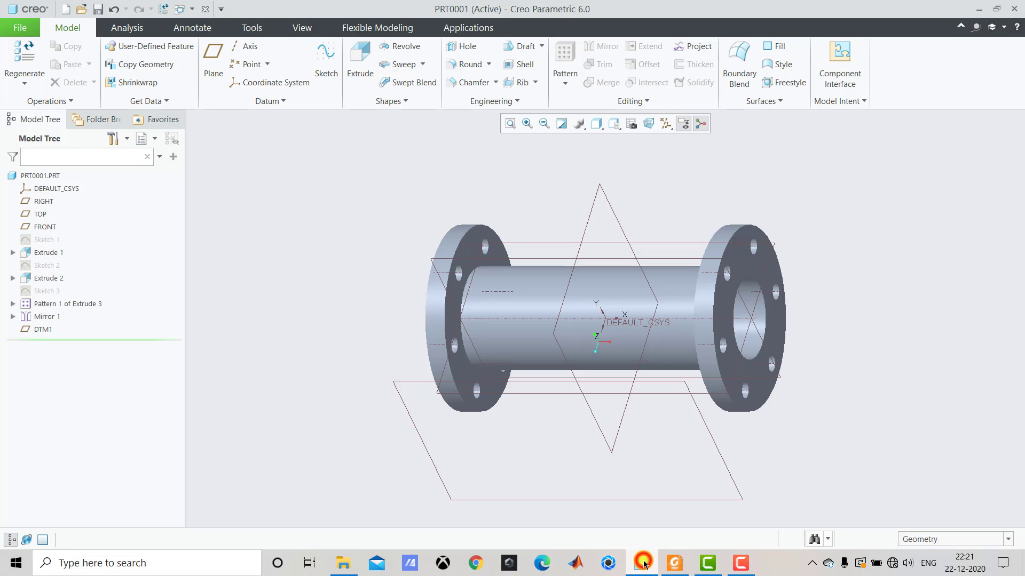
# Step: Start a new sketch on the offset datum plane DTM1, viewed face-on
pyautogui.click(335, 68)
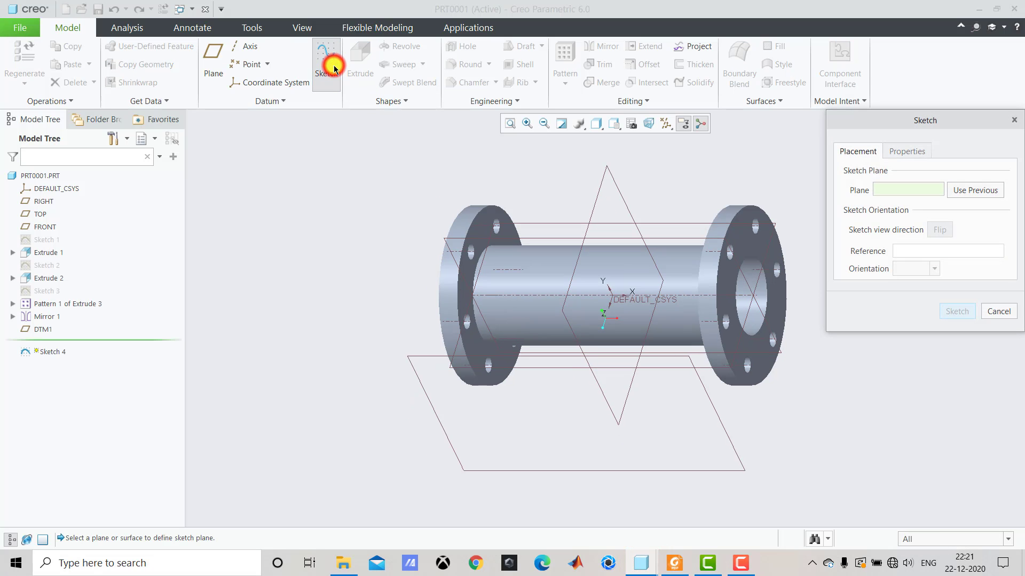
pyautogui.click(435, 416)
pyautogui.click(955, 311)
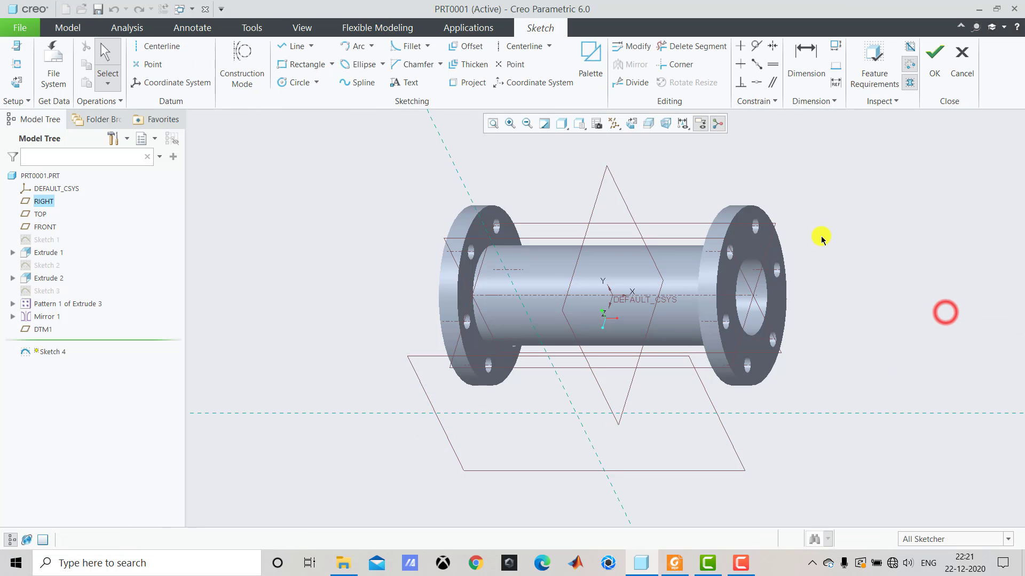
pyautogui.click(629, 126)
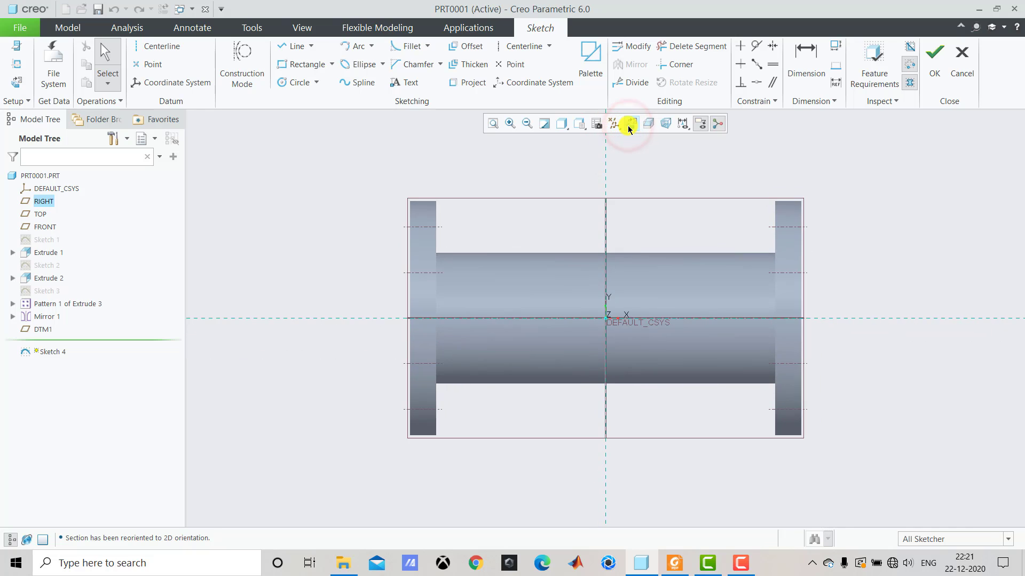
# Step: Draw a Ø100 circle centred on the origin and finish the sketch
pyautogui.click(296, 82)
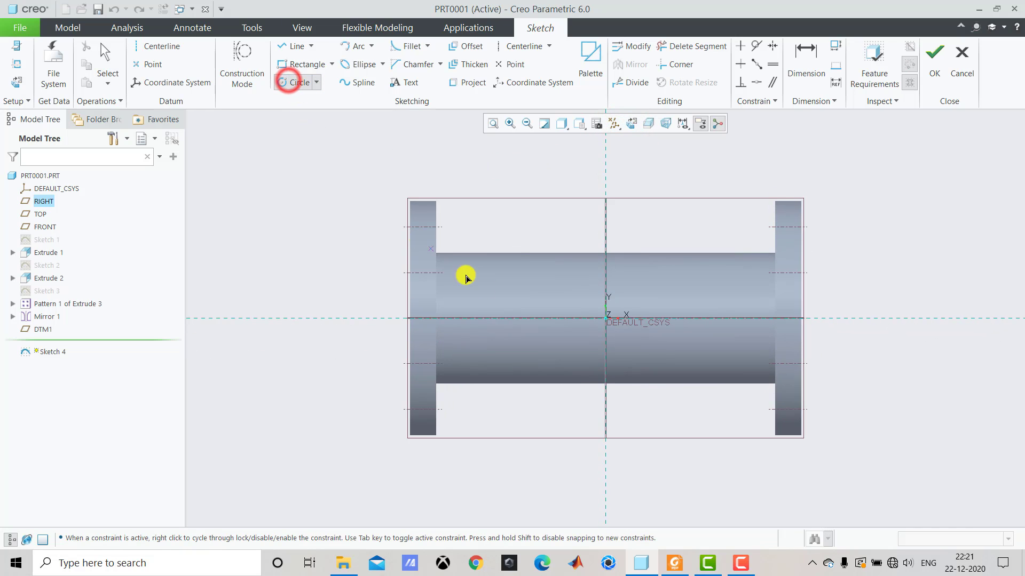
pyautogui.click(606, 319)
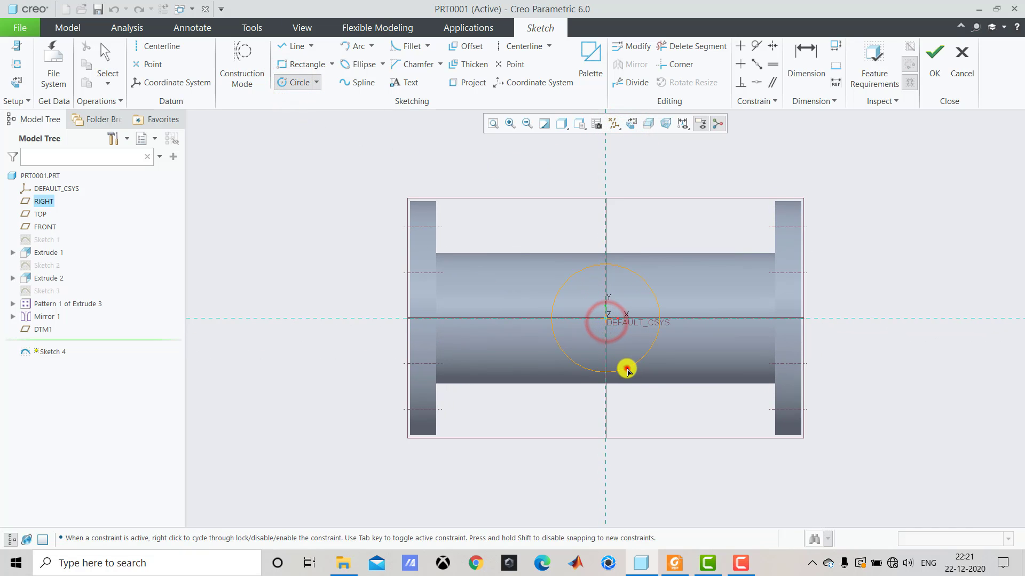
pyautogui.click(627, 367)
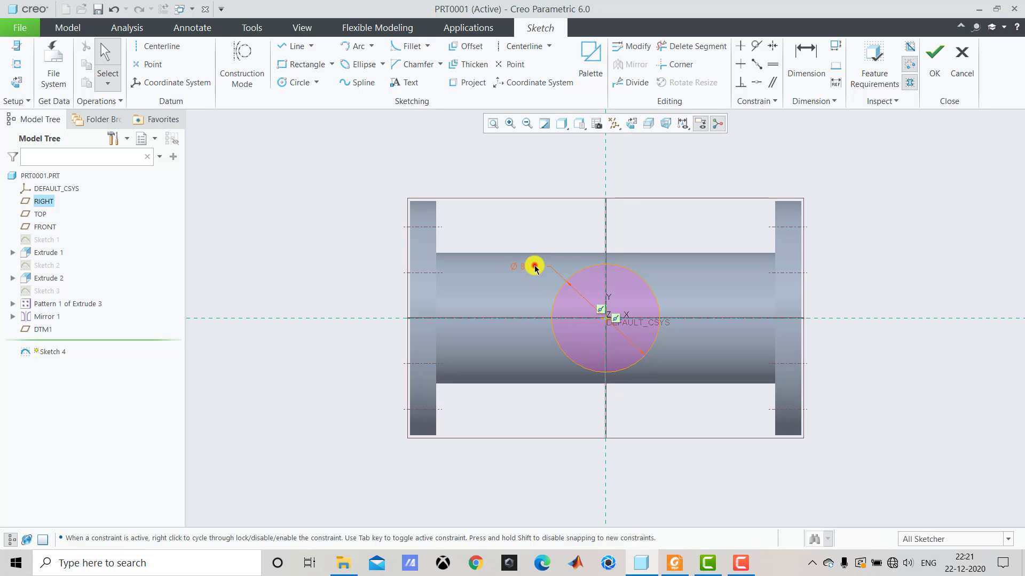
pyautogui.doubleClick(534, 267)
pyautogui.write('100')
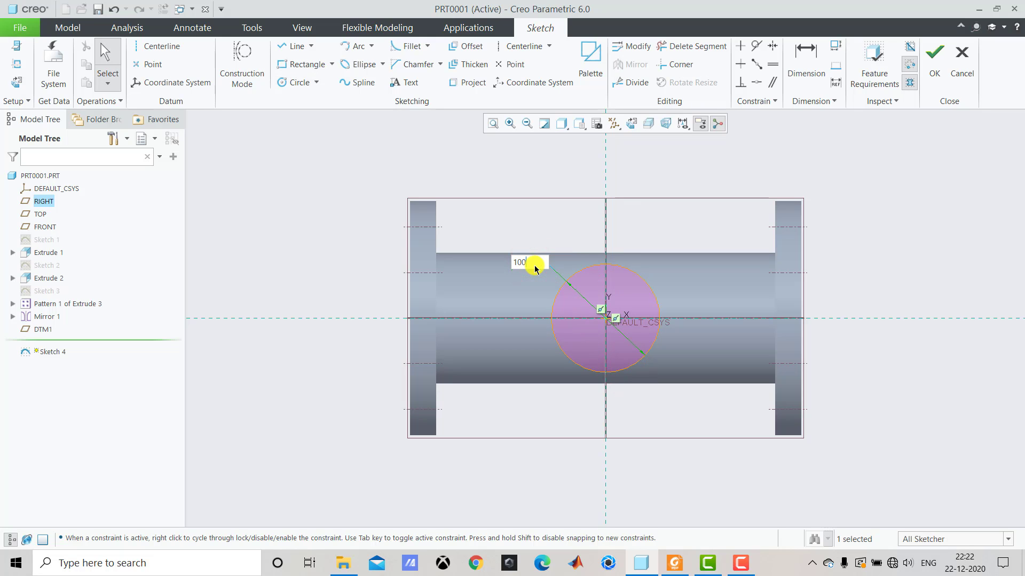
pyautogui.press('Return')
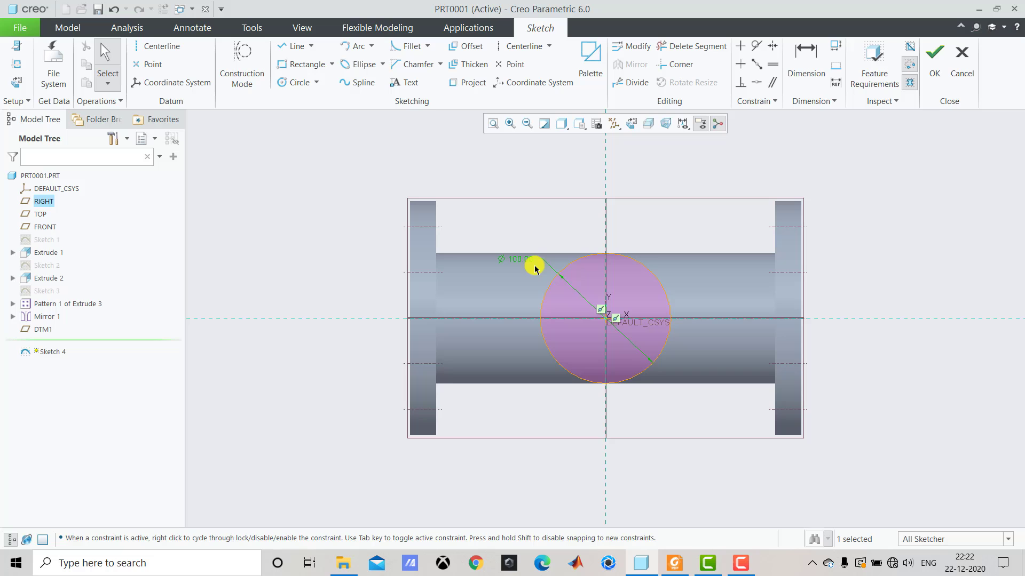
pyautogui.click(532, 230)
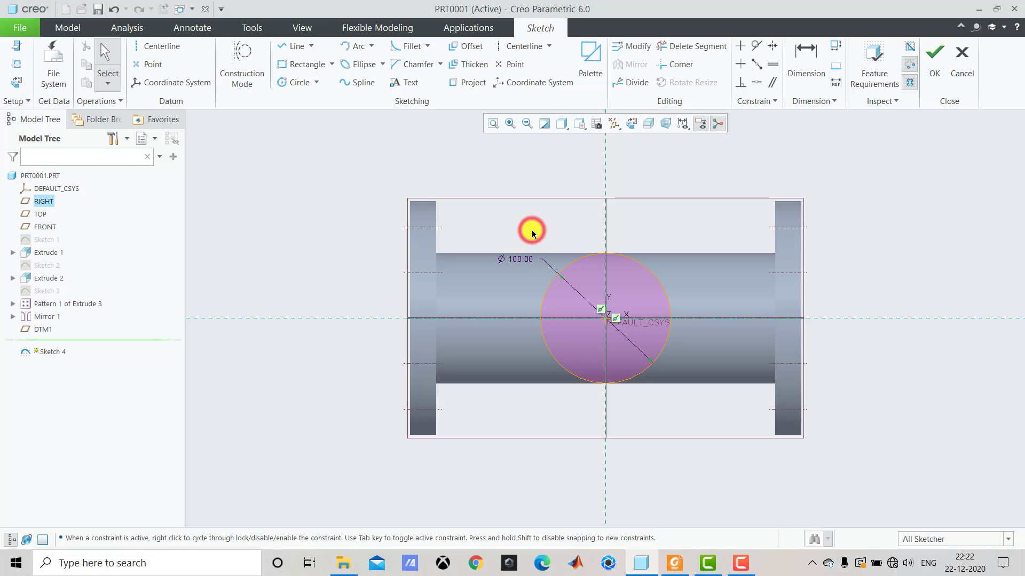
pyautogui.click(933, 61)
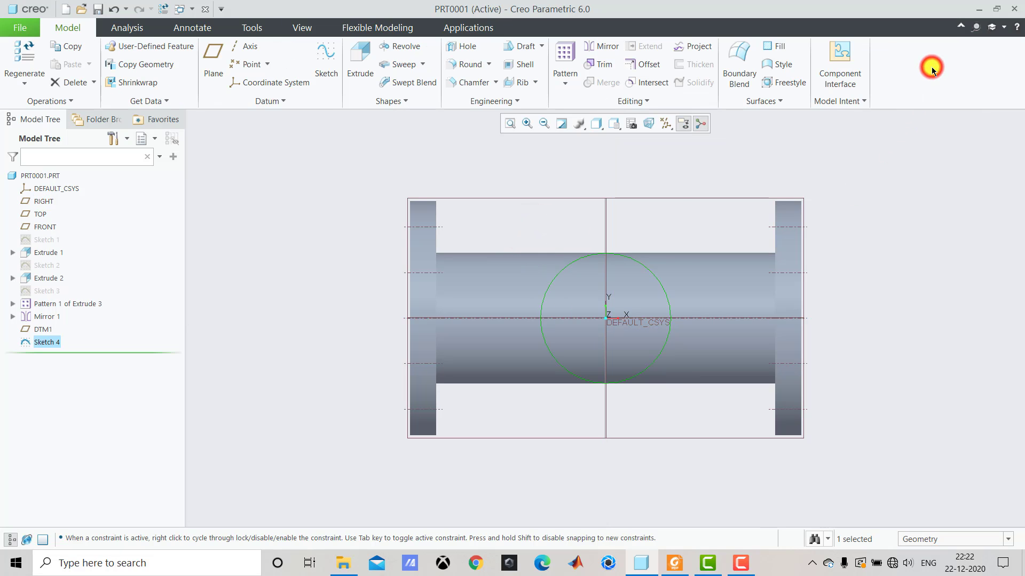
# Step: Extrude the Ø100 circle, flipped toward the main pipe, to depth To Next, then return to default view
pyautogui.click(357, 79)
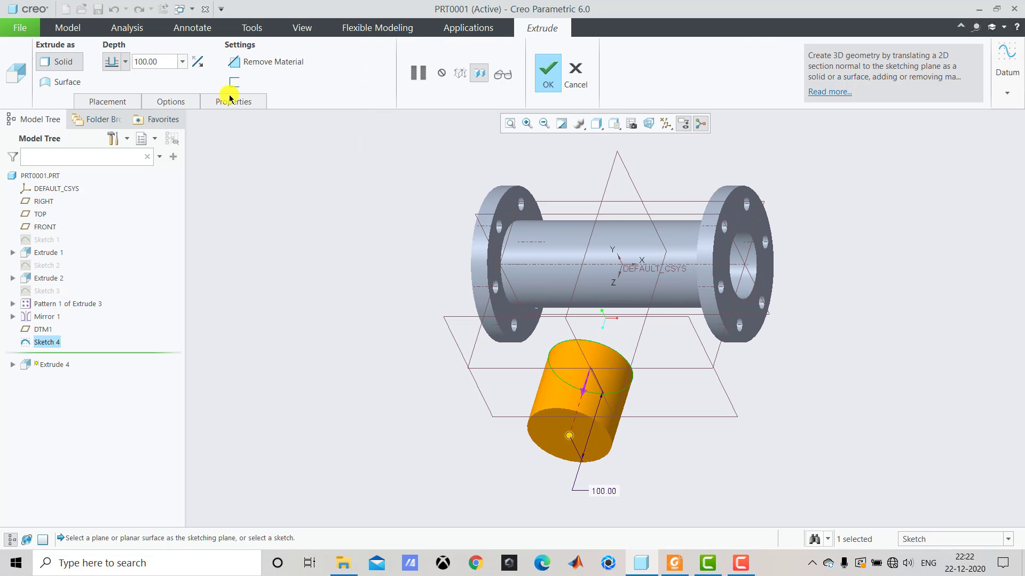
pyautogui.click(197, 63)
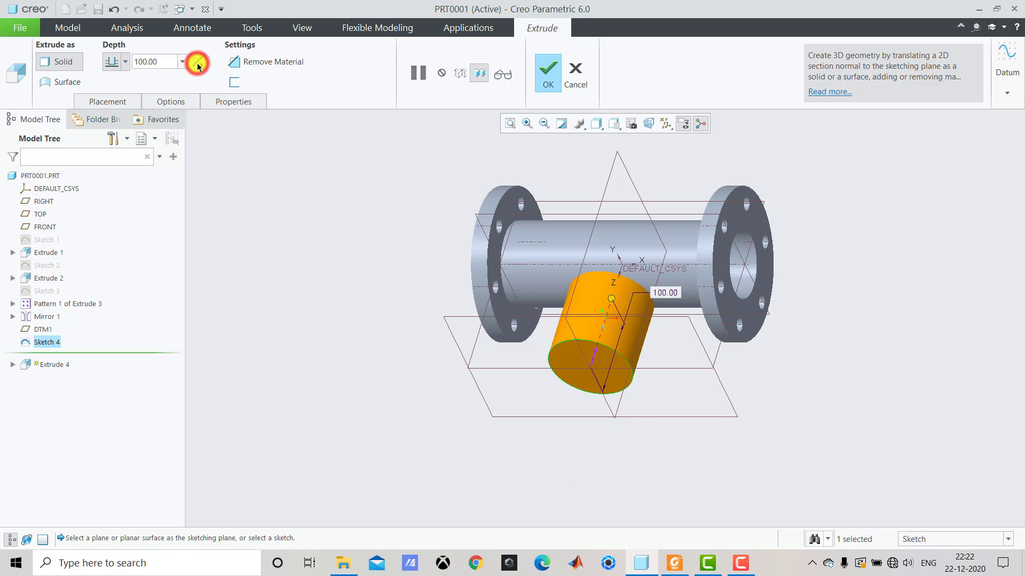
pyautogui.click(124, 62)
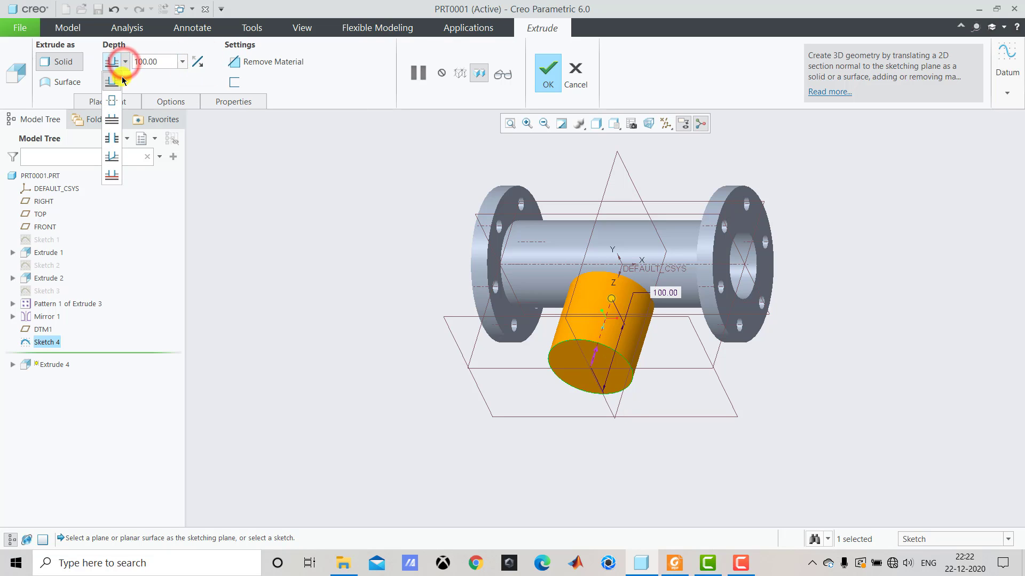
pyautogui.click(115, 120)
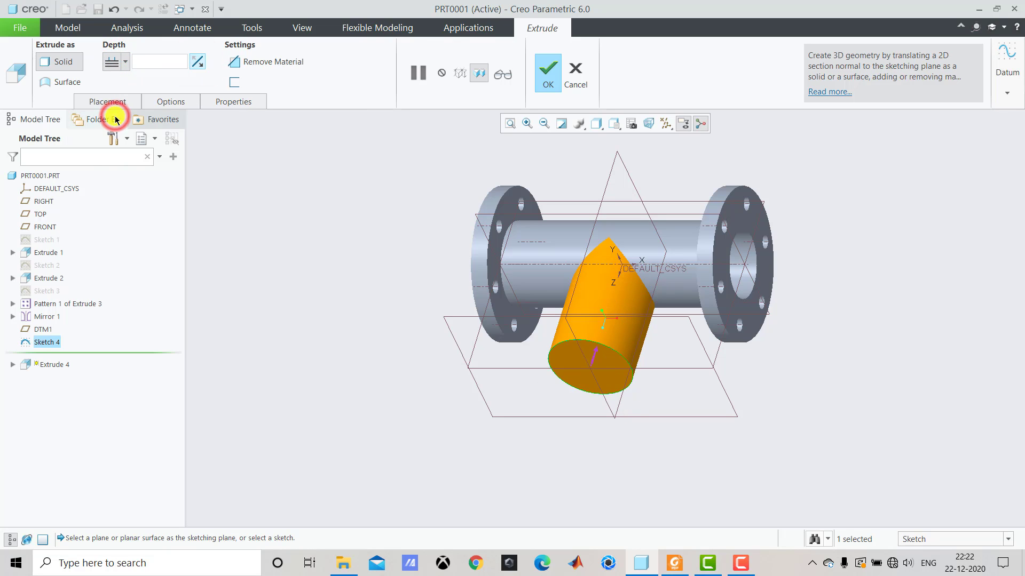
pyautogui.scroll(-3, 594, 287)
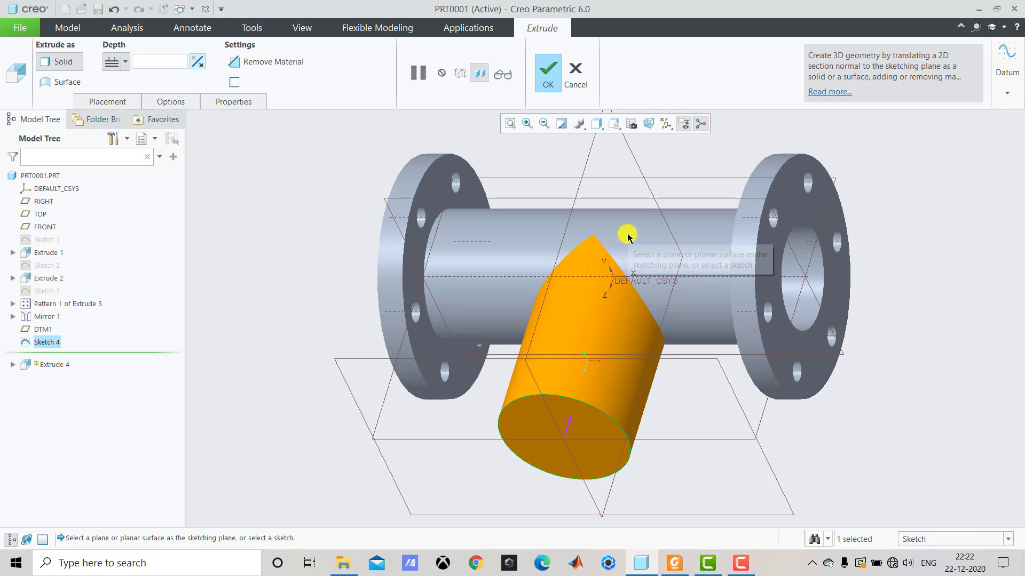
pyautogui.click(548, 73)
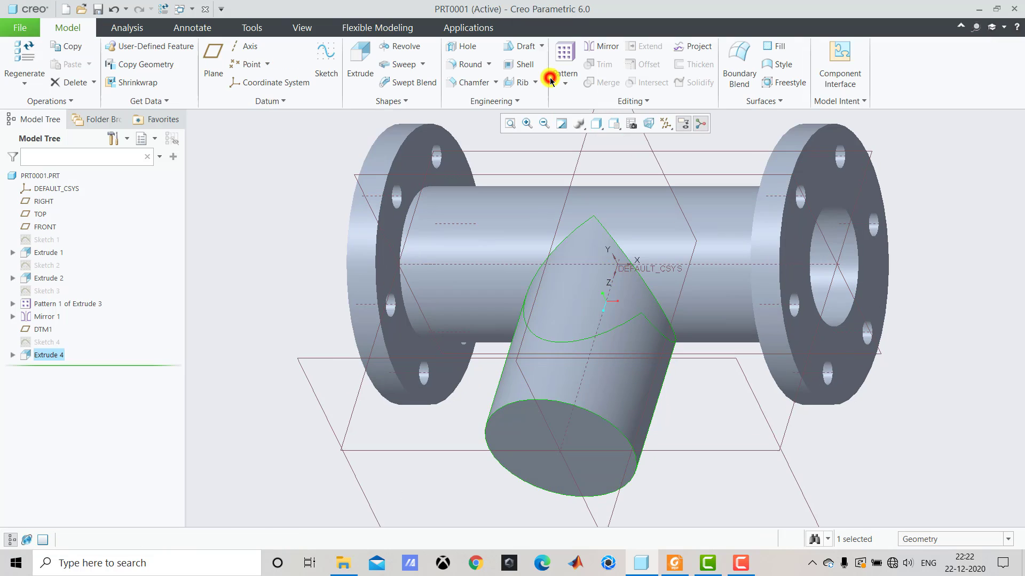
pyautogui.click(480, 135)
pyautogui.hotkey('ctrl', 'd')
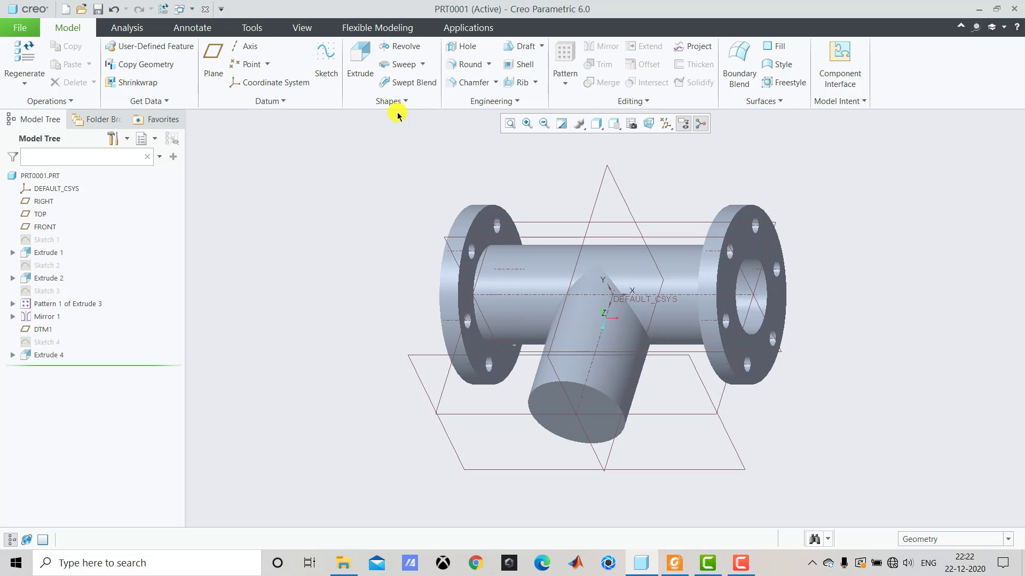
# Step: Start a new sketch on the branch end face, viewed face-on, after checking the reference drawing
pyautogui.click(330, 67)
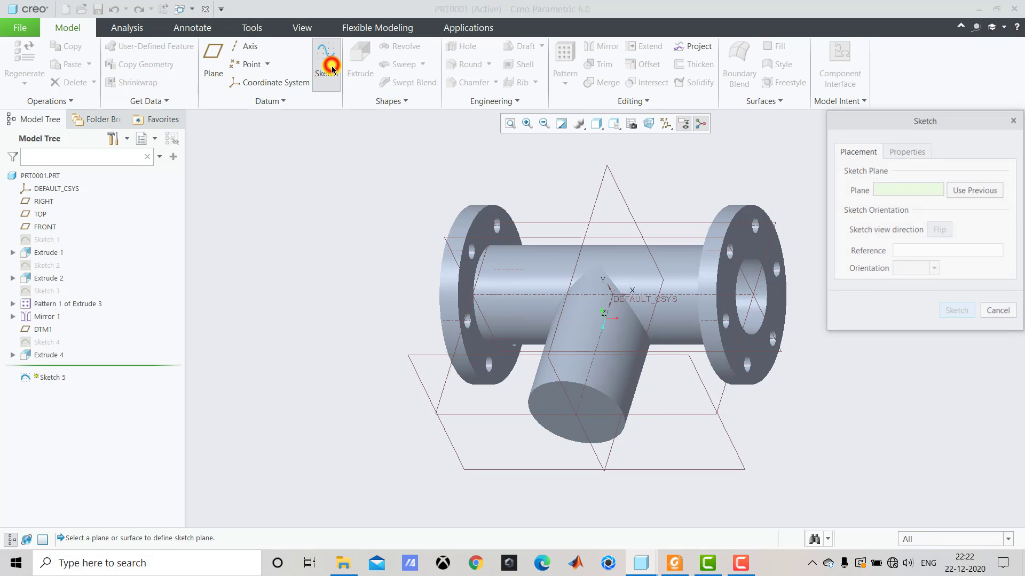
pyautogui.click(549, 401)
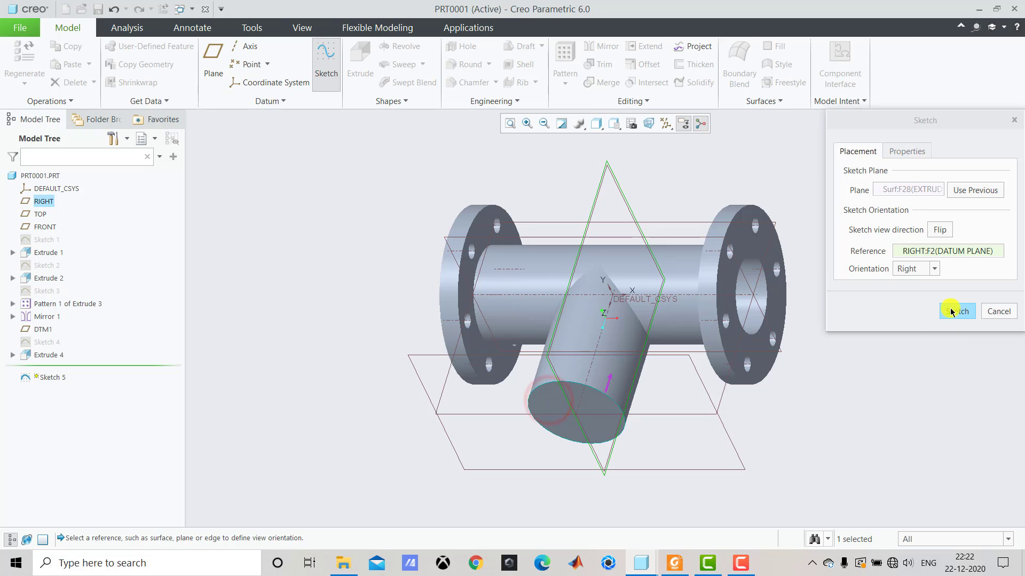
pyautogui.click(954, 311)
pyautogui.click(631, 124)
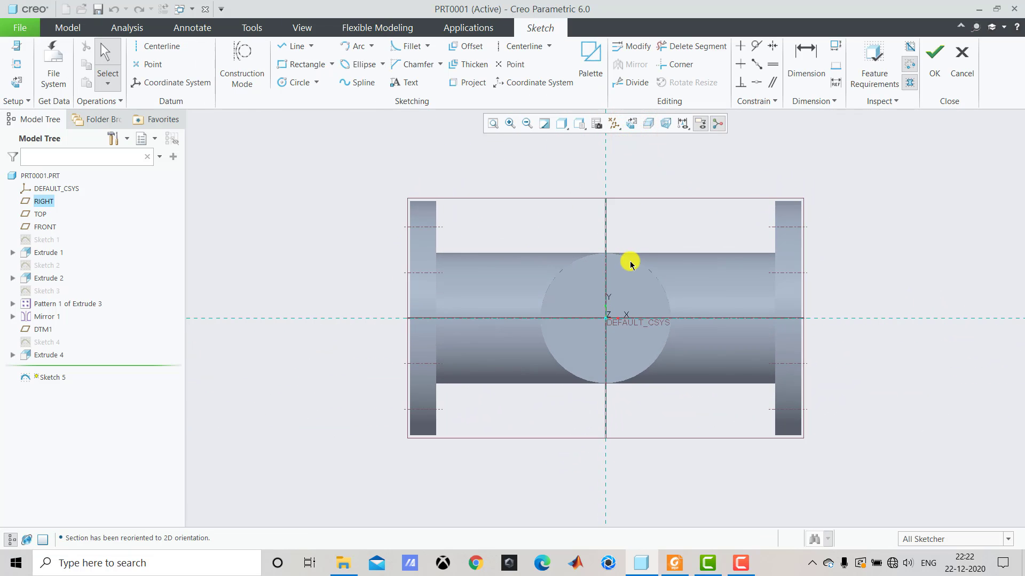
pyautogui.click(674, 563)
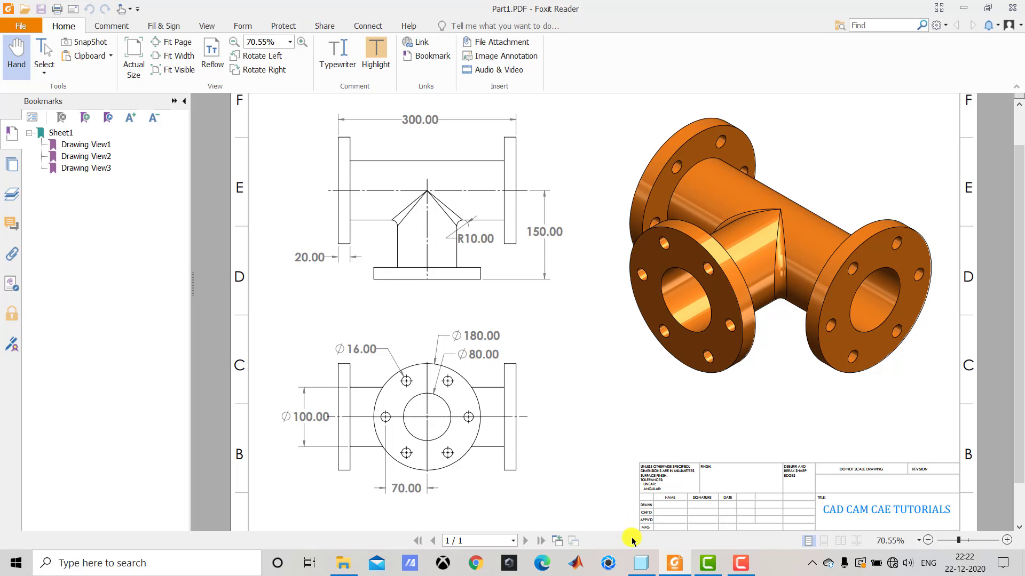
pyautogui.click(643, 565)
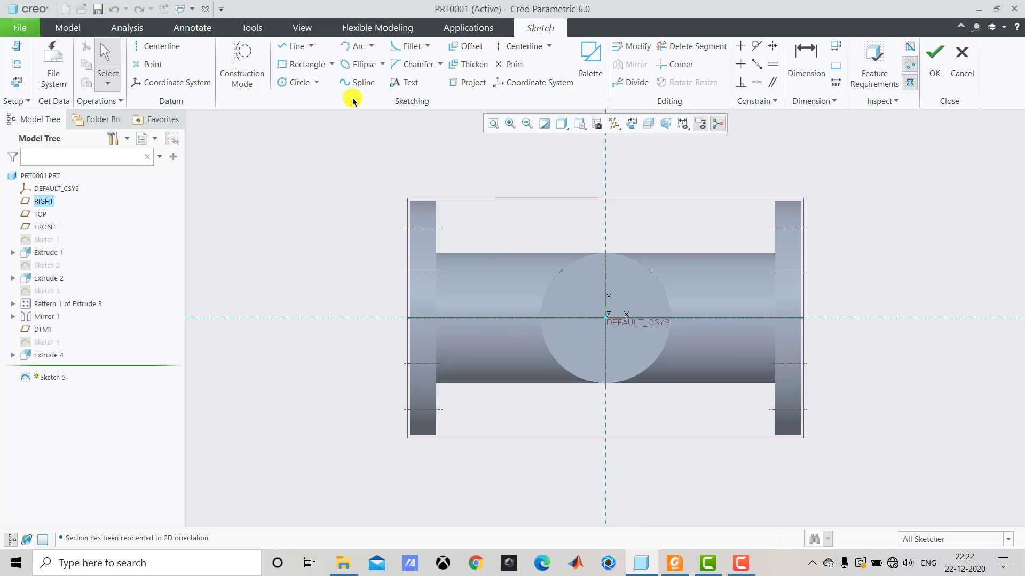
# Step: Draw a circle at the origin with diameter 80 and finish the sketch
pyautogui.click(291, 84)
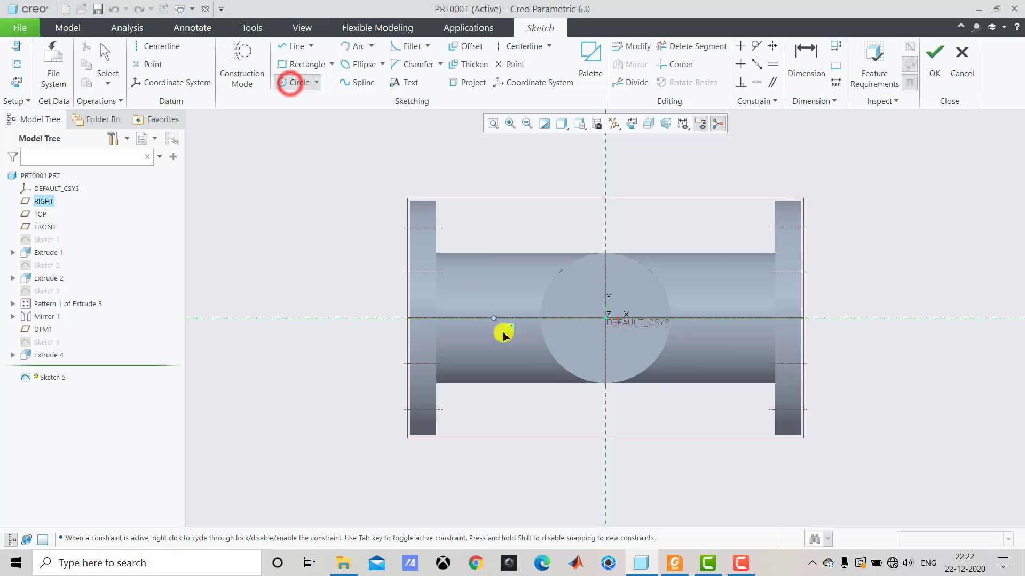
pyautogui.click(605, 319)
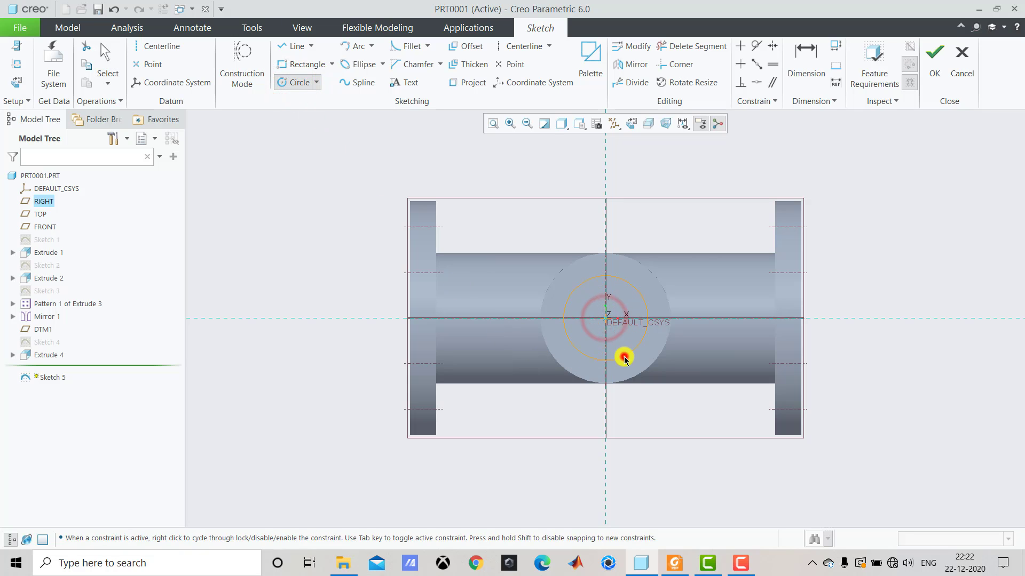
pyautogui.click(622, 357)
pyautogui.middleClick(602, 328)
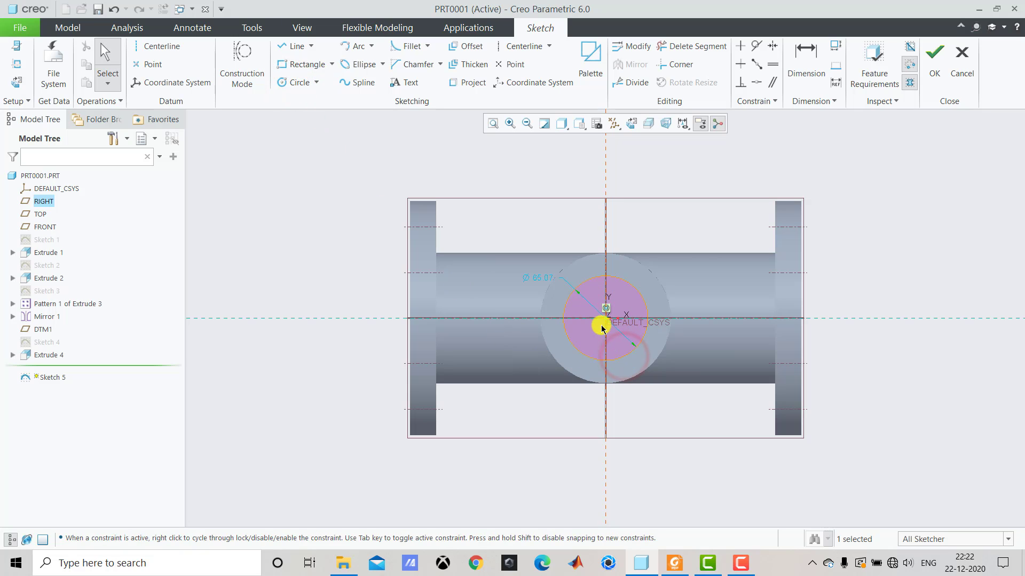
pyautogui.doubleClick(541, 277)
pyautogui.write('80.00')
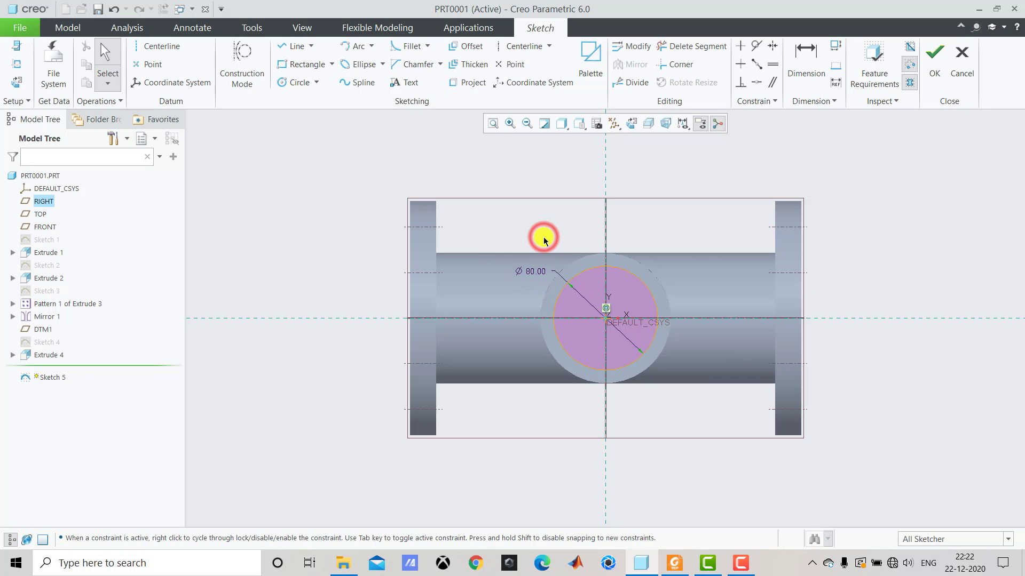
pyautogui.click(933, 73)
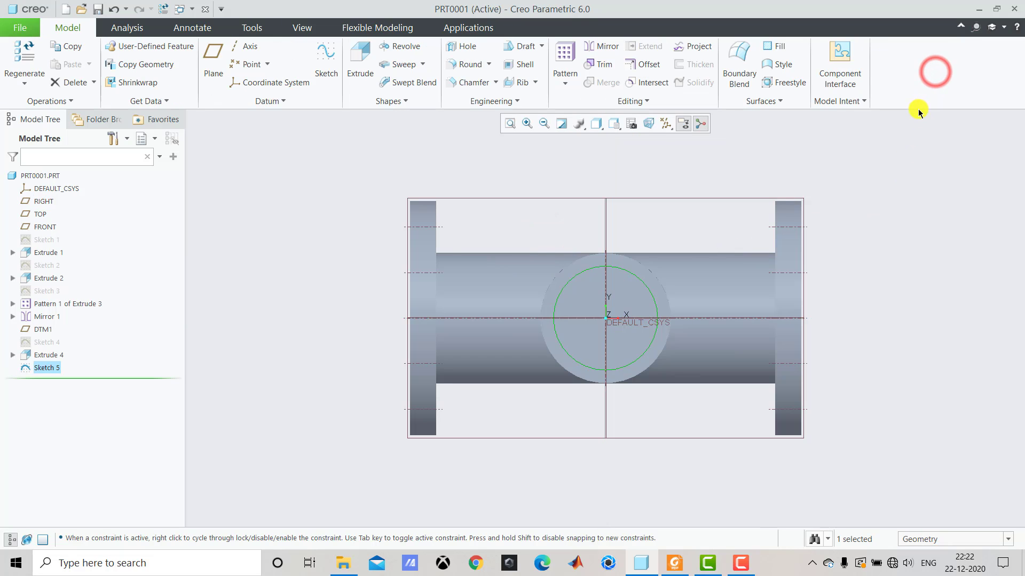
# Step: Start a flipped remove-material extrude of the Ø80 circle with depth To Selected
pyautogui.click(363, 65)
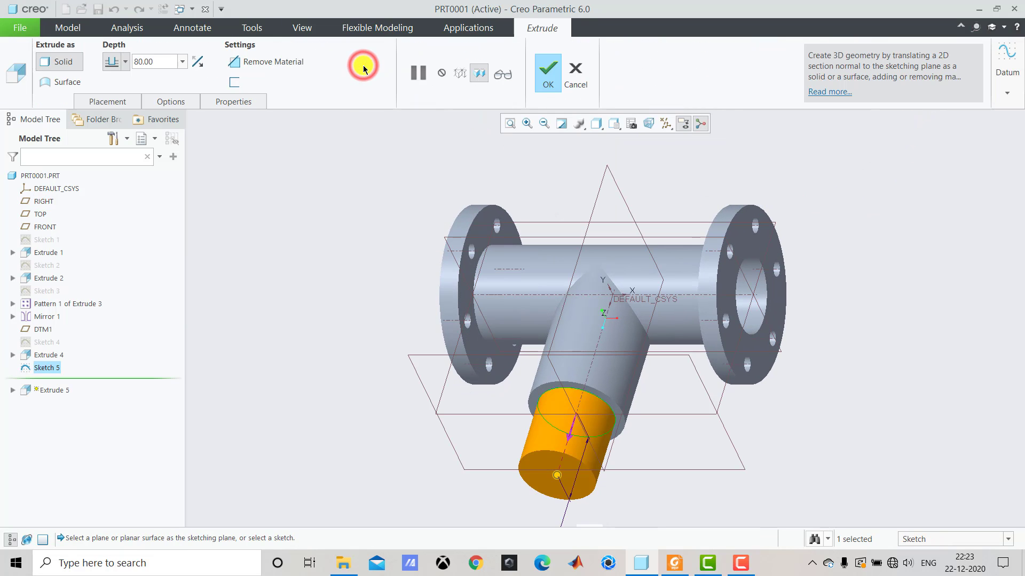
pyautogui.click(199, 62)
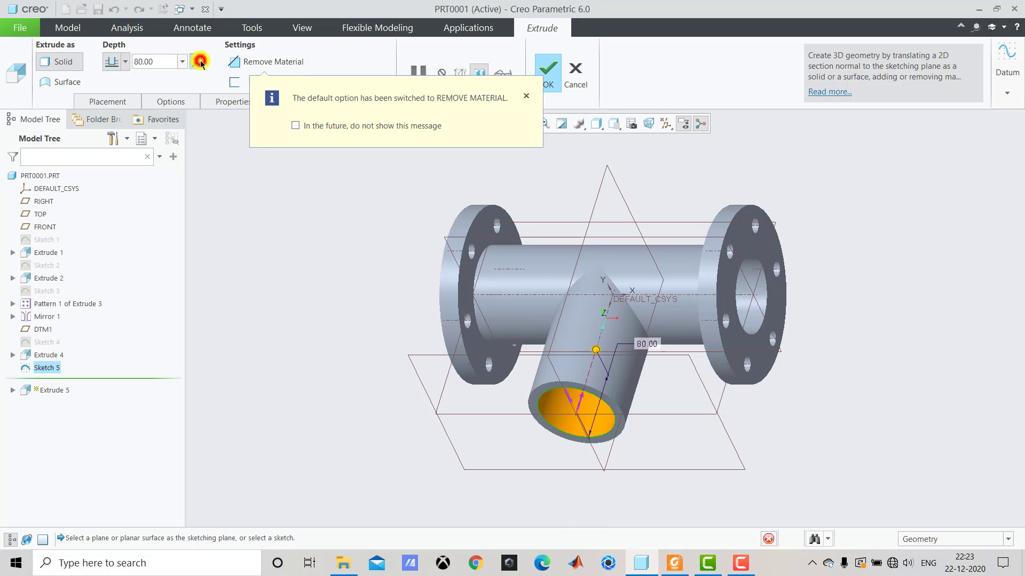
pyautogui.click(126, 62)
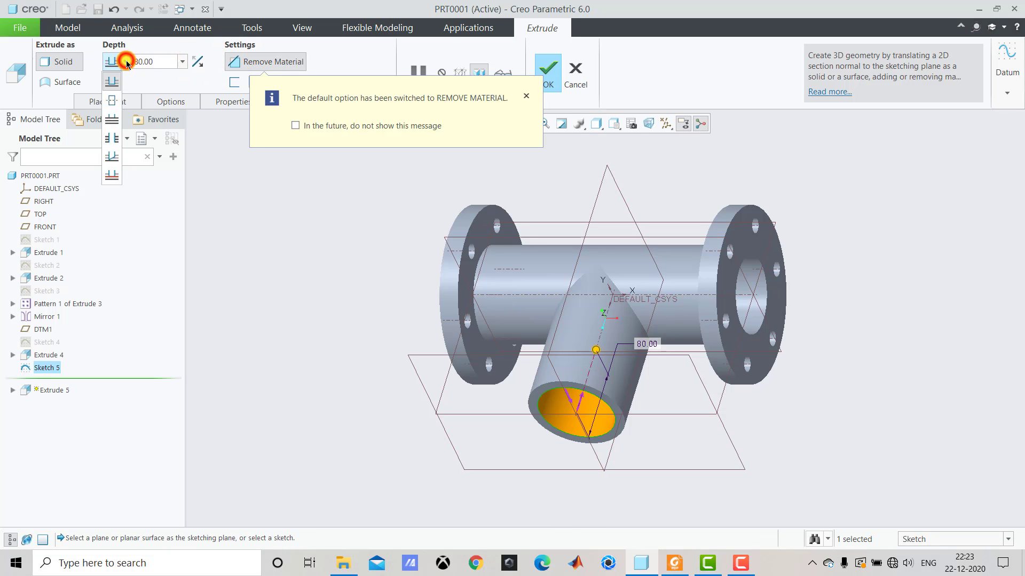
pyautogui.click(113, 158)
# Step: Limit the cut at the main pipe's inner surface and complete the bore
pyautogui.moveTo(892, 373); pyautogui.dragTo(826, 379, button='middle')
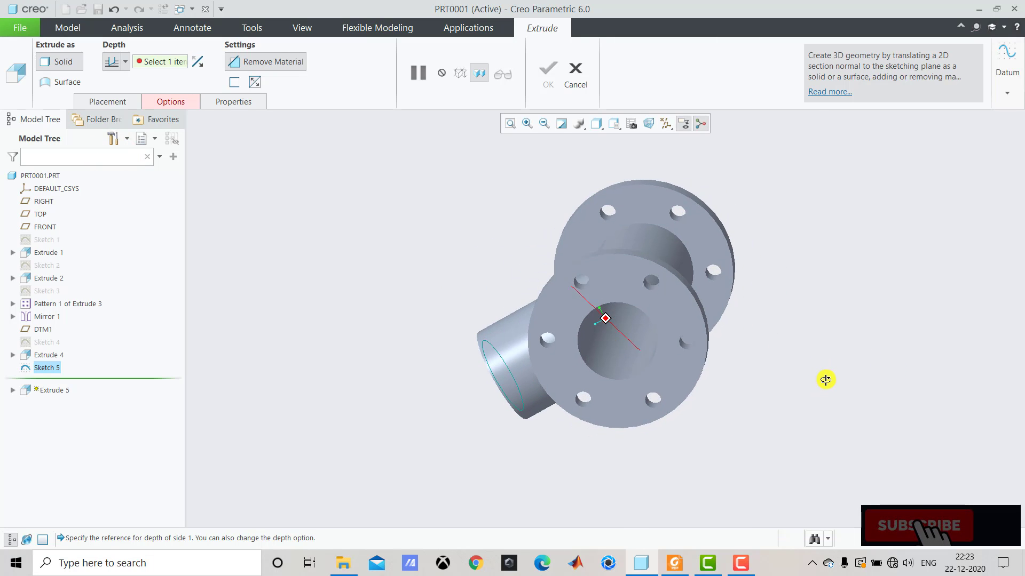
pyautogui.click(603, 356)
pyautogui.scroll(-4, 630, 338)
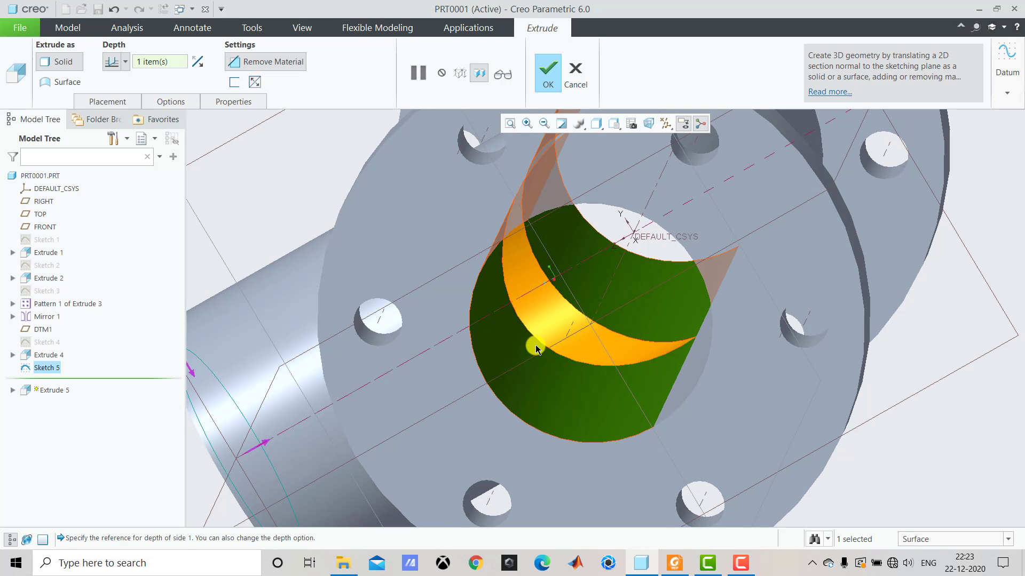
pyautogui.scroll(4, 536, 350)
pyautogui.moveTo(613, 256)
pyautogui.mouseDown(button='middle')
pyautogui.moveTo(549, 288)
pyautogui.moveTo(627, 270)
pyautogui.mouseUp(button='middle')
pyautogui.scroll(2, 627, 269)
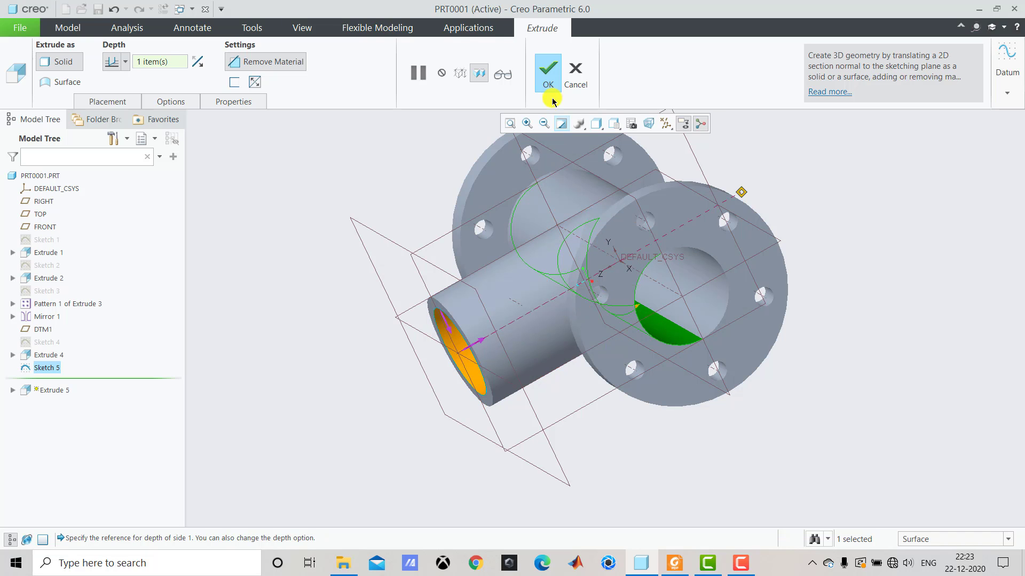
pyautogui.click(548, 79)
pyautogui.click(419, 189)
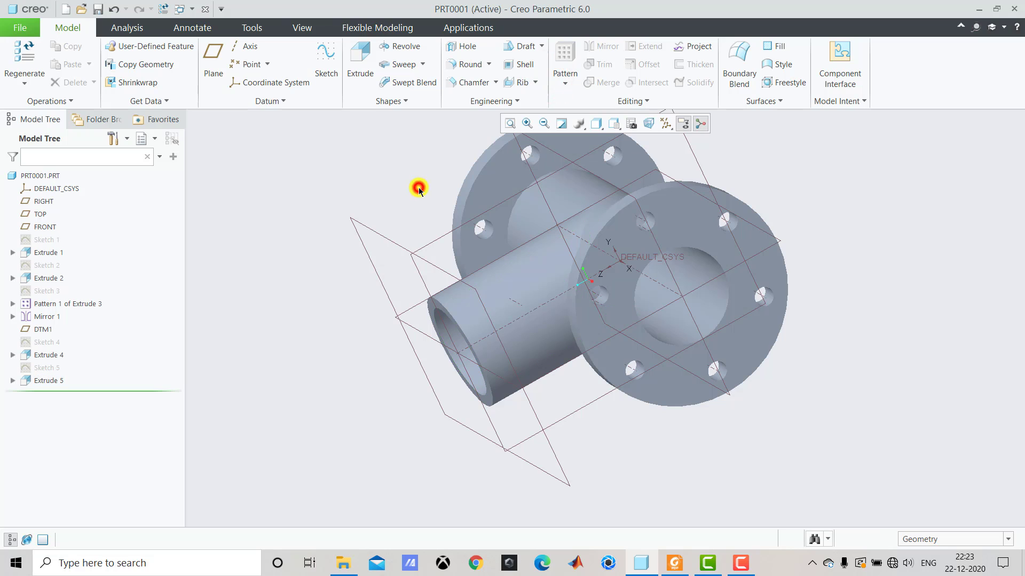
pyautogui.hotkey('ctrl', 'd')
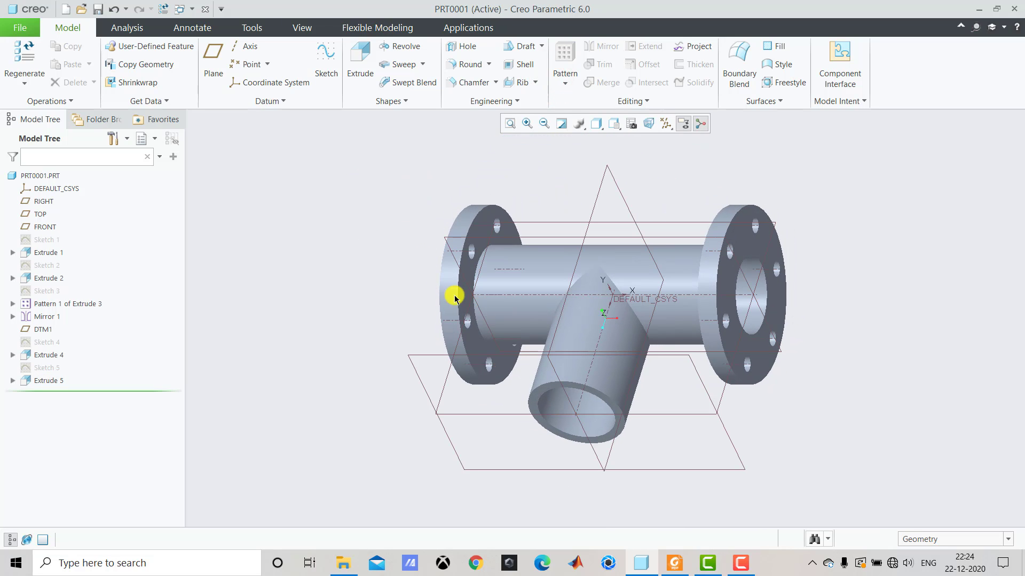
pyautogui.click(674, 563)
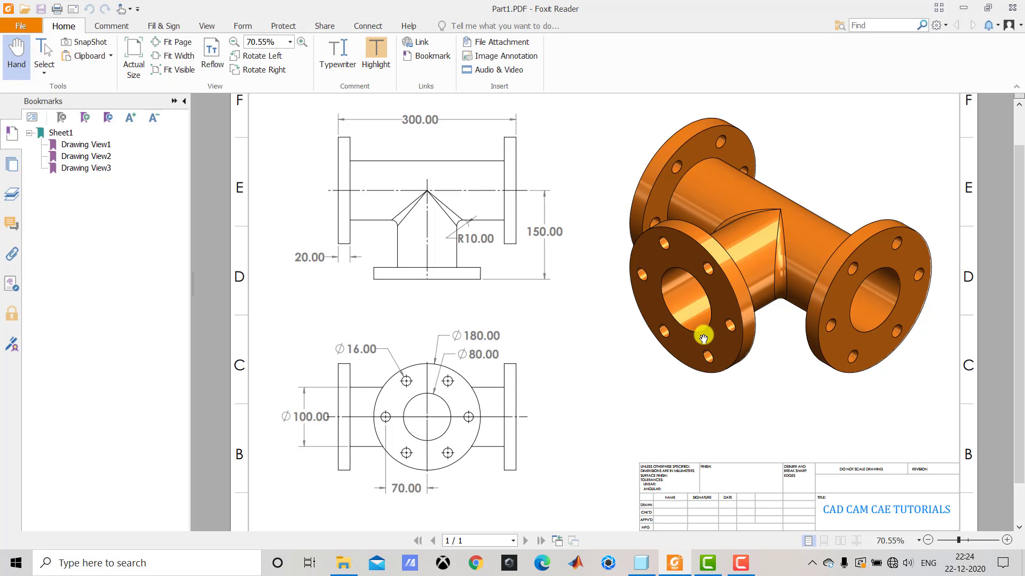
pyautogui.click(642, 563)
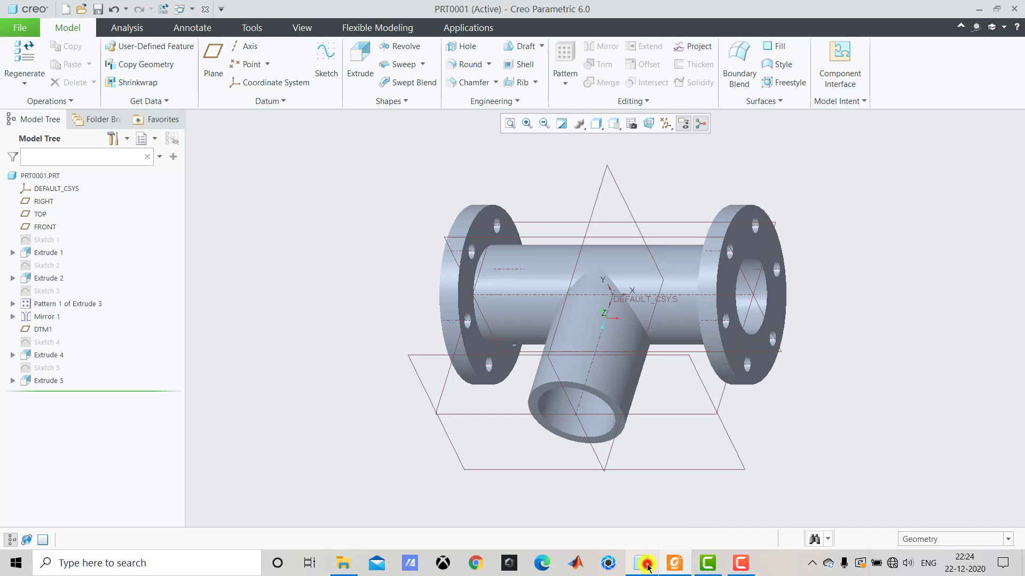
pyautogui.click(320, 73)
# Step: Sketch two concentric circles at the origin on the branch end face
pyautogui.click(533, 402)
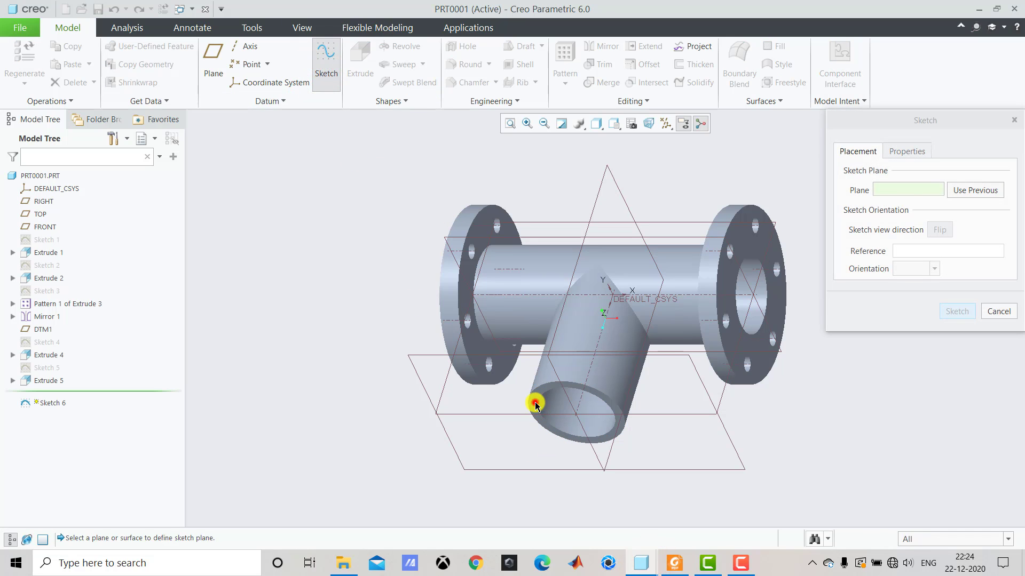
pyautogui.click(957, 311)
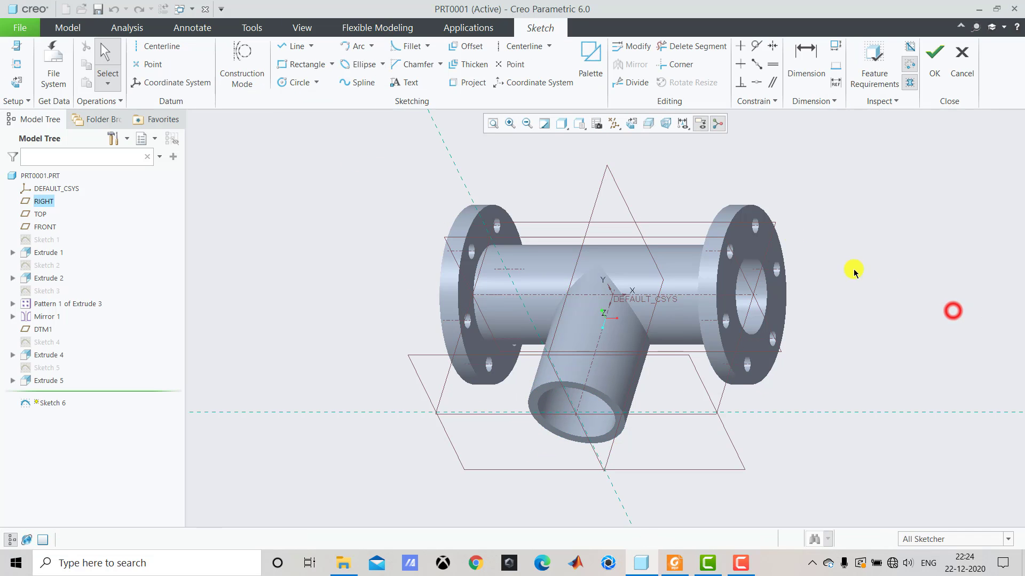
pyautogui.click(631, 124)
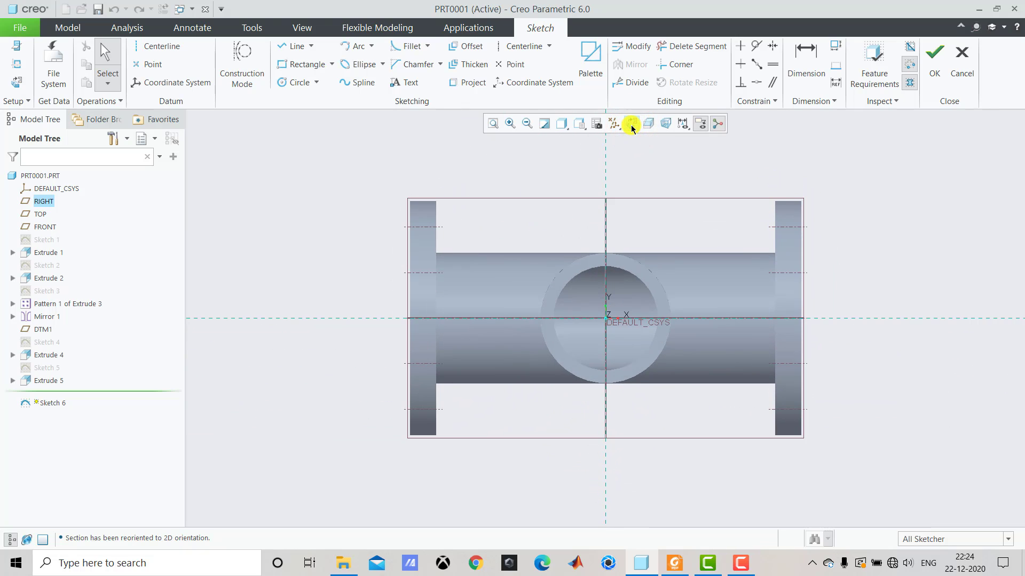
pyautogui.click(294, 85)
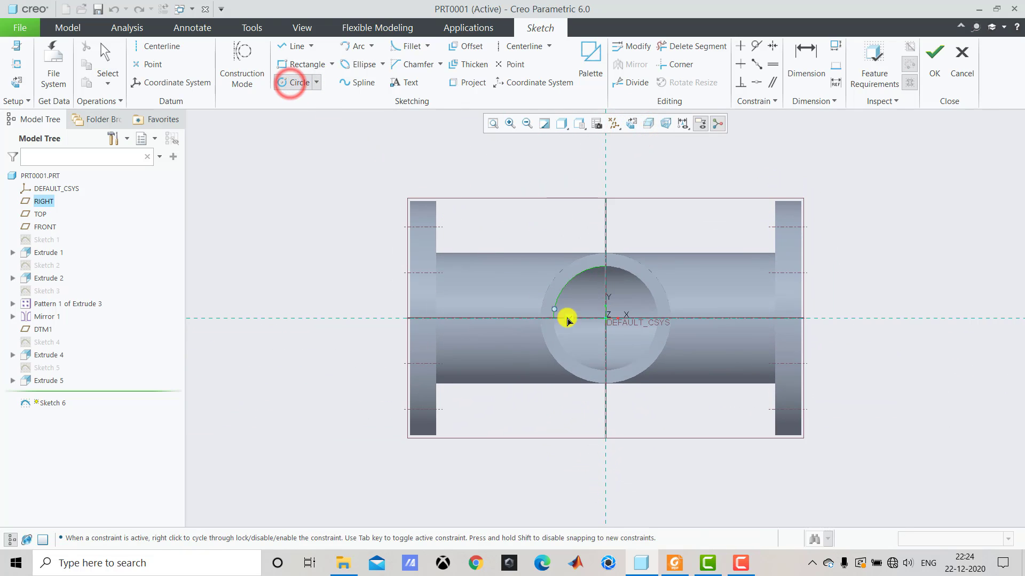
pyautogui.click(619, 348)
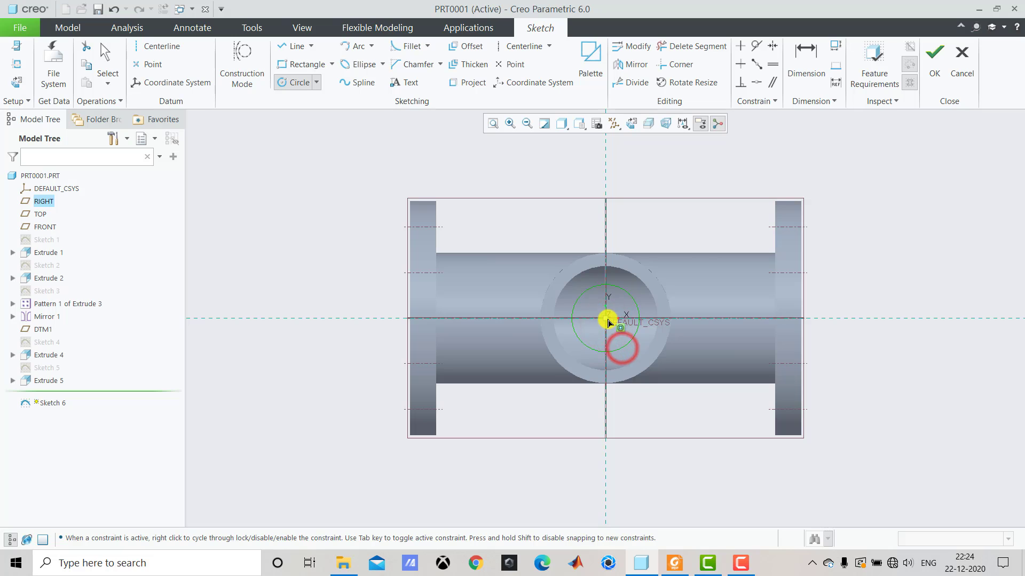
pyautogui.click(605, 319)
pyautogui.click(636, 405)
pyautogui.middleClick(636, 404)
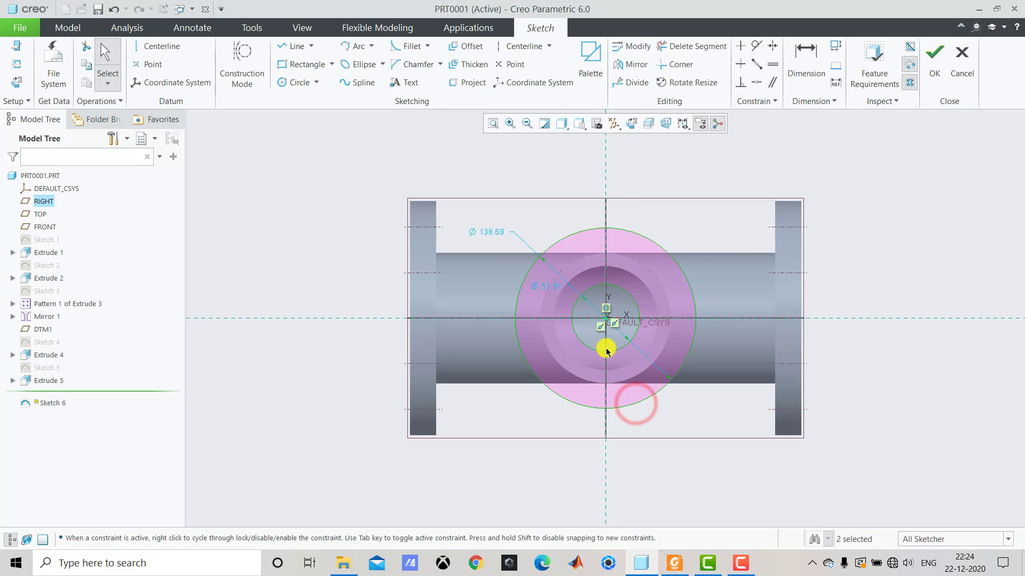
# Step: Set the outer diameter to 180 and the inner to 100, then finish the sketch
pyautogui.doubleClick(493, 234)
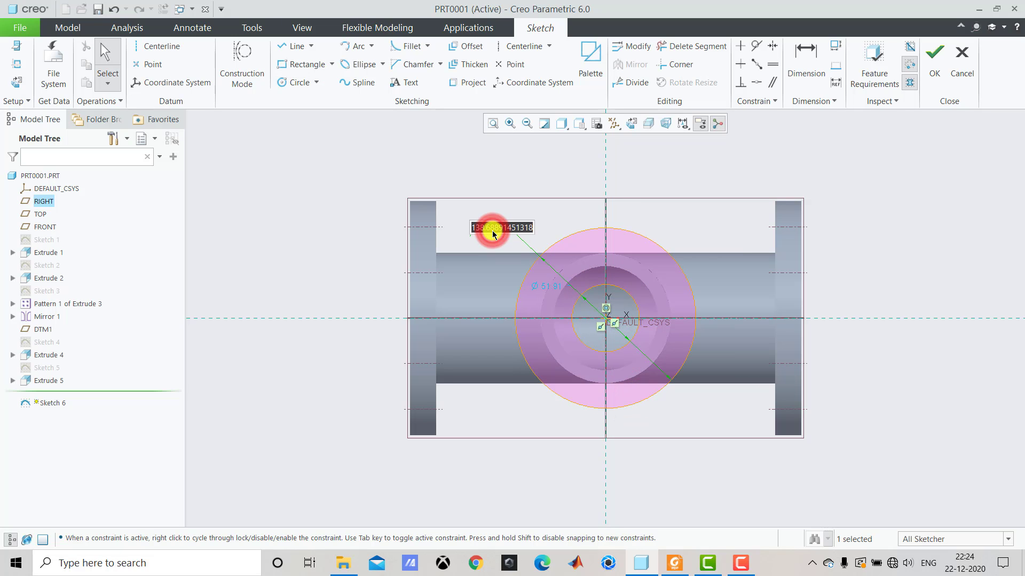
pyautogui.write('180')
pyautogui.press('Return')
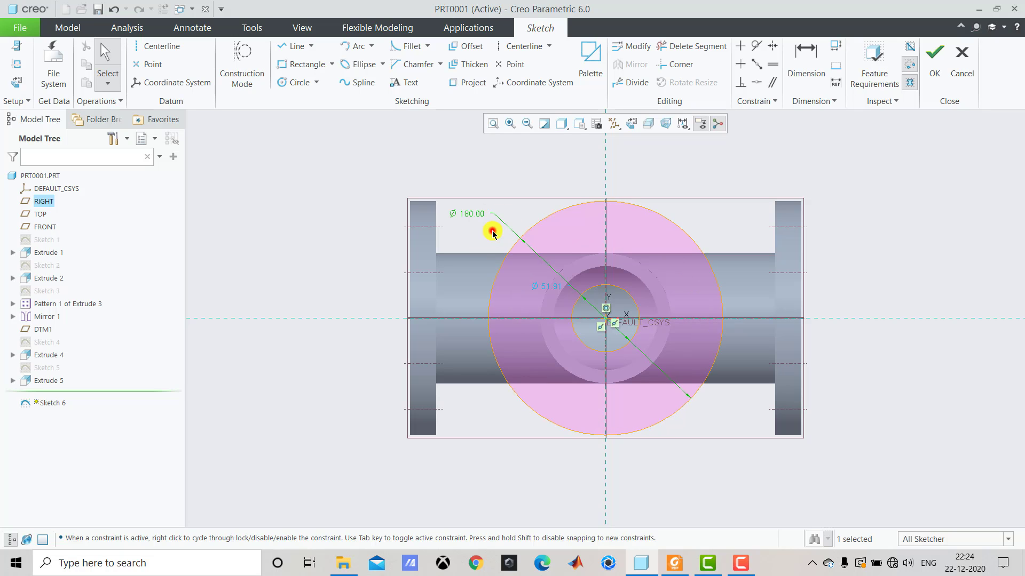
pyautogui.doubleClick(549, 287)
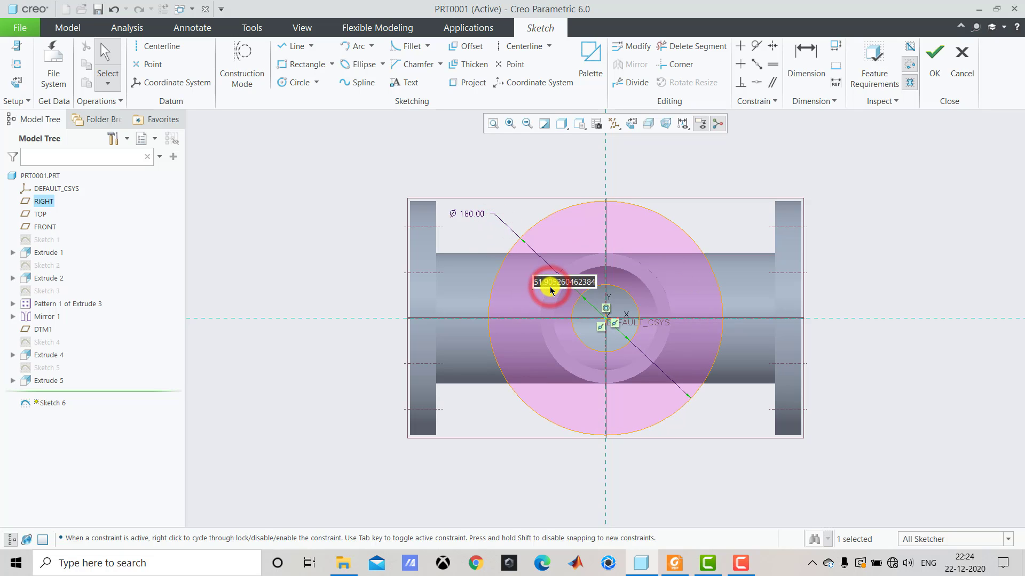
pyautogui.write('100')
pyautogui.press('Return')
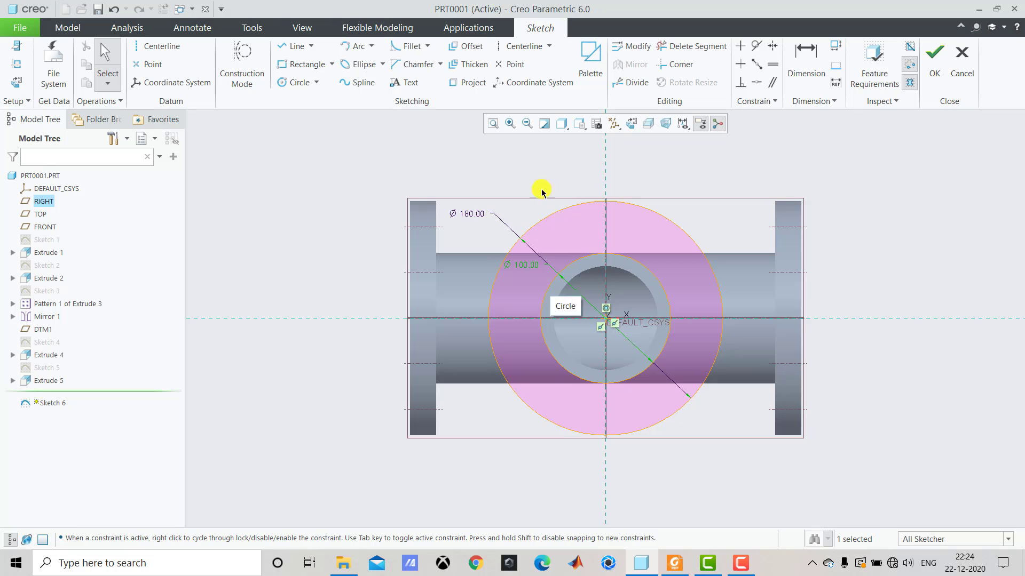
pyautogui.click(538, 167)
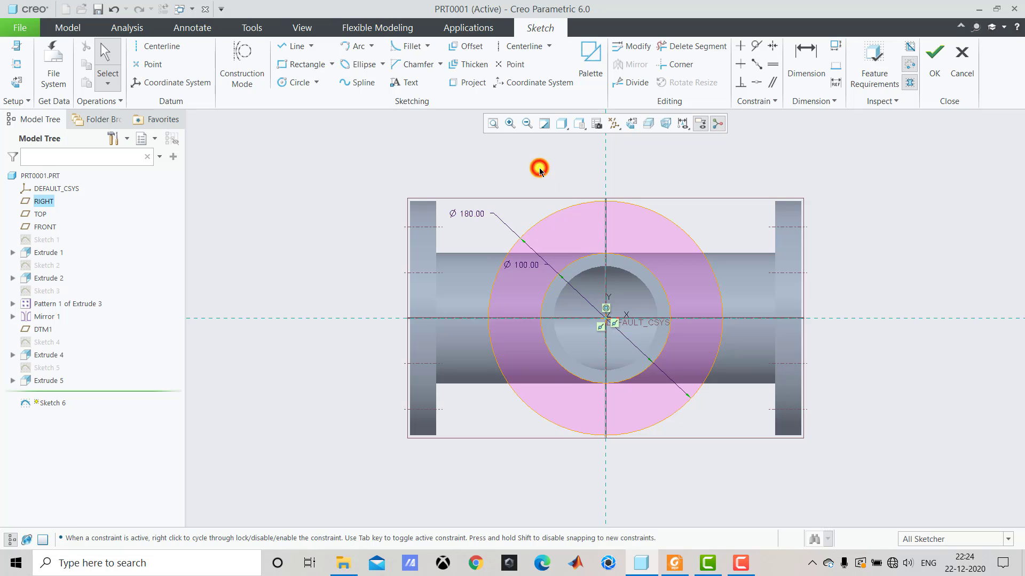
pyautogui.click(938, 75)
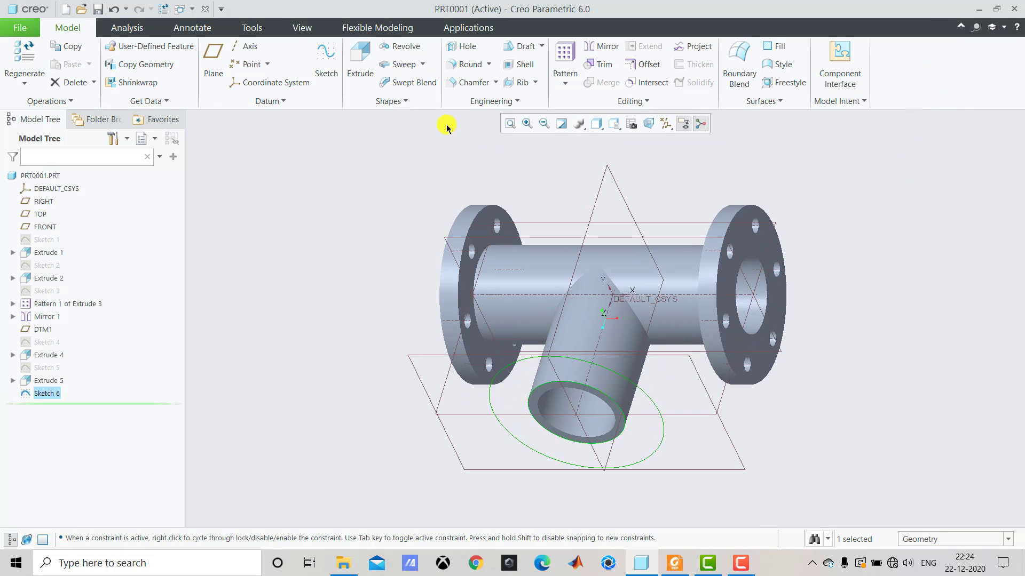
# Step: Extrude the ring sketch 20 deep, flipped toward the tee, forming the branch flange
pyautogui.click(361, 72)
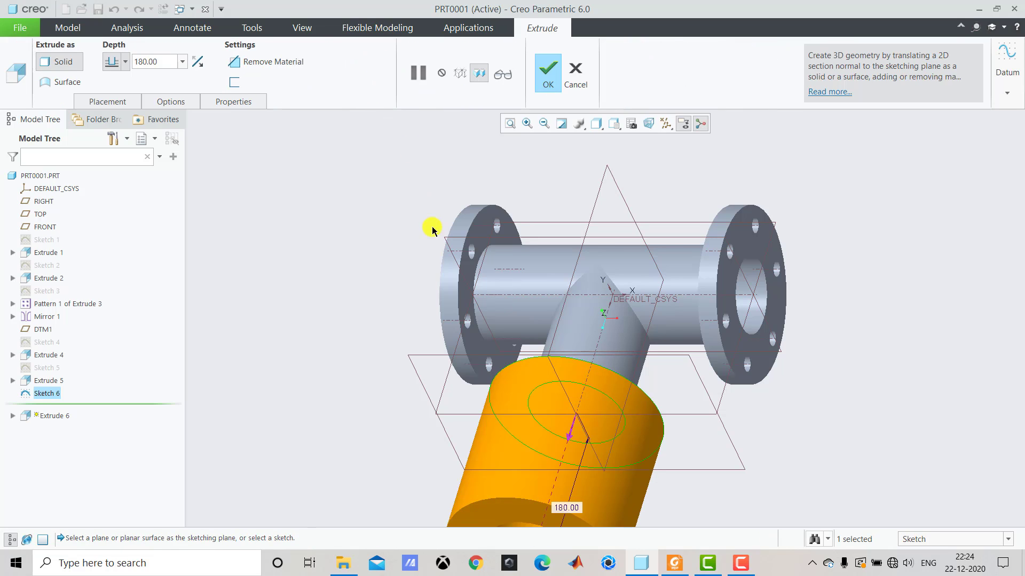
pyautogui.scroll(-2, 408, 245)
pyautogui.click(197, 63)
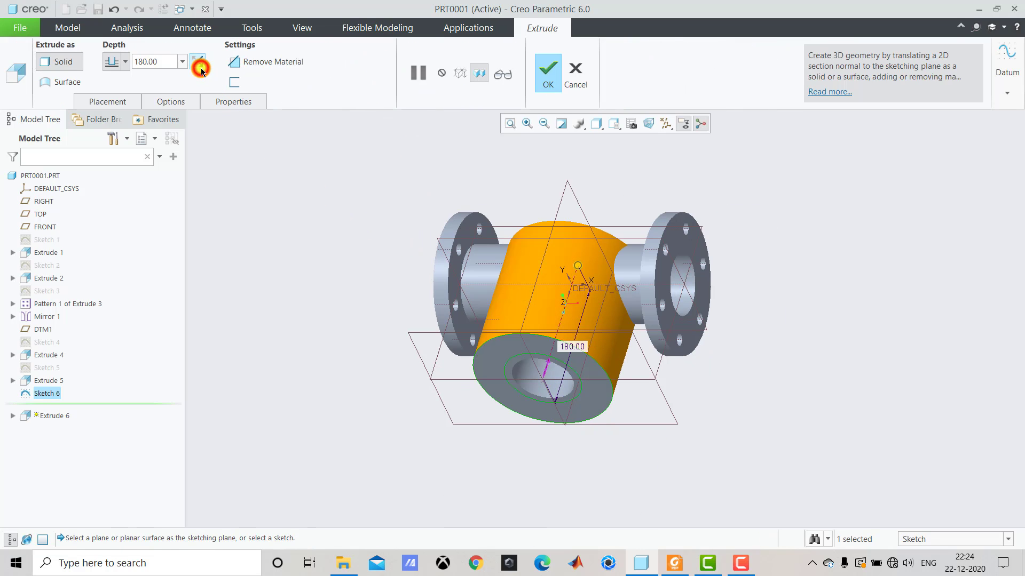
pyautogui.doubleClick(166, 62)
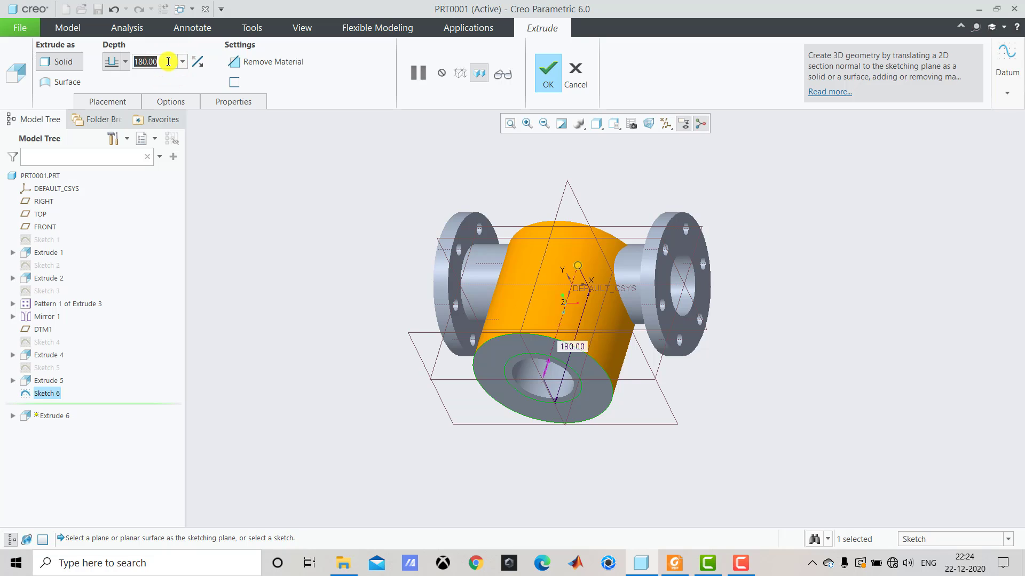
pyautogui.write('20')
pyautogui.press('Return')
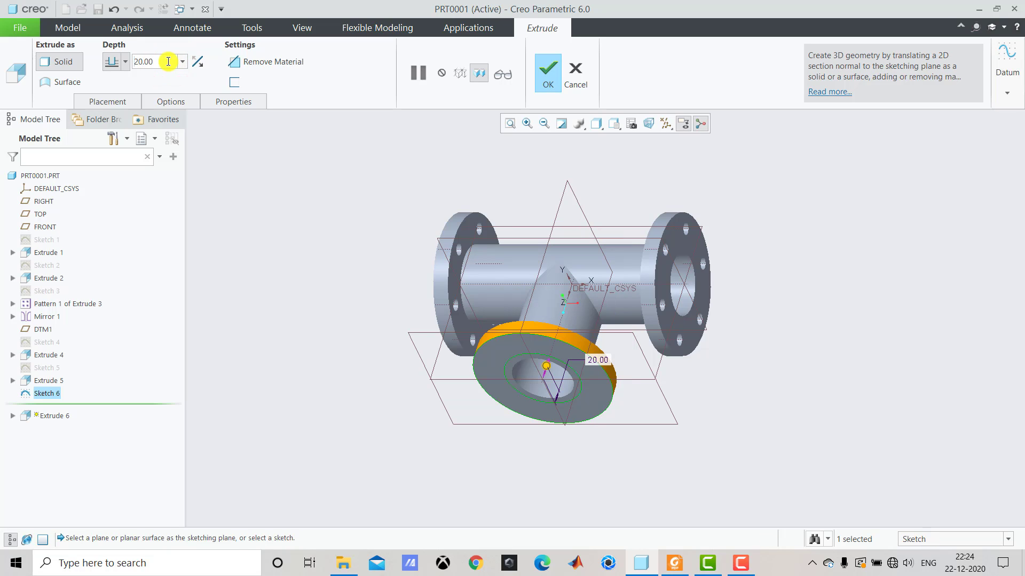
pyautogui.click(547, 78)
pyautogui.click(540, 176)
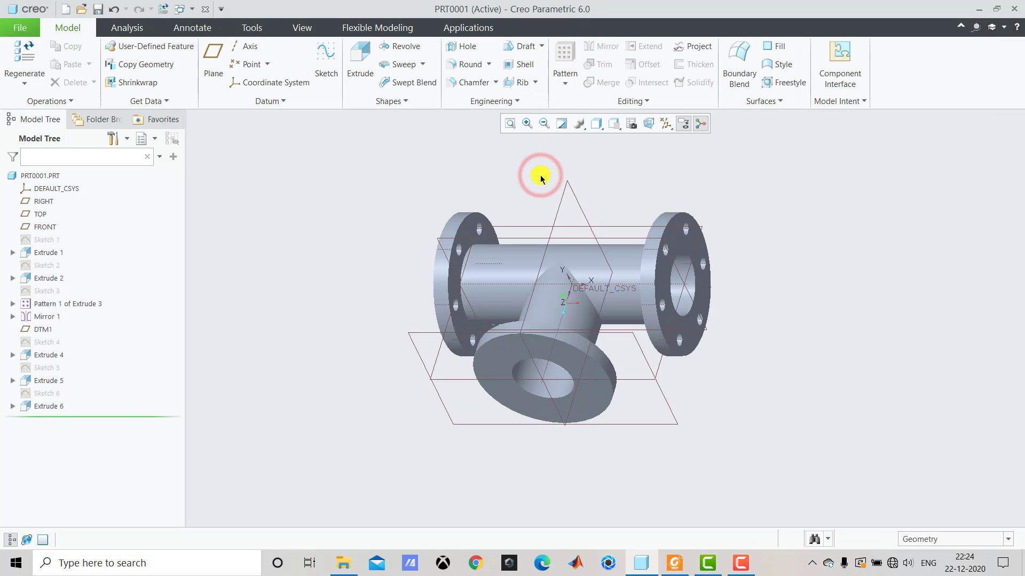
pyautogui.scroll(3, 539, 177)
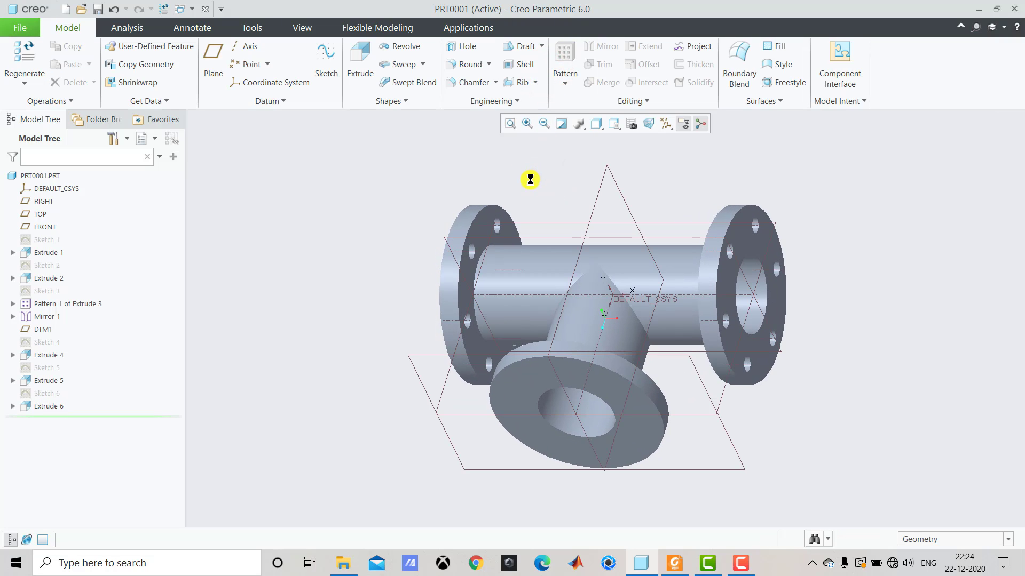
# Step: Start a sketch on the branch flange face and place a hole circle off-centre
pyautogui.click(325, 60)
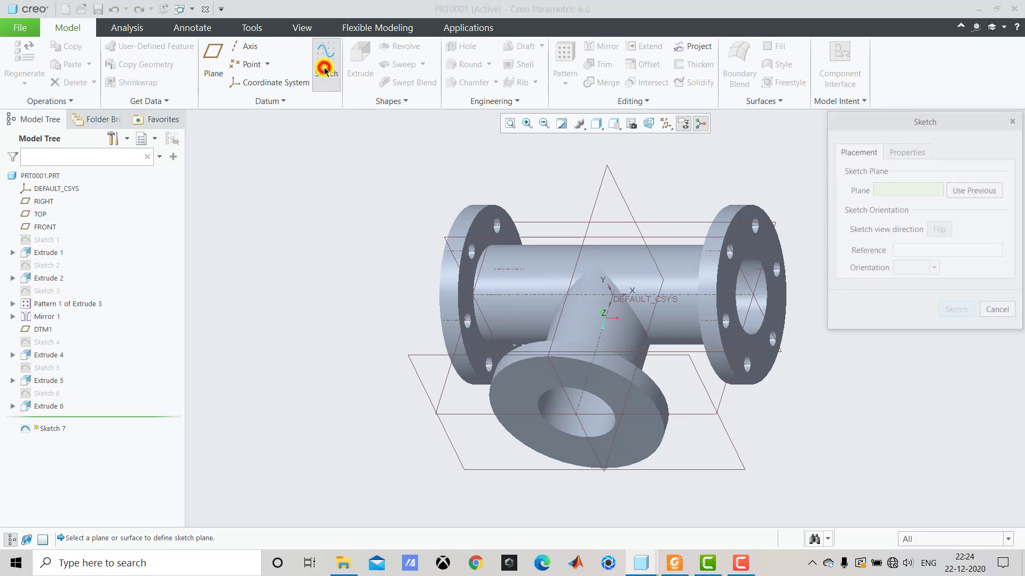
pyautogui.click(511, 394)
pyautogui.click(952, 312)
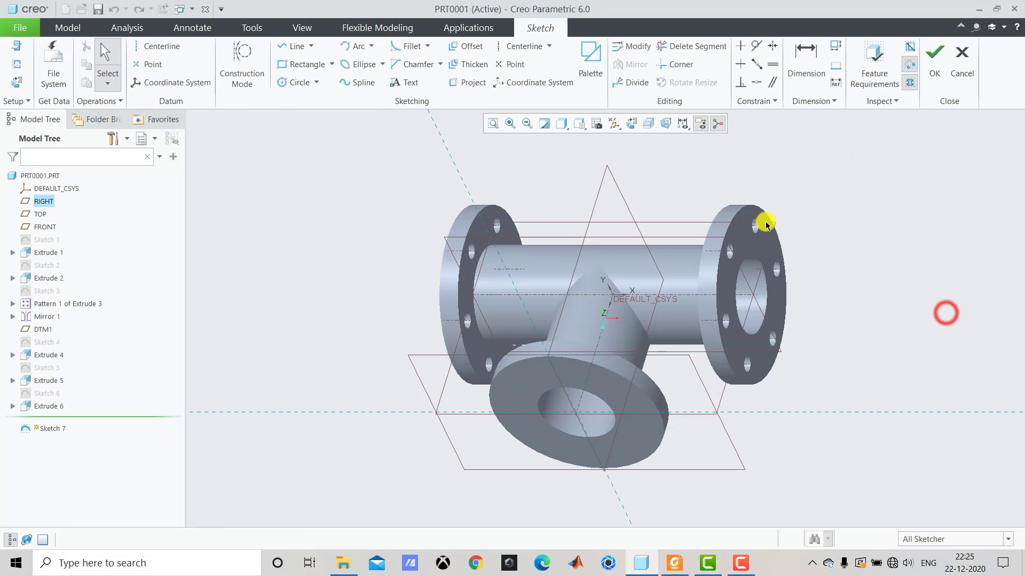
pyautogui.click(632, 124)
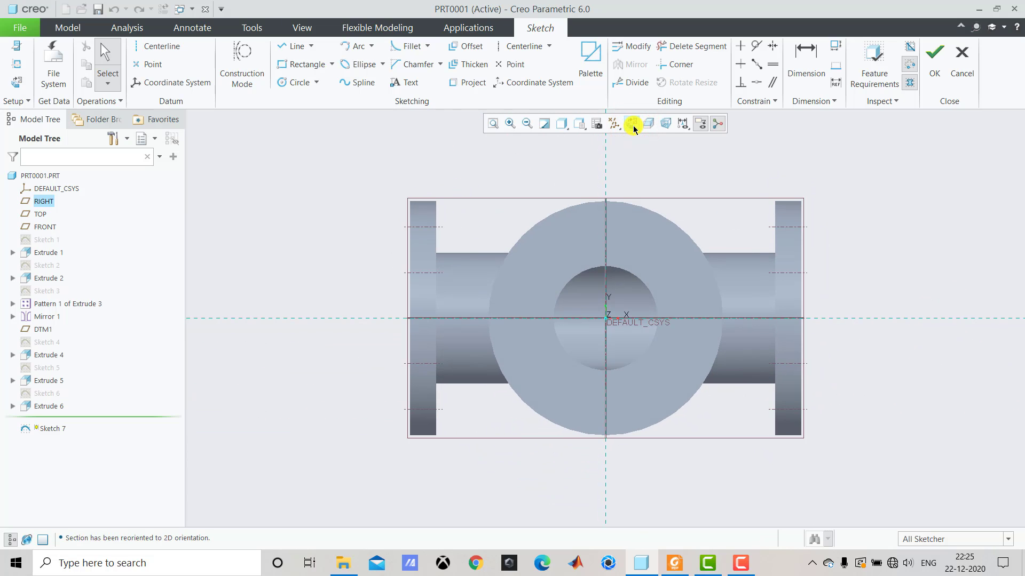
pyautogui.click(295, 84)
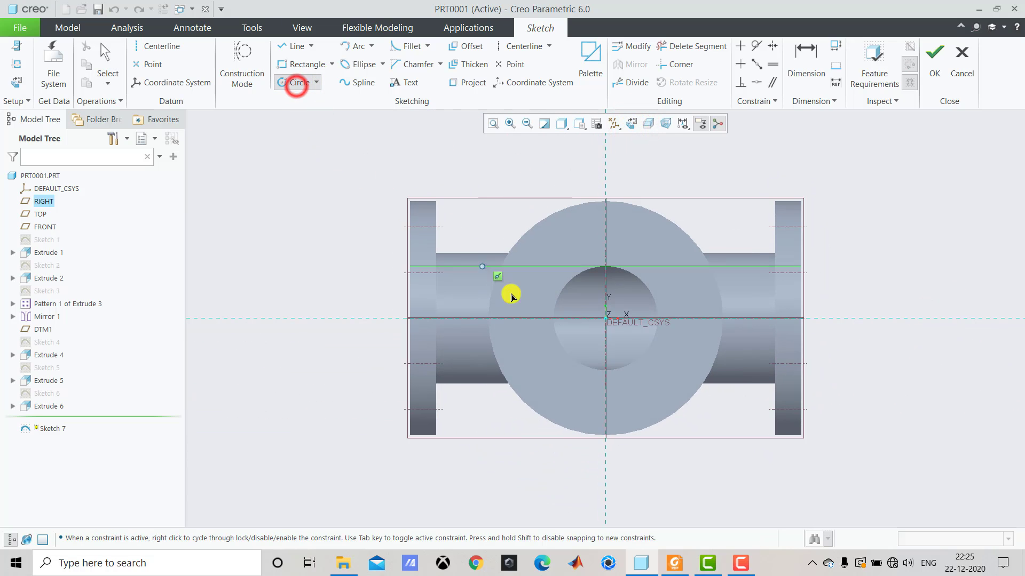
pyautogui.click(702, 332)
pyautogui.middleClick(702, 332)
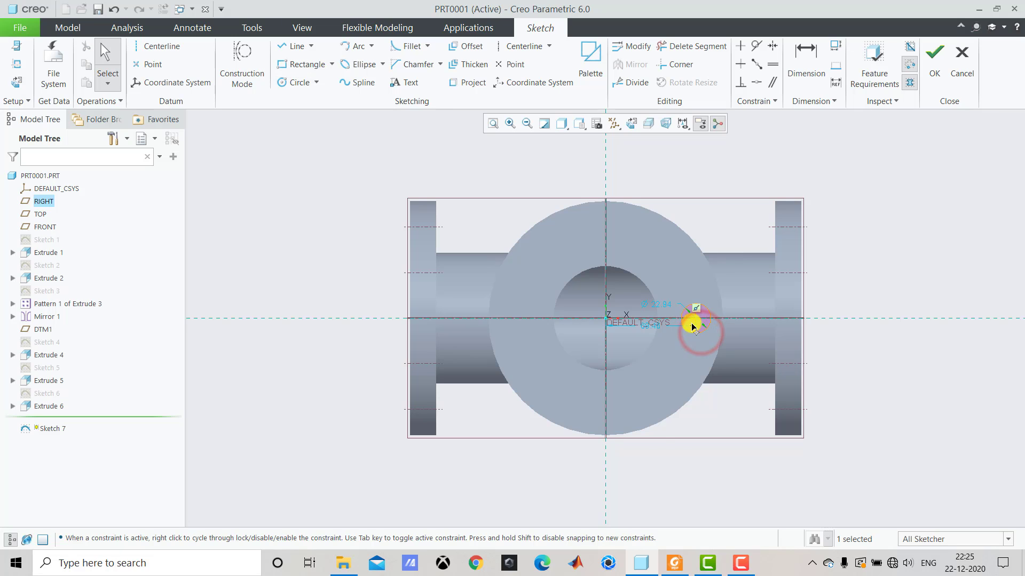
# Step: Set the hole circle to Ø16 at 70 from the centre and finish the sketch
pyautogui.scroll(-2, 693, 324)
pyautogui.moveTo(648, 295); pyautogui.dragTo(766, 192)
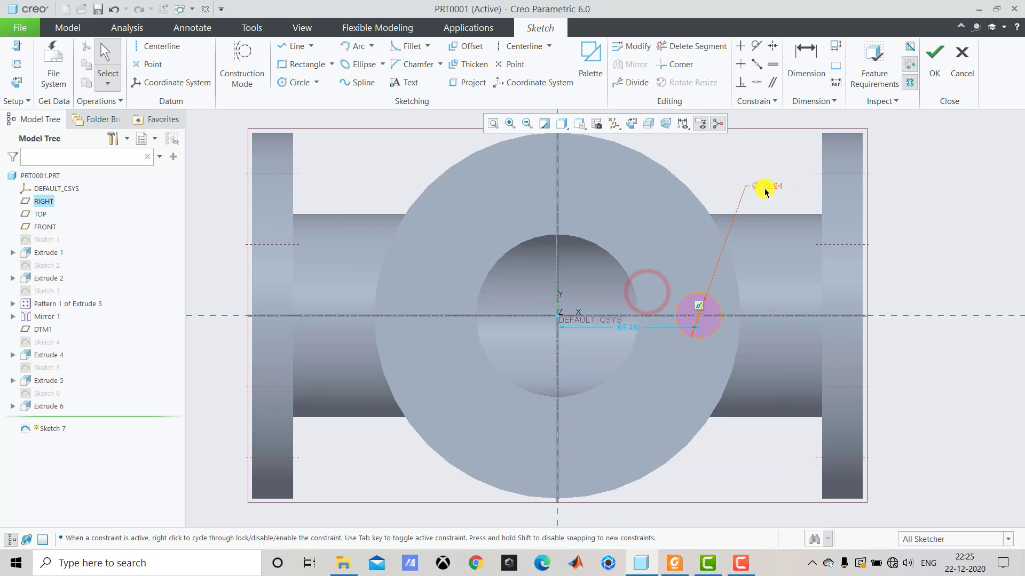
pyautogui.doubleClick(771, 190)
pyautogui.write('16')
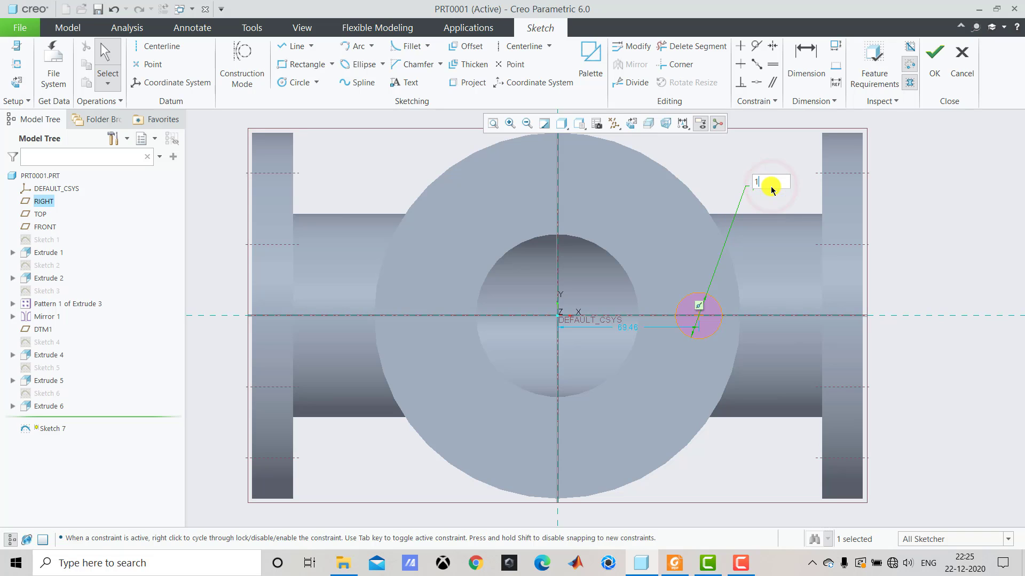
pyautogui.press('Return')
pyautogui.click(780, 183)
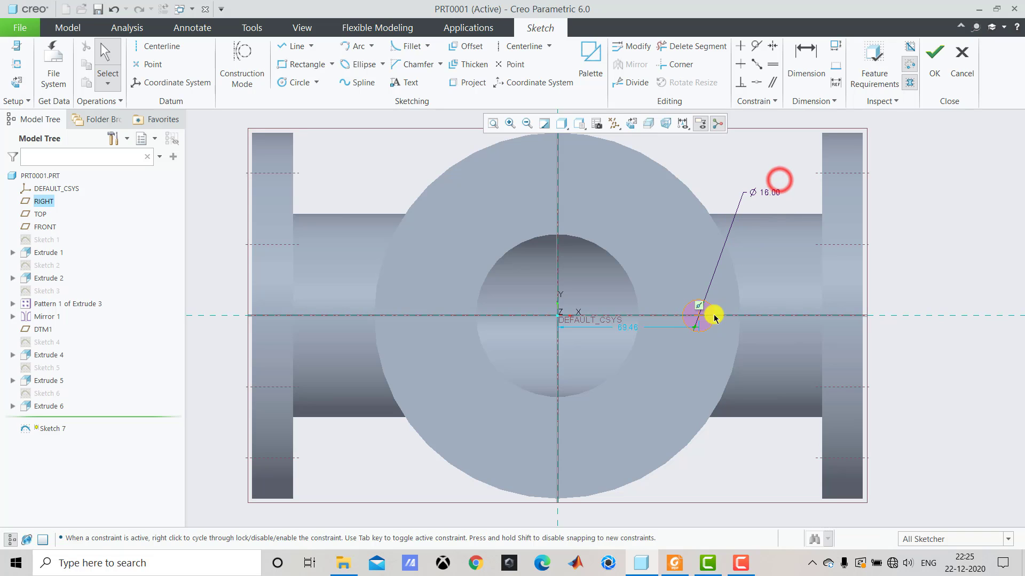
pyautogui.click(626, 328)
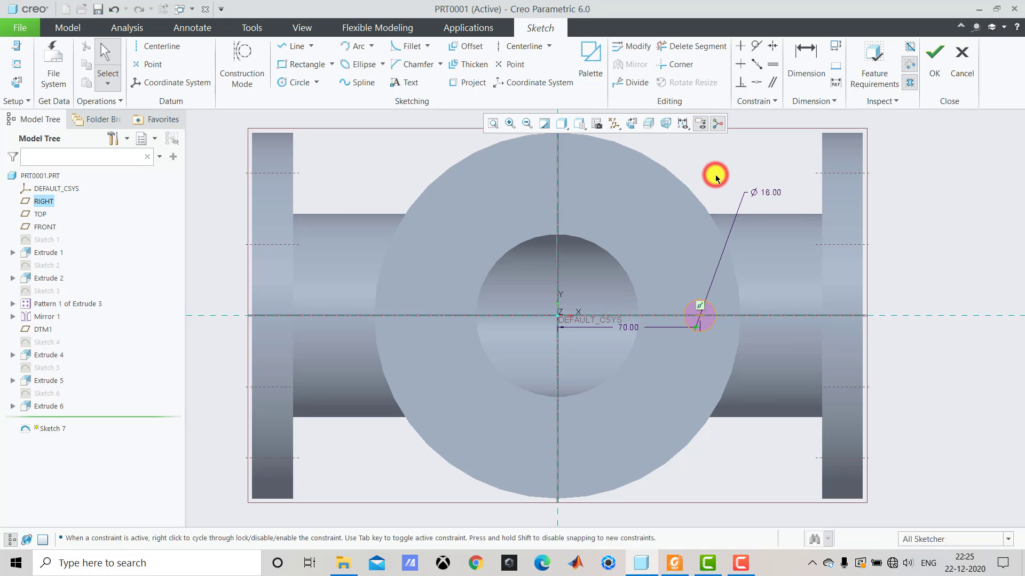
pyautogui.click(931, 65)
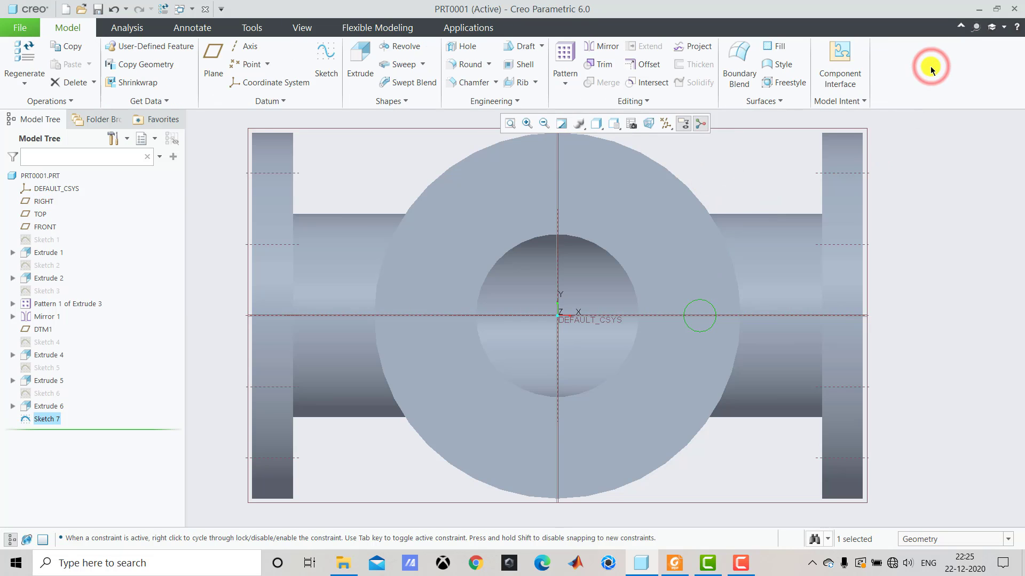
# Step: Cut the Ø16 circle 20 deep into the branch flange as a remove-material extrude
pyautogui.click(367, 69)
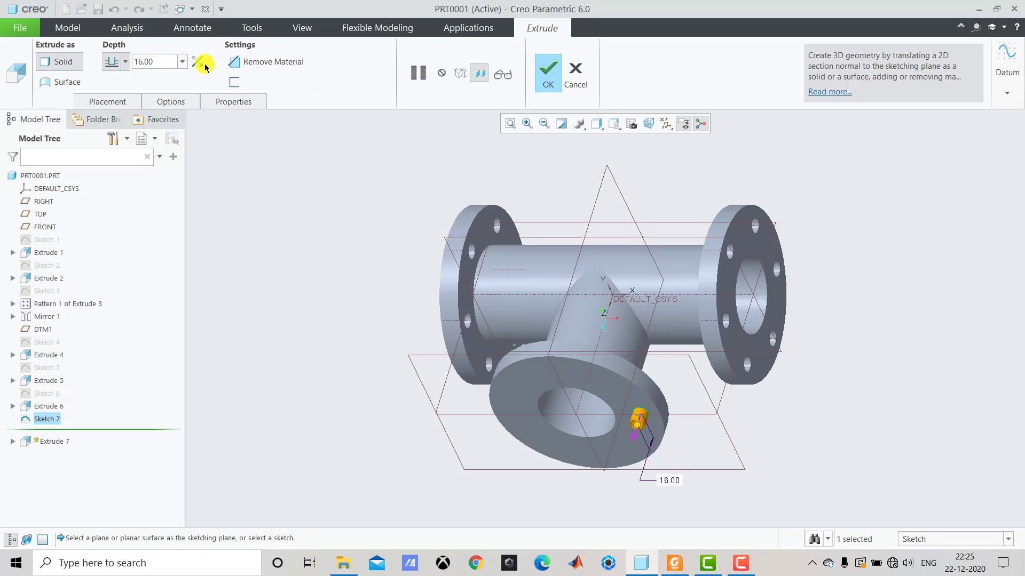
pyautogui.click(202, 63)
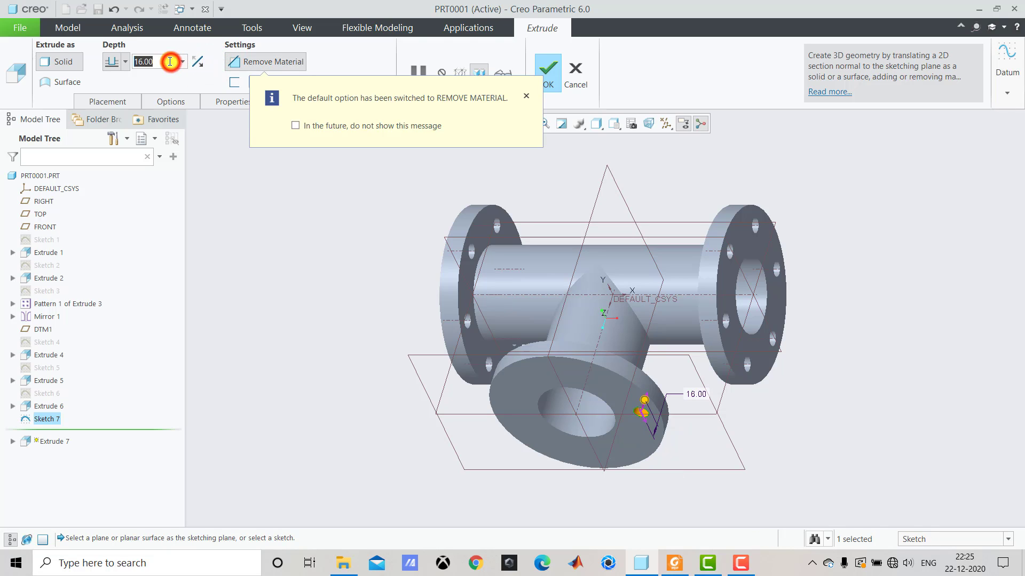
pyautogui.write('20')
pyautogui.press('Return')
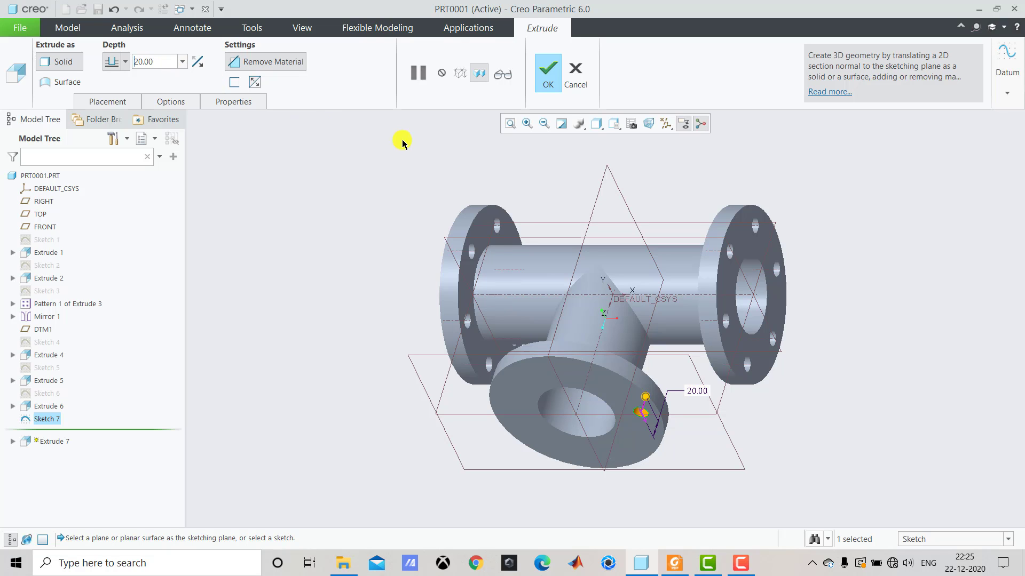
pyautogui.click(550, 78)
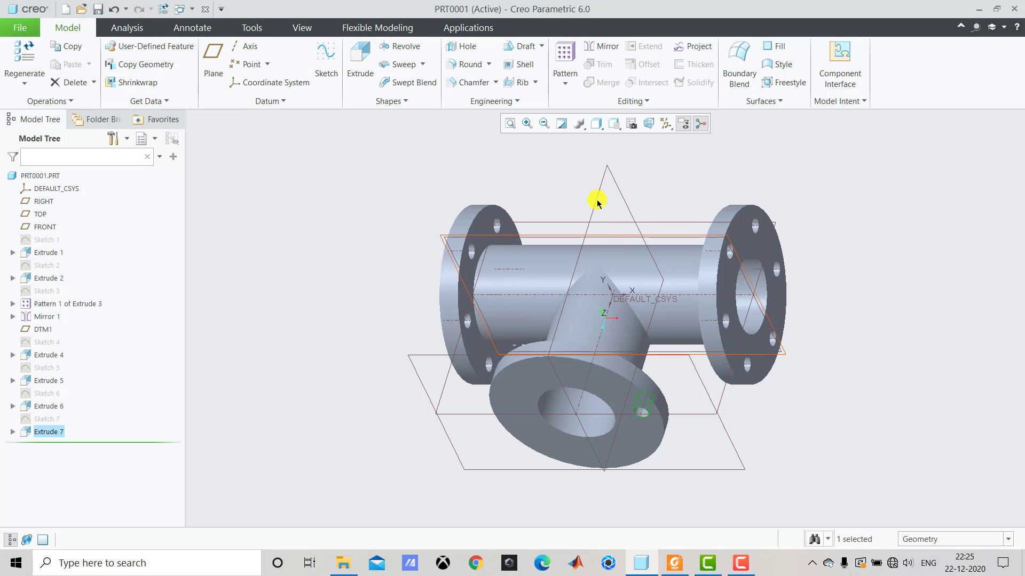
# Step: Pattern the bolt hole about the branch axis with 6 members spread over 360°
pyautogui.click(565, 63)
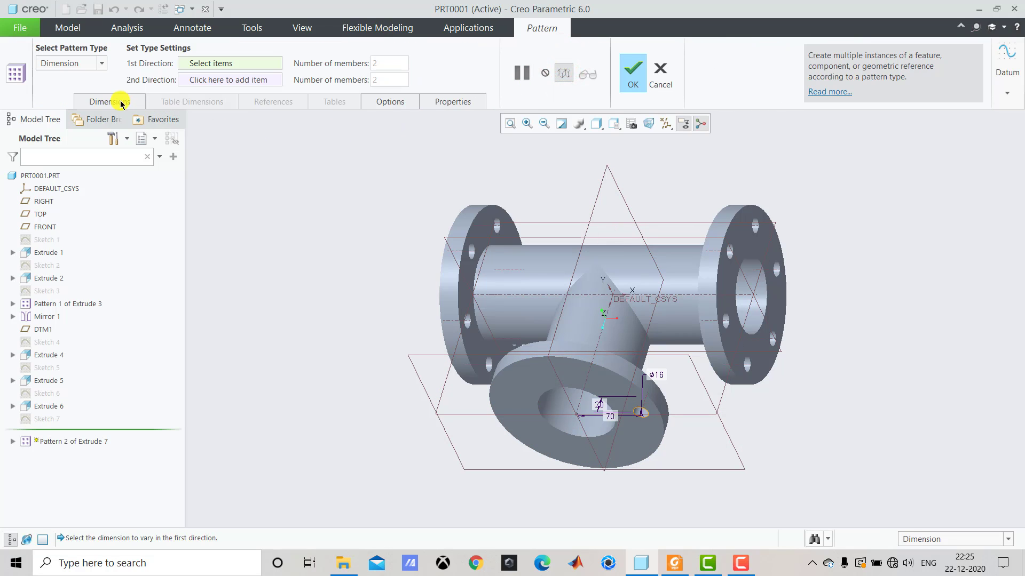
pyautogui.click(82, 65)
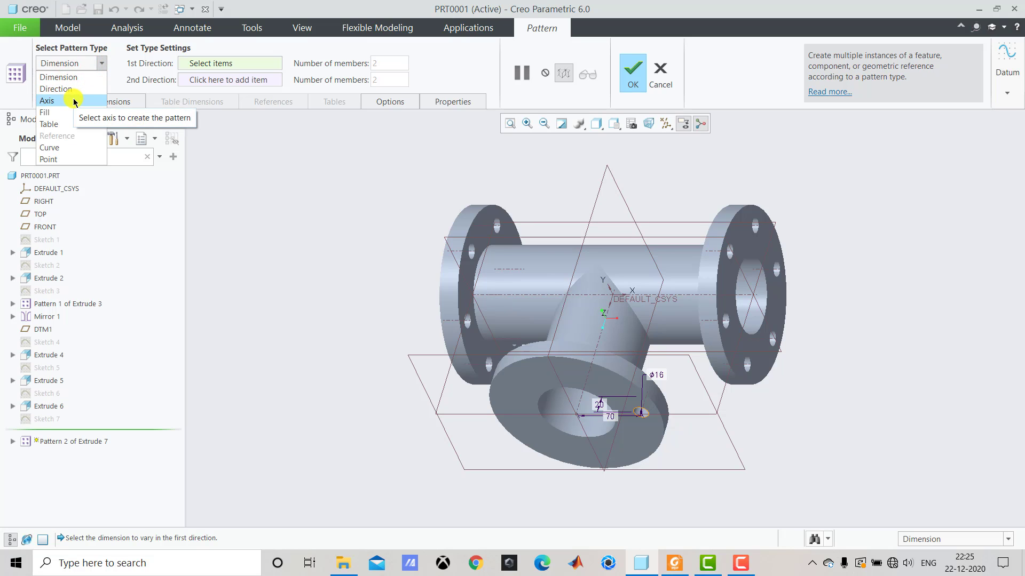
pyautogui.click(74, 101)
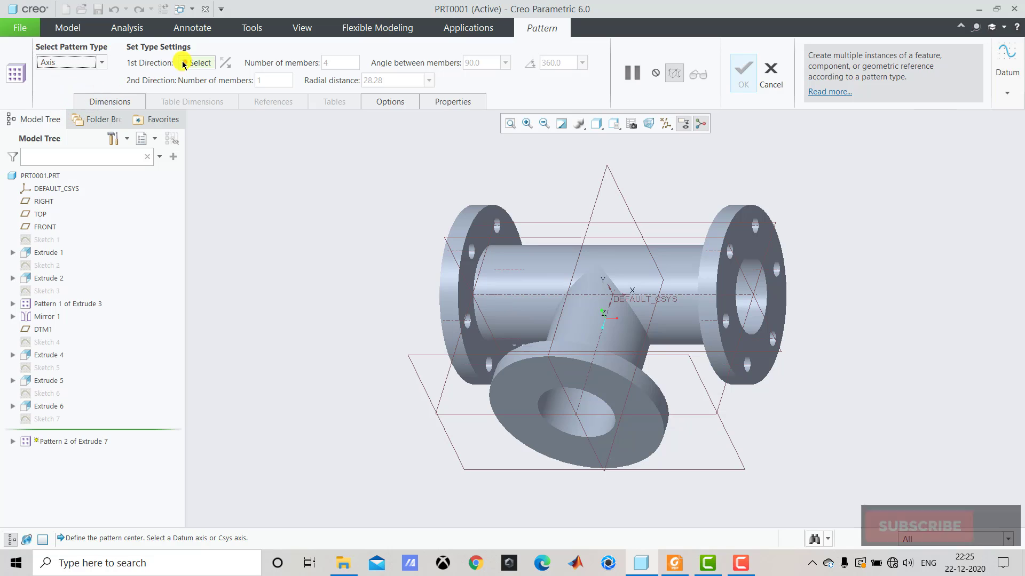
pyautogui.click(581, 403)
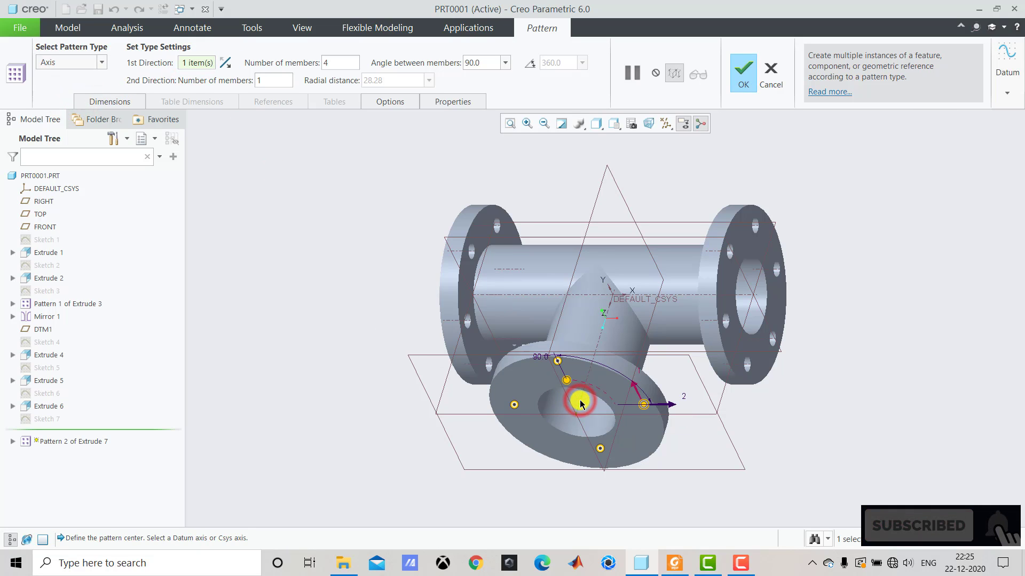
pyautogui.doubleClick(342, 64)
pyautogui.write('6')
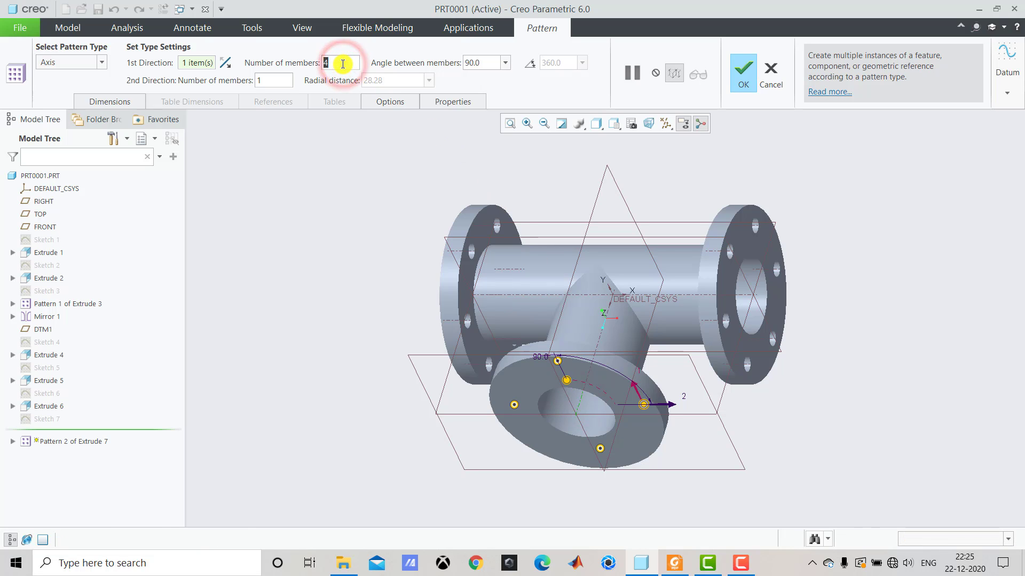
pyautogui.click(532, 64)
pyautogui.click(744, 77)
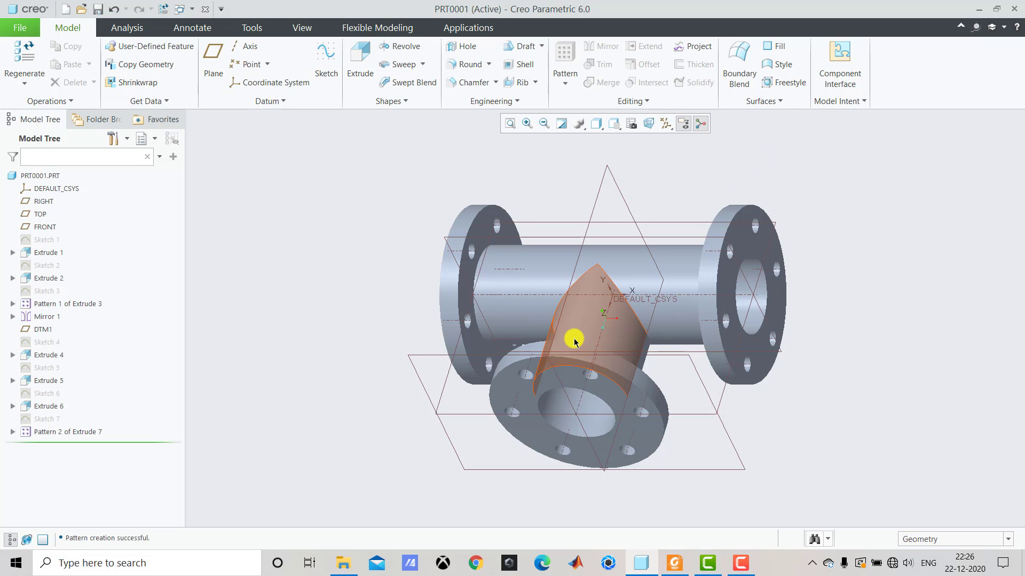
# Step: Round both branch-to-main-pipe junction edges with a 10 mm radius
pyautogui.click(468, 66)
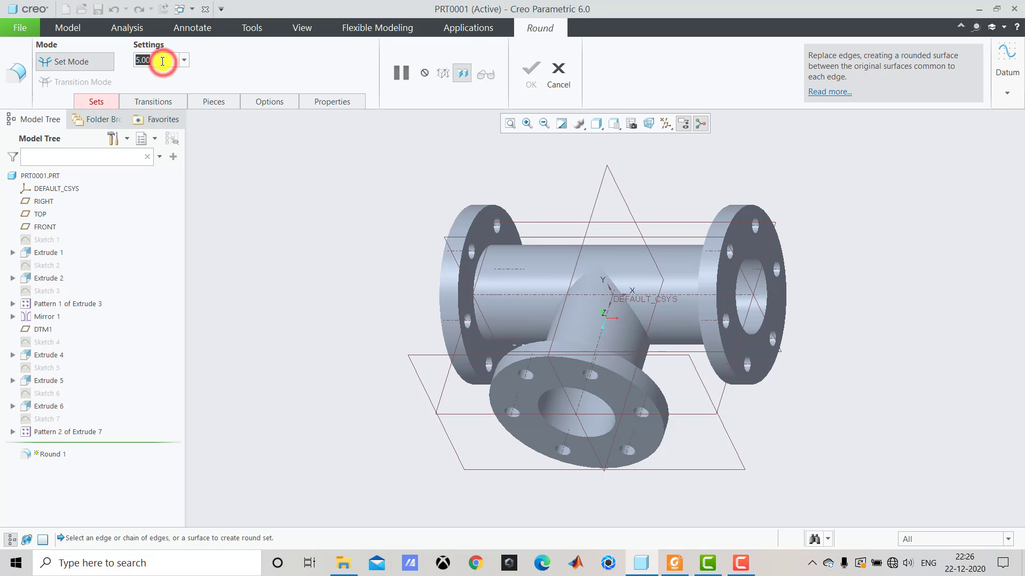
pyautogui.write('10')
pyautogui.press('Return')
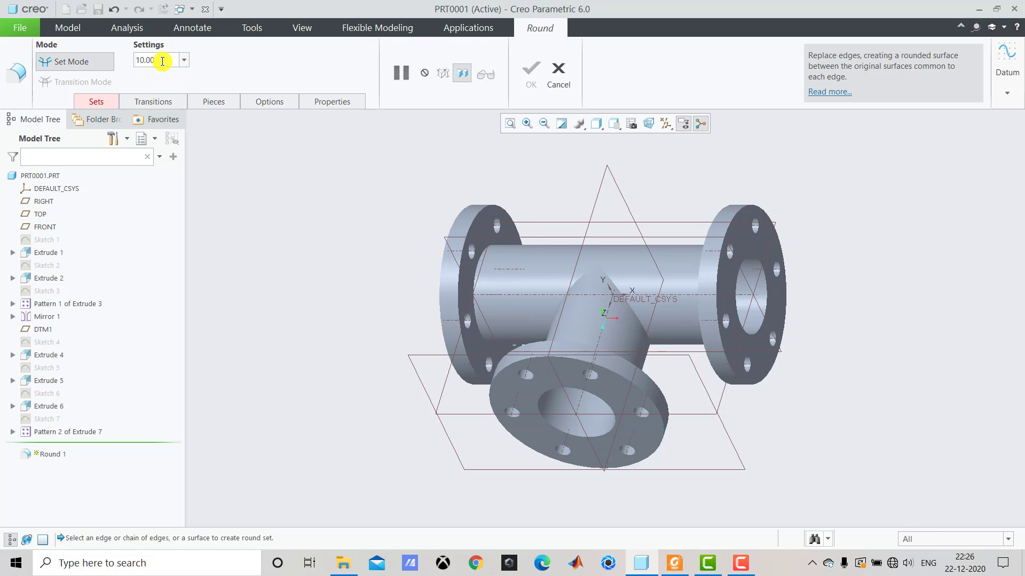
pyautogui.click(635, 316)
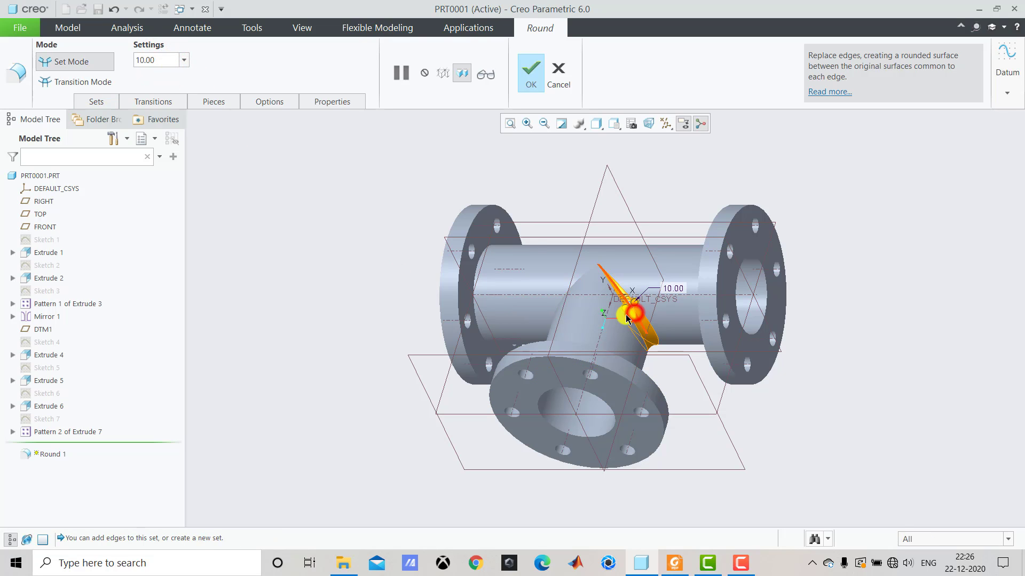
pyautogui.keyDown('ctrl'); pyautogui.click(559, 304); pyautogui.keyUp('ctrl')
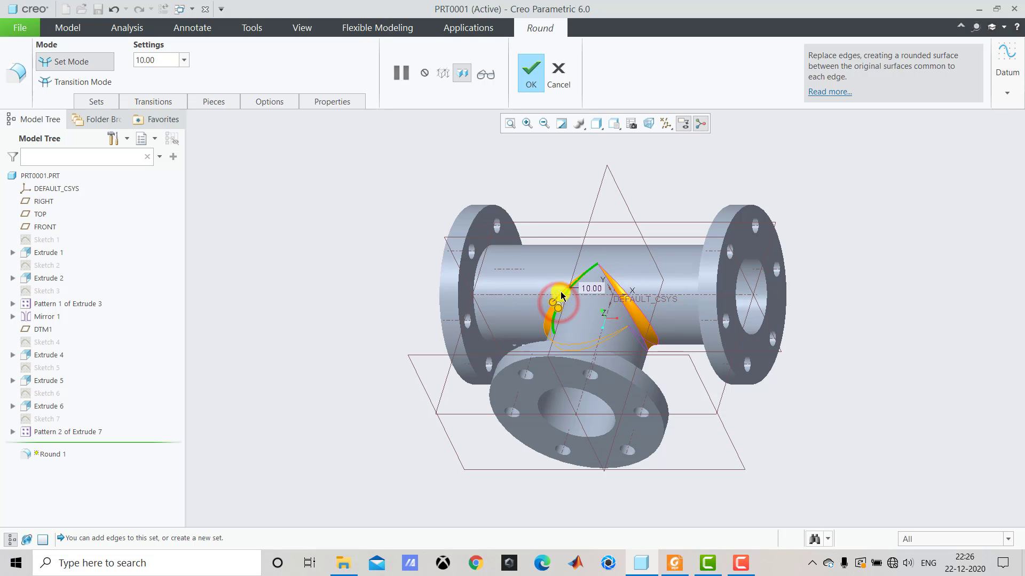
pyautogui.click(531, 84)
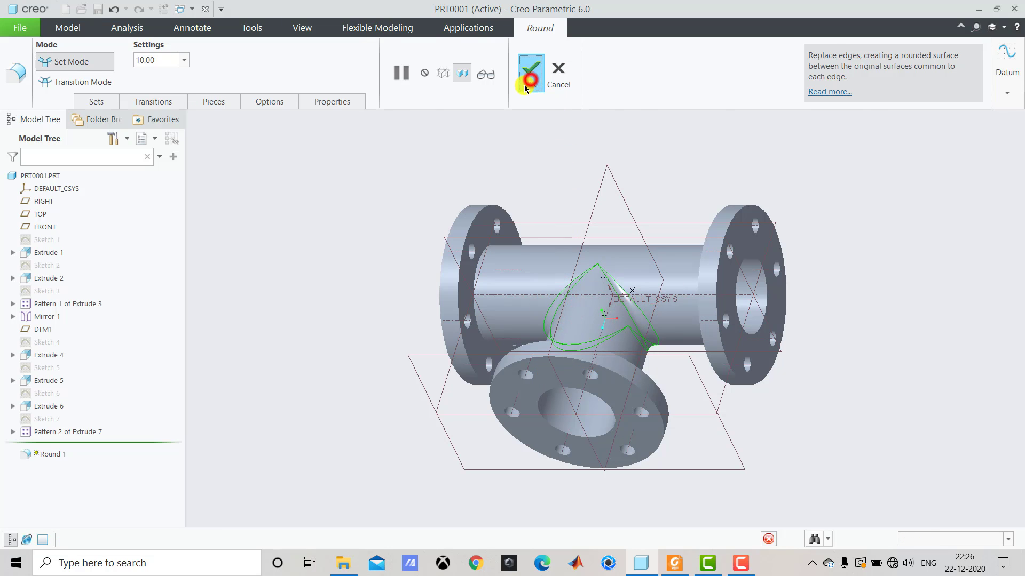
pyautogui.click(378, 218)
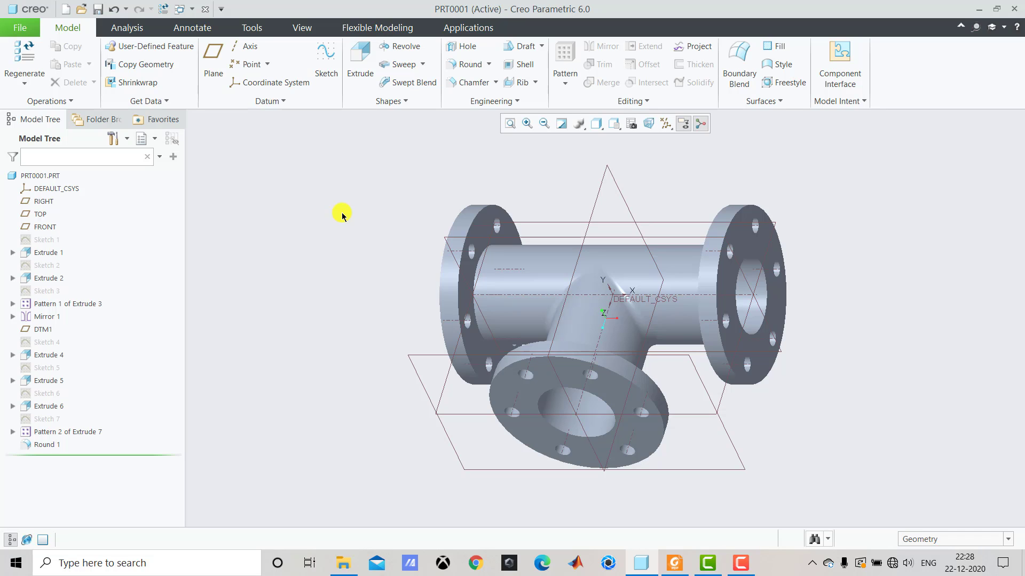
# Step: Pick the ptc-std-brass-polished appearance and select PRT0001.PRT in the Model Tree to receive it
pyautogui.click(302, 27)
pyautogui.click(130, 76)
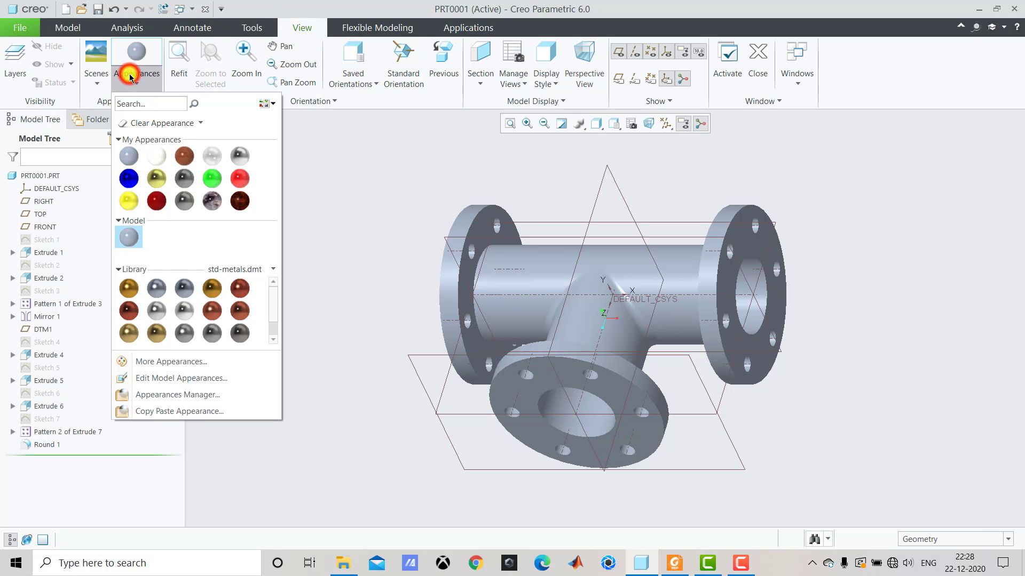
pyautogui.click(212, 288)
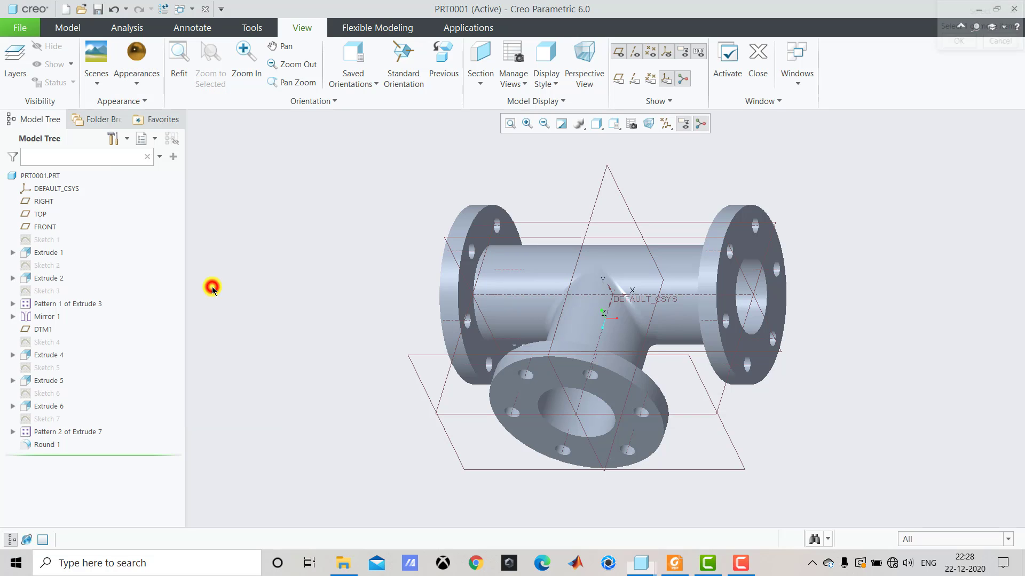
pyautogui.click(51, 178)
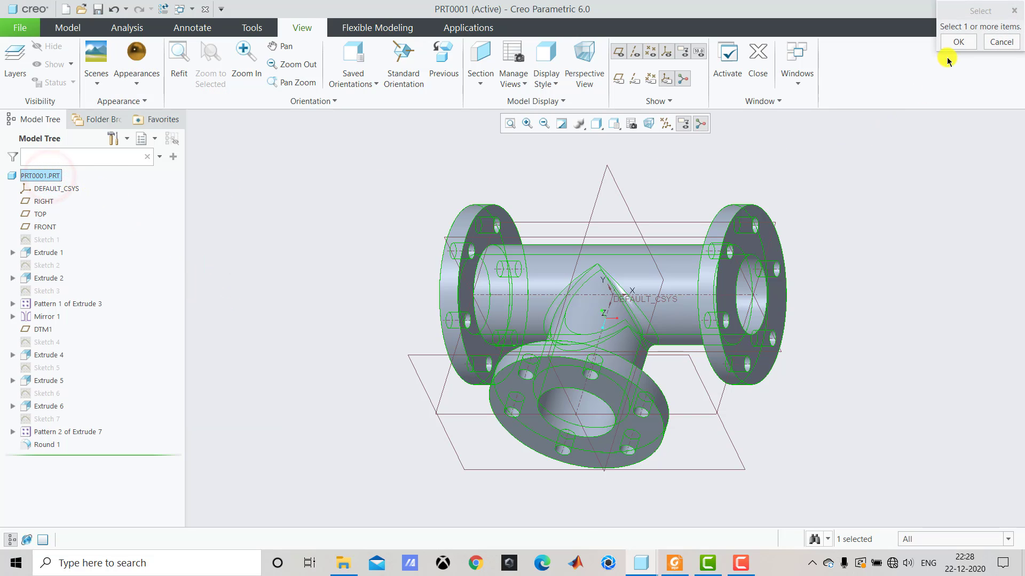